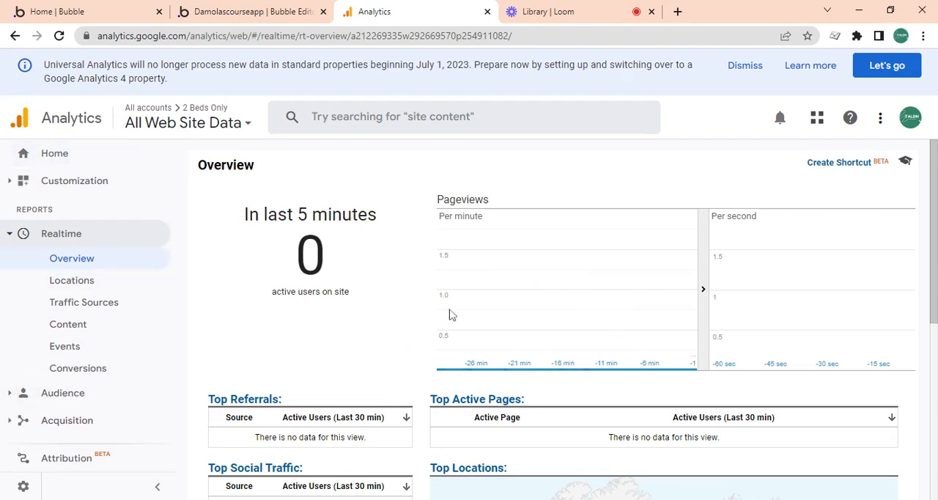
scroll(511, 226, "down", 4)
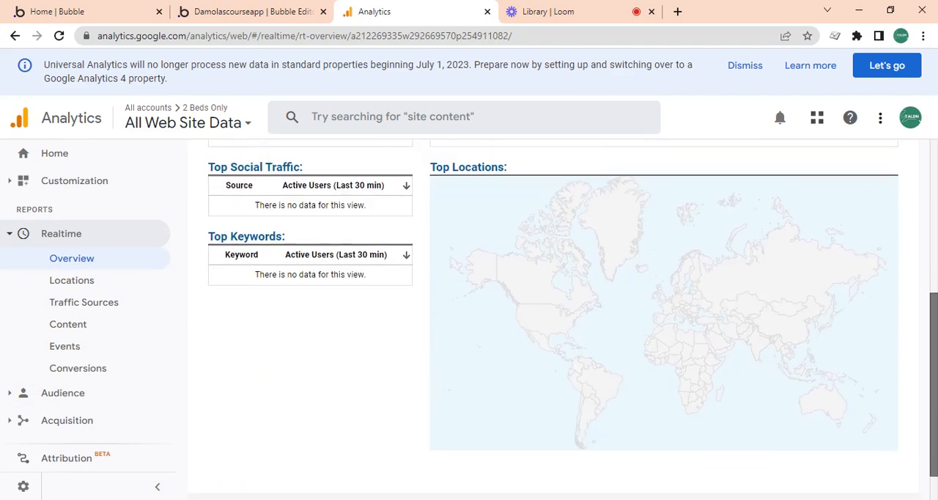
scroll(510, 226, "up", 4)
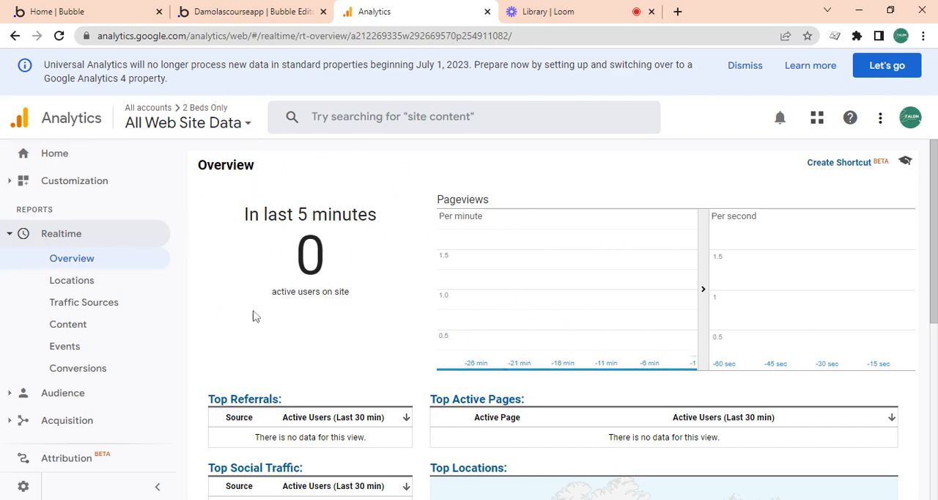
- Switch to the Bubble editor and draw a group about 253 by 243 px on the dashboard page
left_click(285, 9)
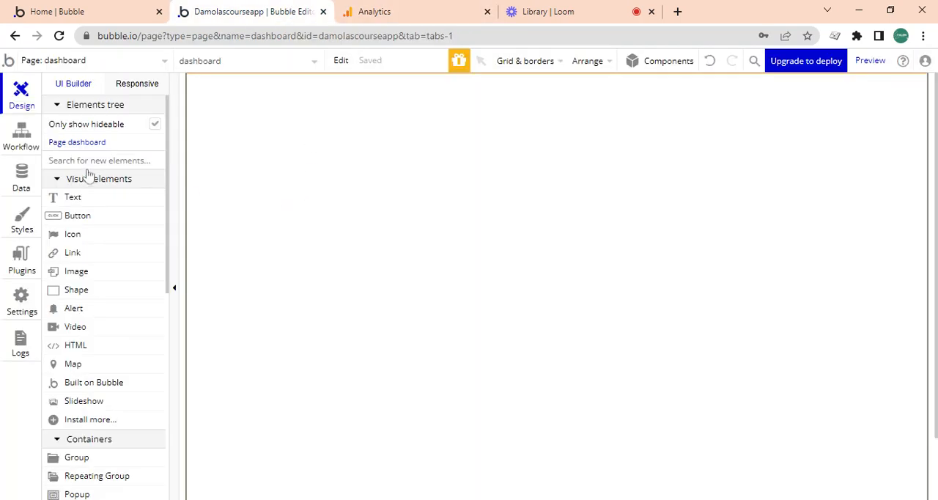
left_click(97, 459)
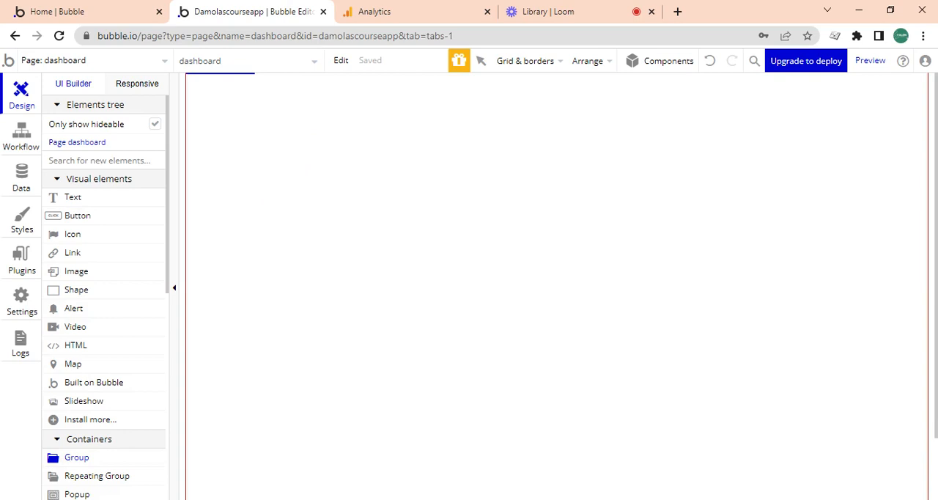
mouse_move(265, 128)
left_mouse_down()
mouse_move(379, 272)
mouse_move(474, 266)
mouse_move(442, 300)
left_mouse_up()
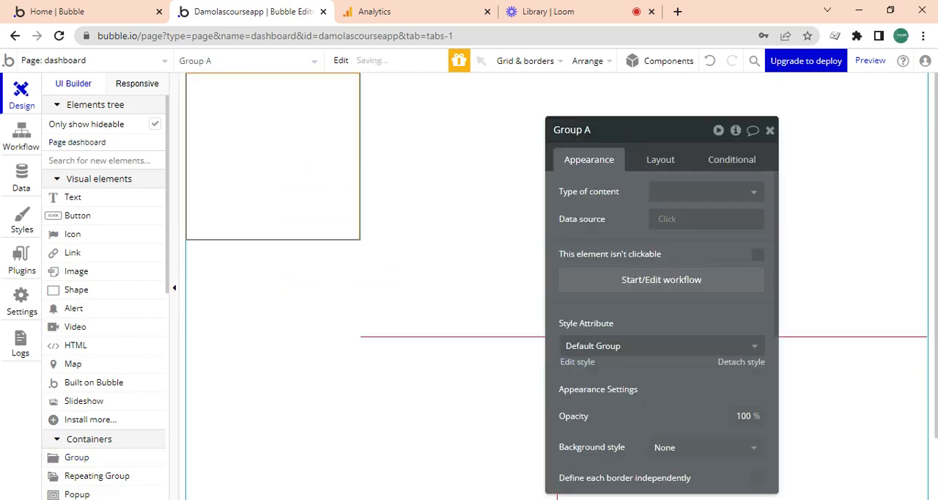
- Check the dashboard page's layout settings and set the new group's container layout to Align to parent
left_click(456, 175)
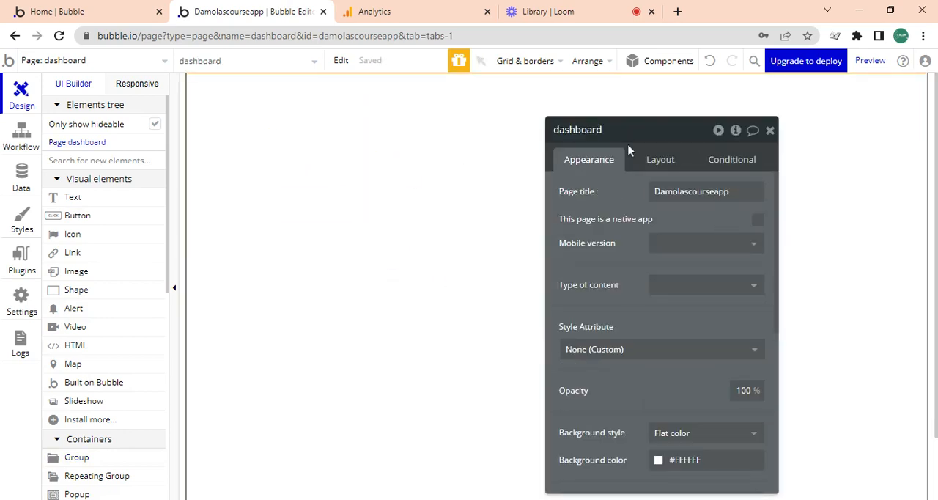
left_click(661, 163)
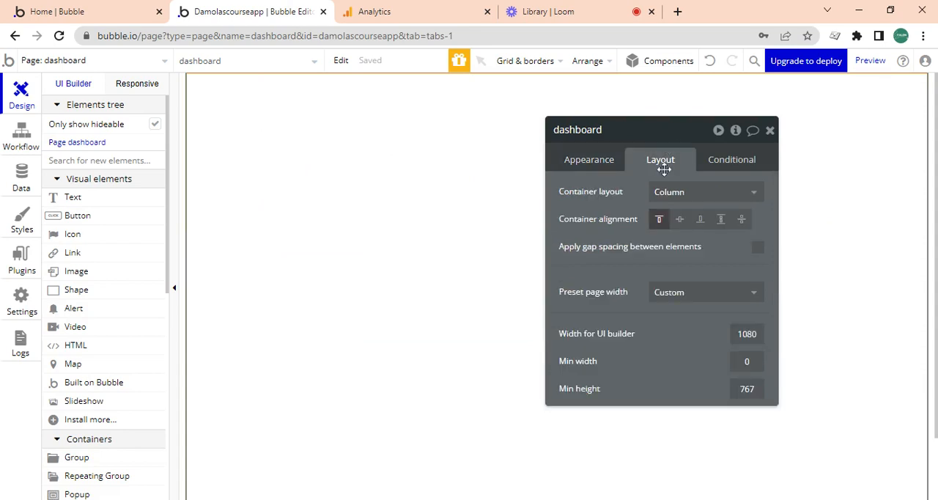
left_click(248, 154)
left_click(692, 190)
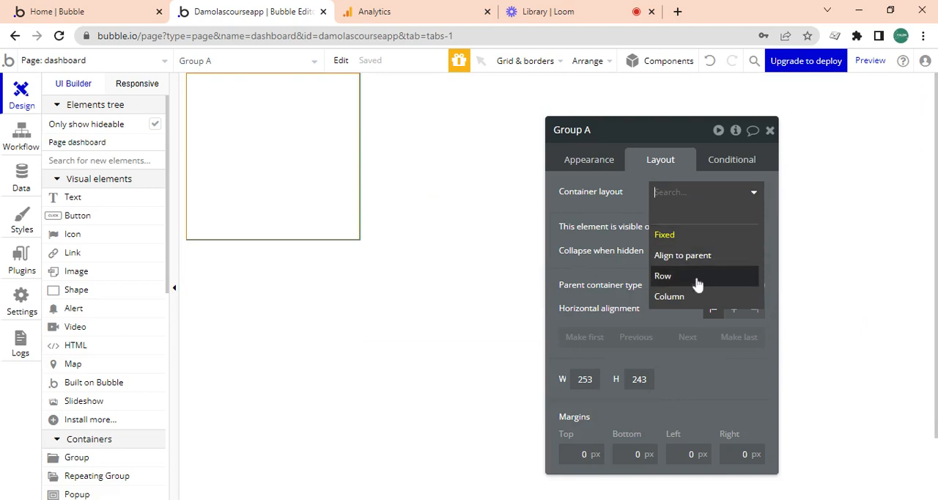
left_click(695, 255)
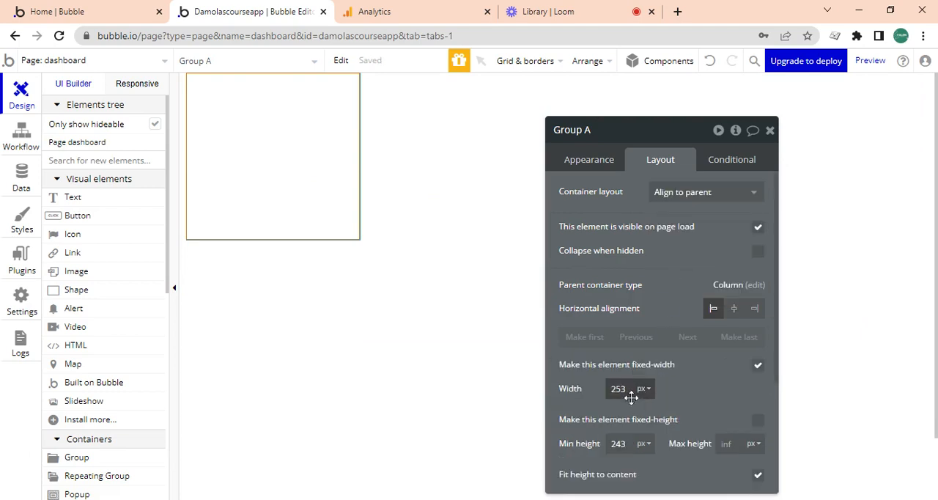
- Give the group a fixed width and fixed height of 150 px each, and rename it Group circle-design
left_click_drag(623, 389, 595, 382)
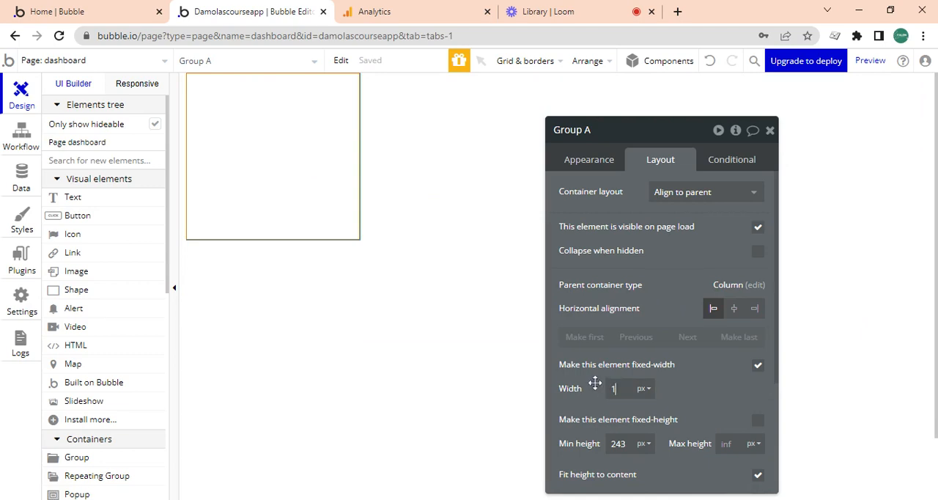
type("150")
key("Tab")
type("1")
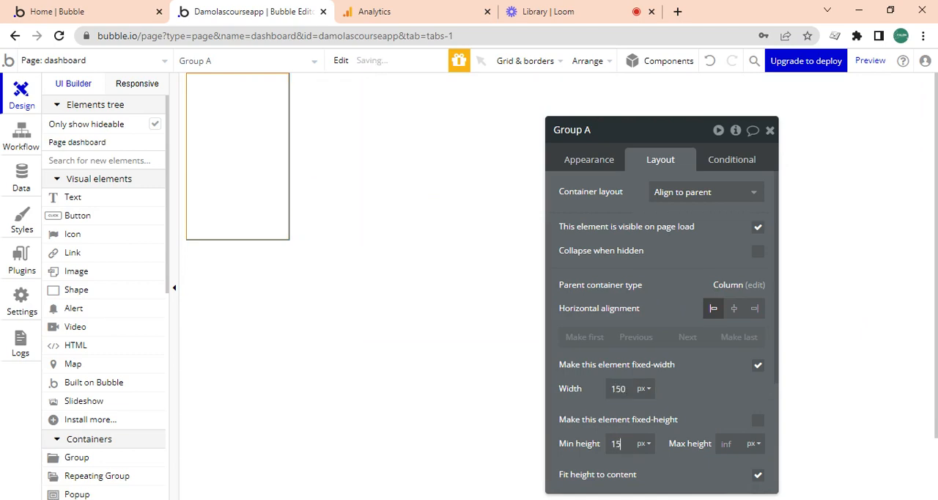
left_click(757, 420)
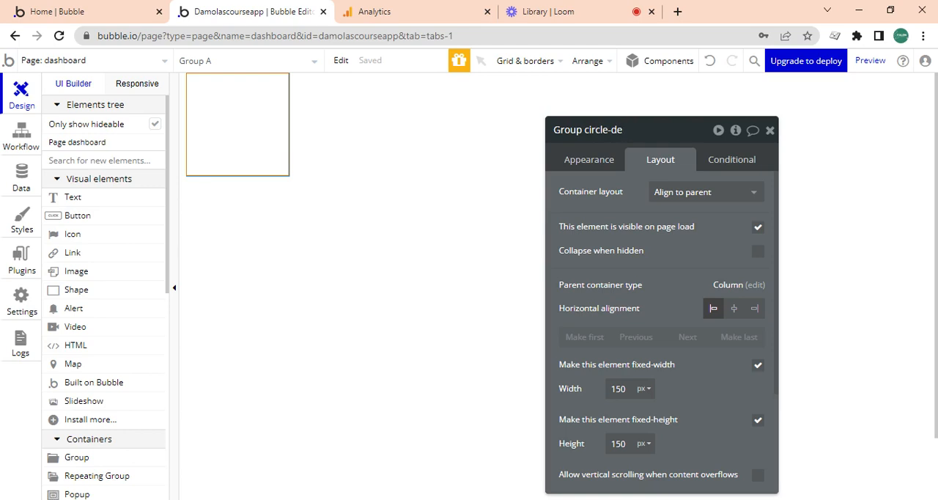
- Set the circle-design group's style attribute to None (Custom)
left_click(594, 160)
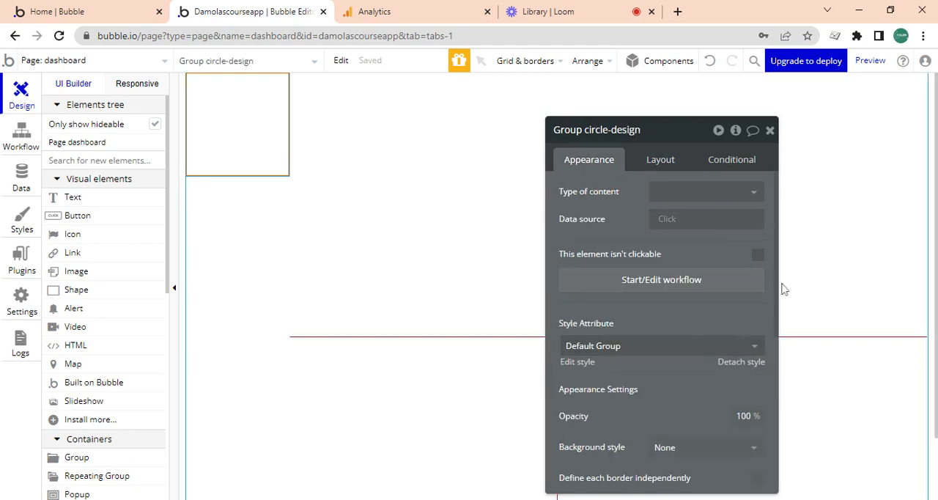
scroll(776, 278, "down", 3)
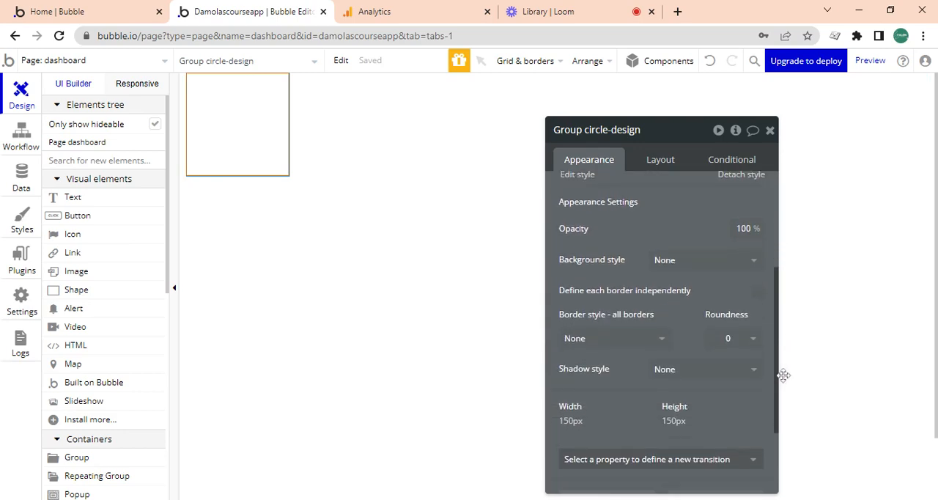
left_click_drag(783, 375, 753, 380)
scroll(682, 324, "up", 4)
left_click(645, 265)
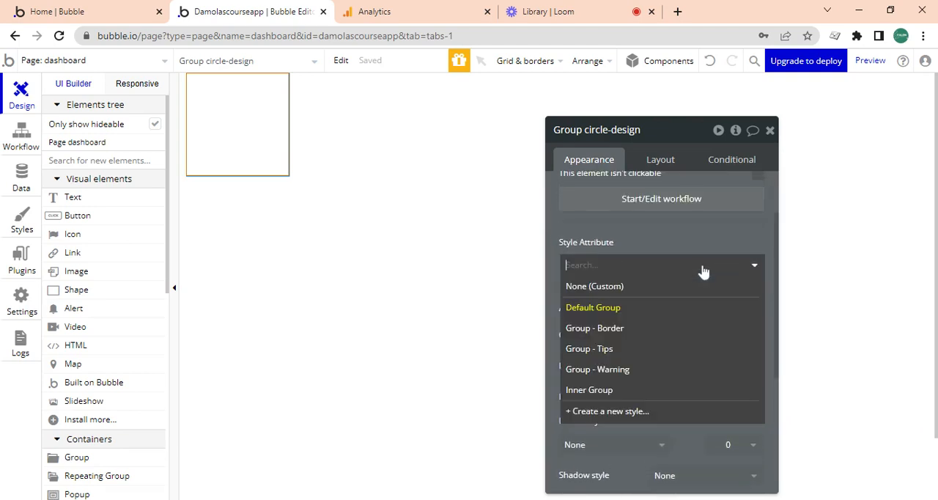
left_click(688, 292)
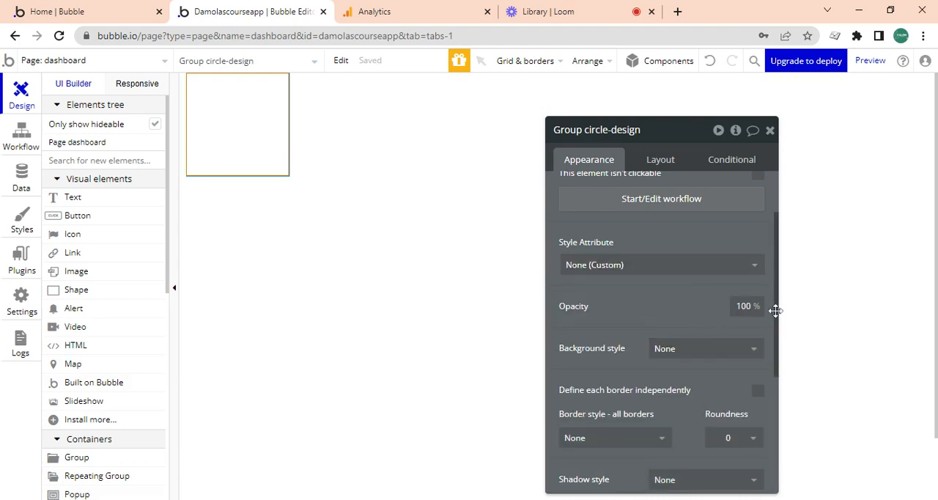
- Set the circle-design group's roundness to 75 and check it against the group's layout dimensions
left_click_drag(774, 309, 769, 397)
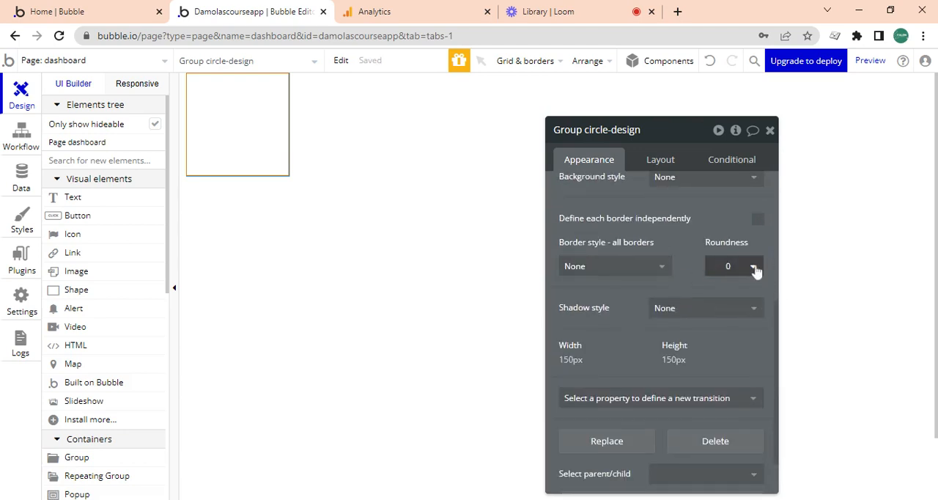
left_click(726, 269)
left_click(716, 287)
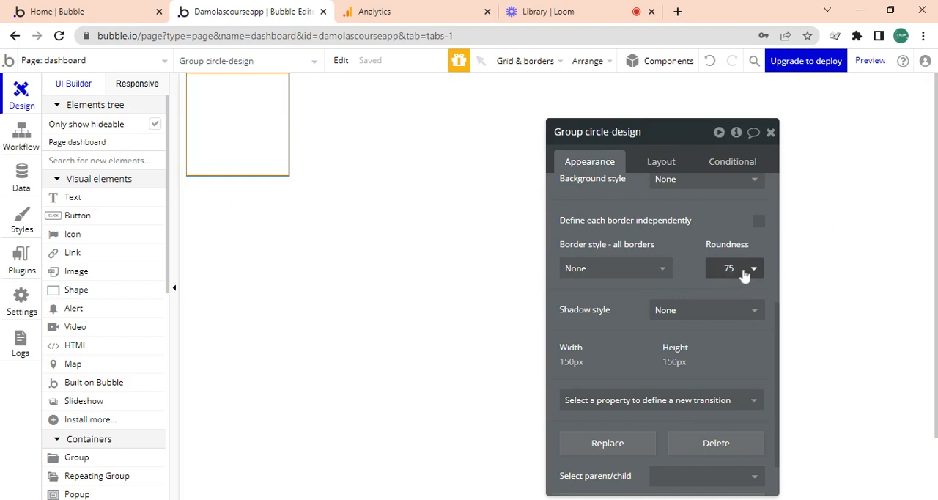
left_click(665, 163)
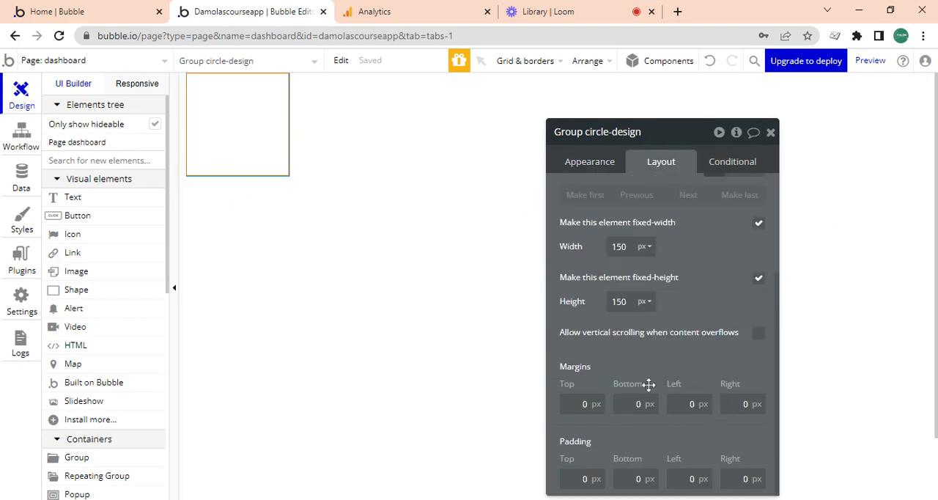
left_click(605, 163)
- Give the circle-design group a solid border on all sides with a width of 20
left_click(618, 277)
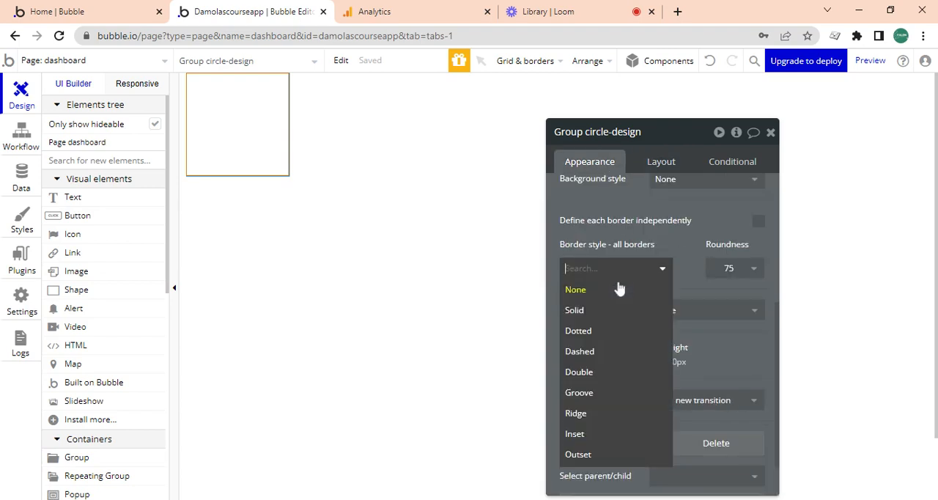
left_click(603, 315)
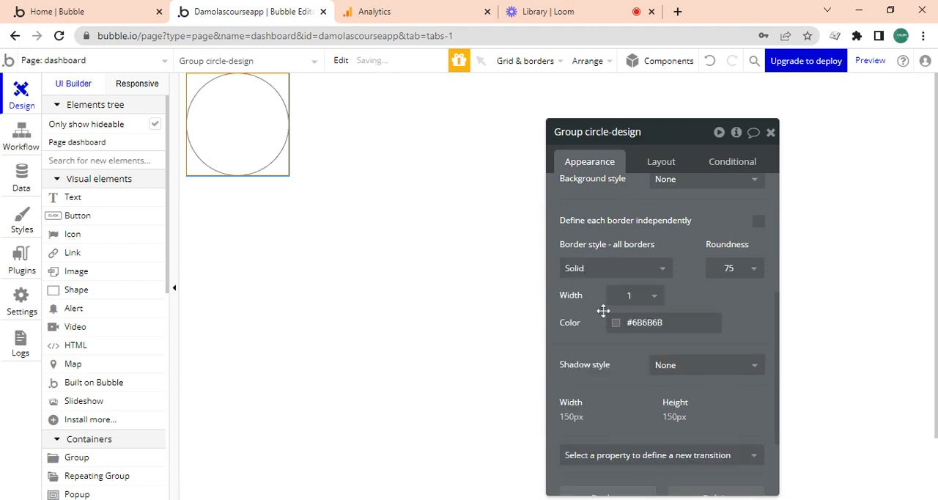
left_click(648, 299)
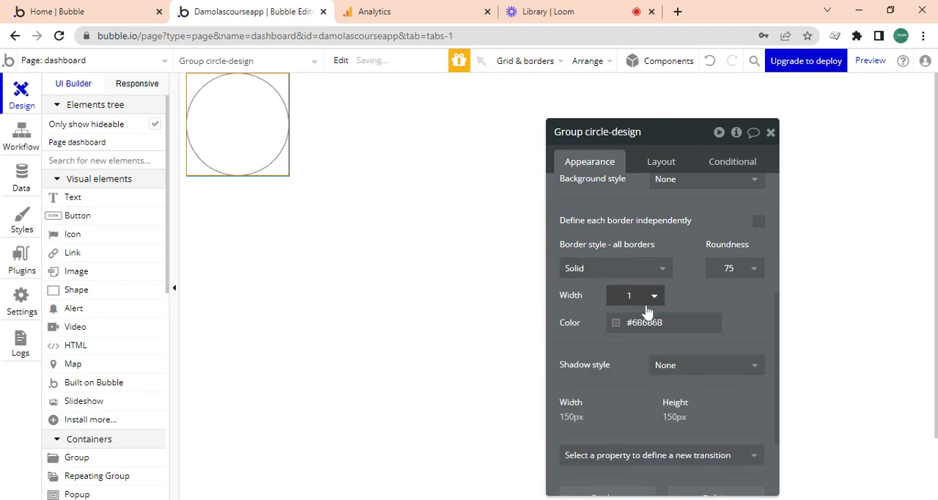
left_click(649, 399)
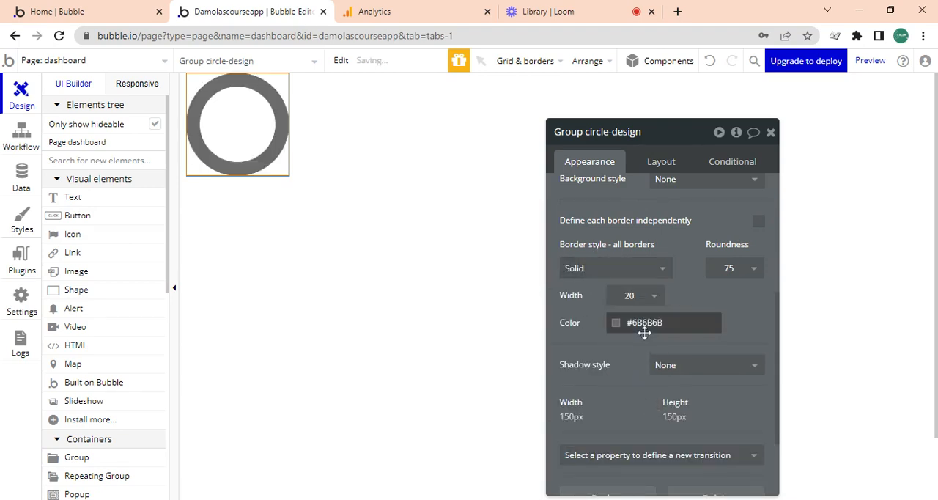
- Change the circle's border color to orange #C86D06 and select its hex code
left_click(619, 323)
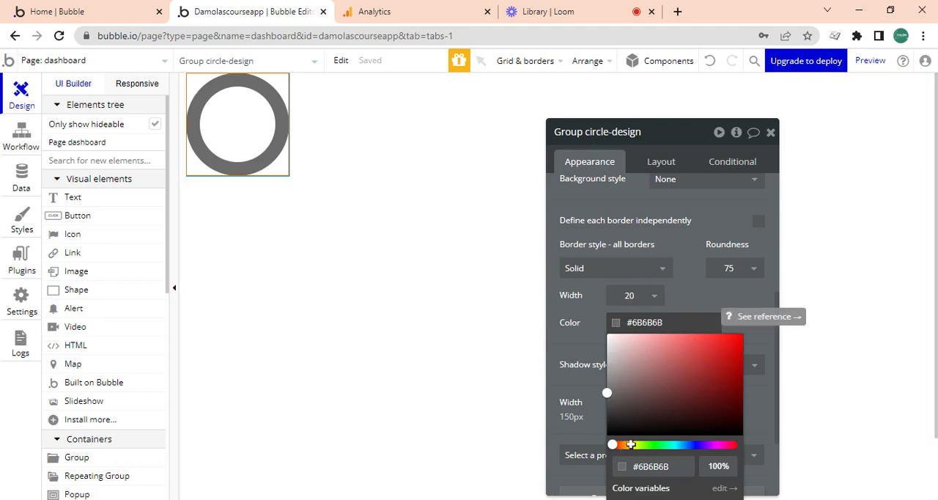
left_click(624, 445)
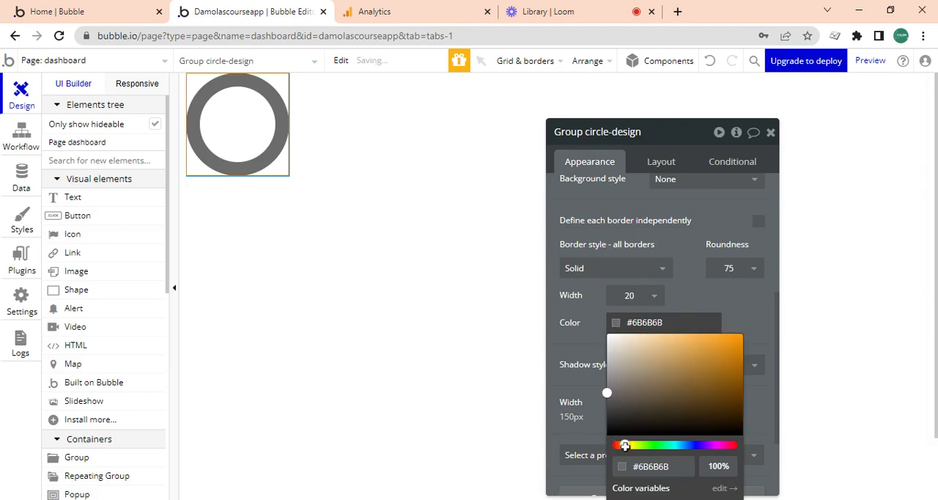
left_click_drag(624, 445, 624, 445)
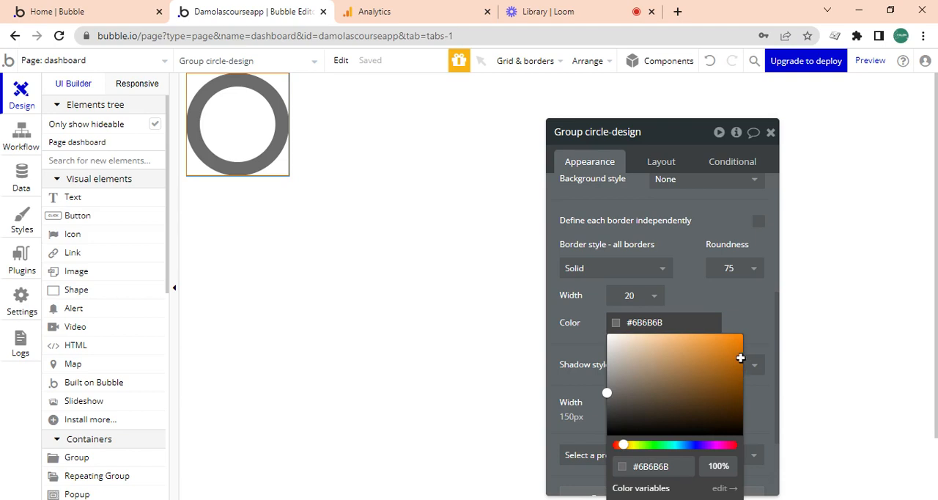
left_click(738, 380)
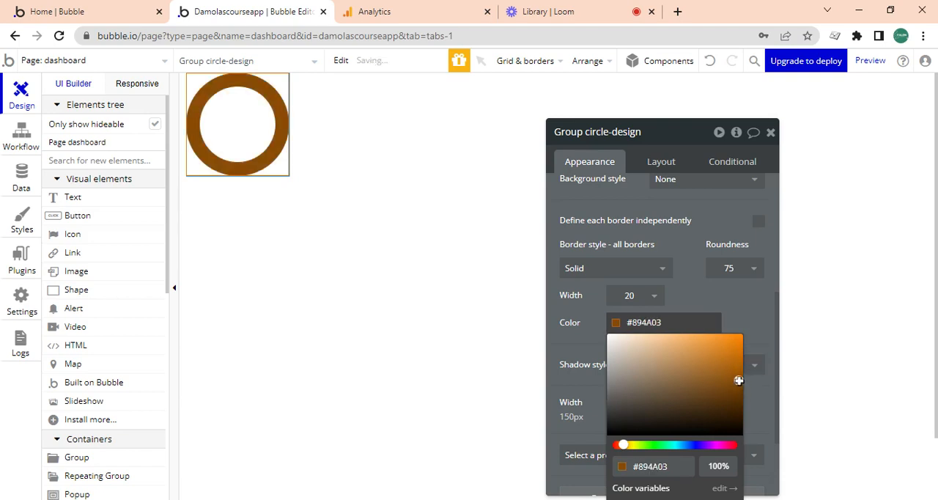
left_click_drag(738, 380, 737, 356)
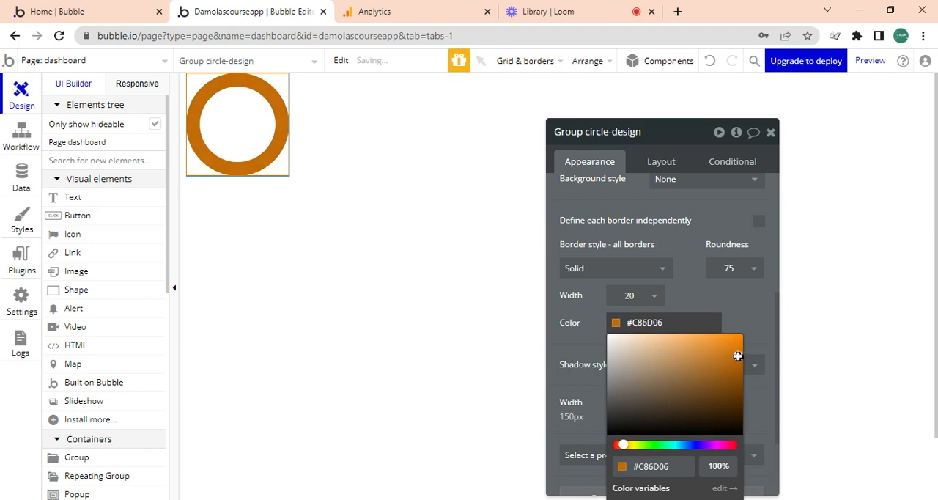
left_click(661, 322)
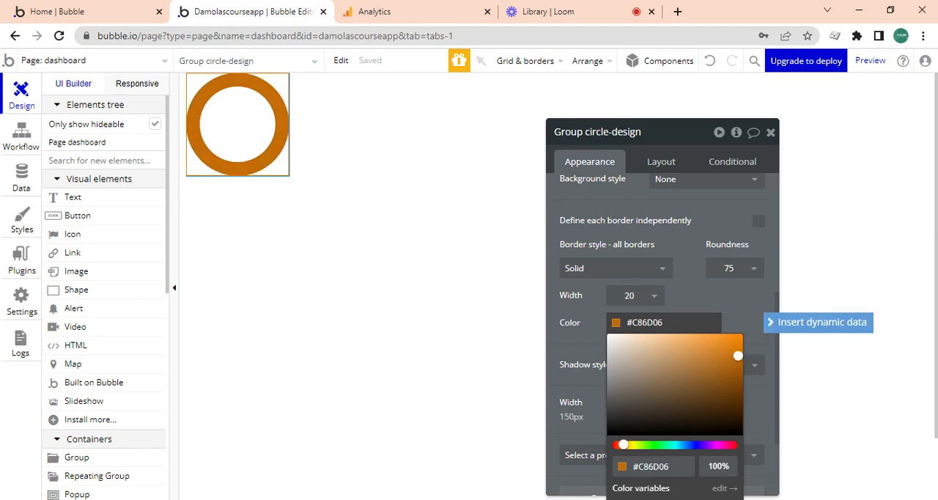
key("ctrl+a")
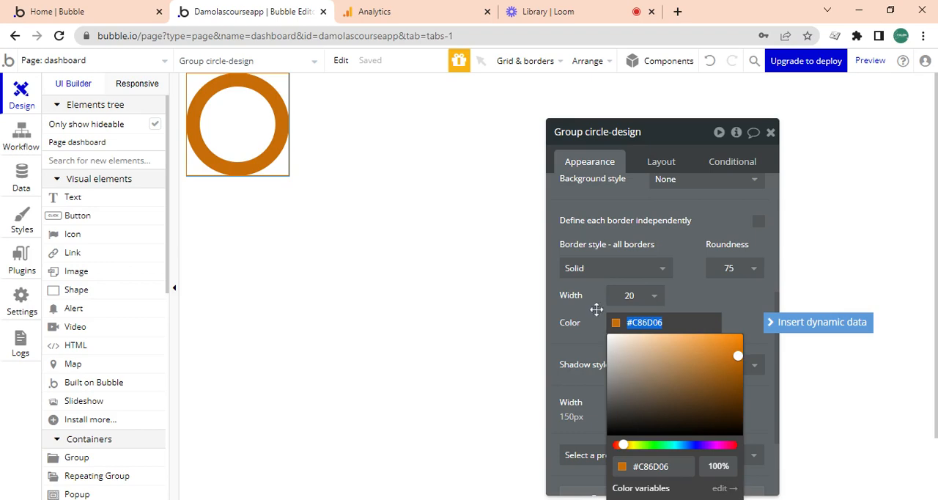
left_click(665, 322)
key("ctrl+a")
key("ctrl+c")
left_click(595, 320)
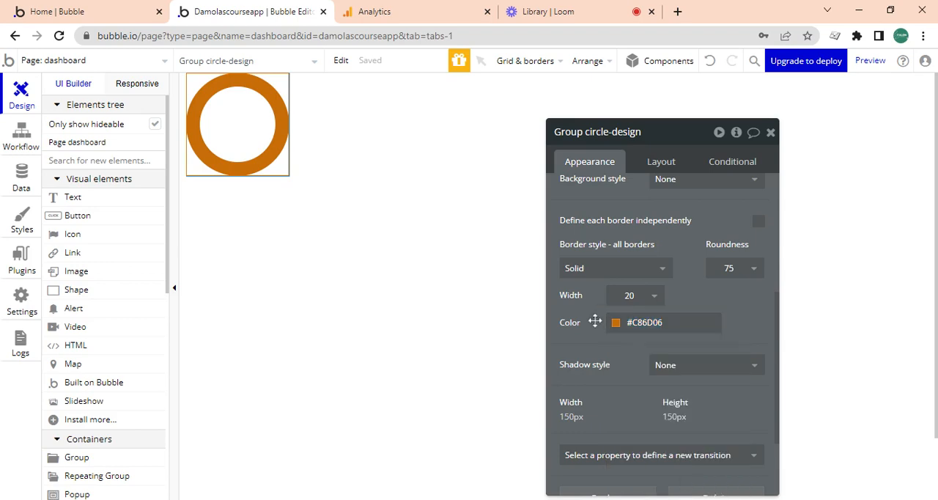
- Give the circle-design group an outset shadow with horizontal and vertical offsets of 0
left_click(684, 375)
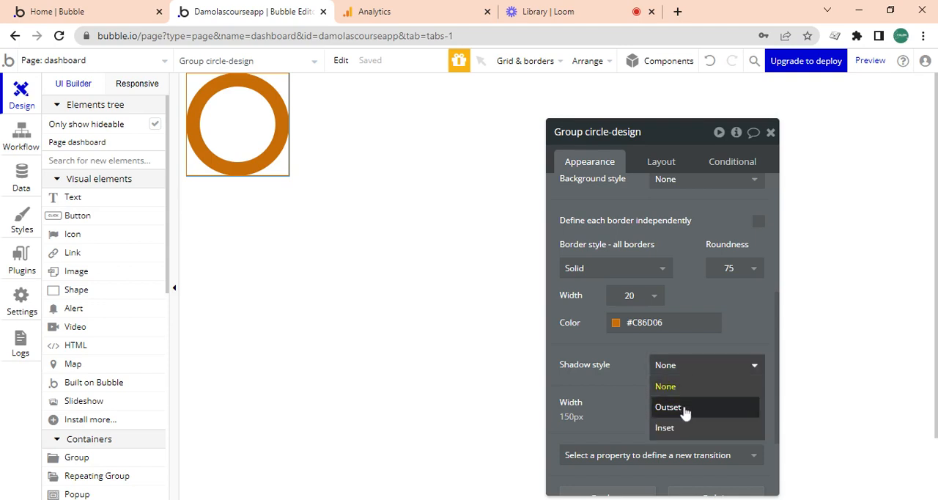
left_click(684, 411)
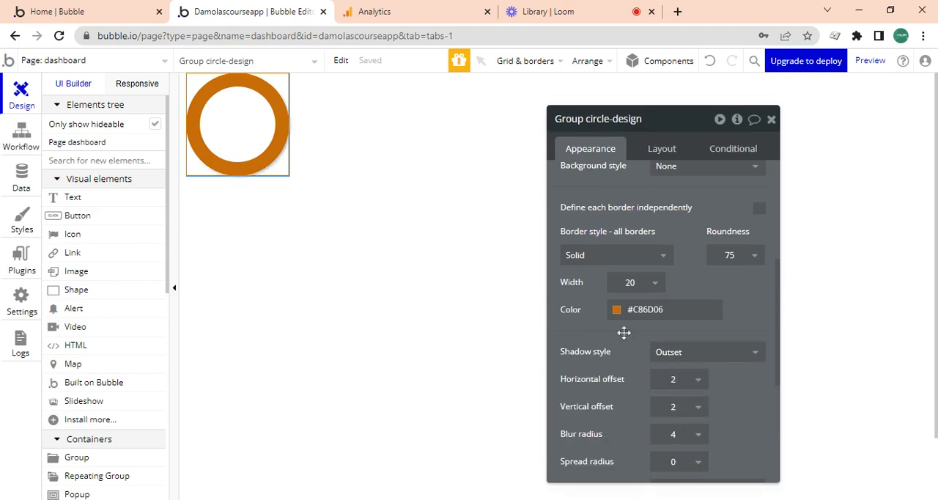
left_click(701, 313)
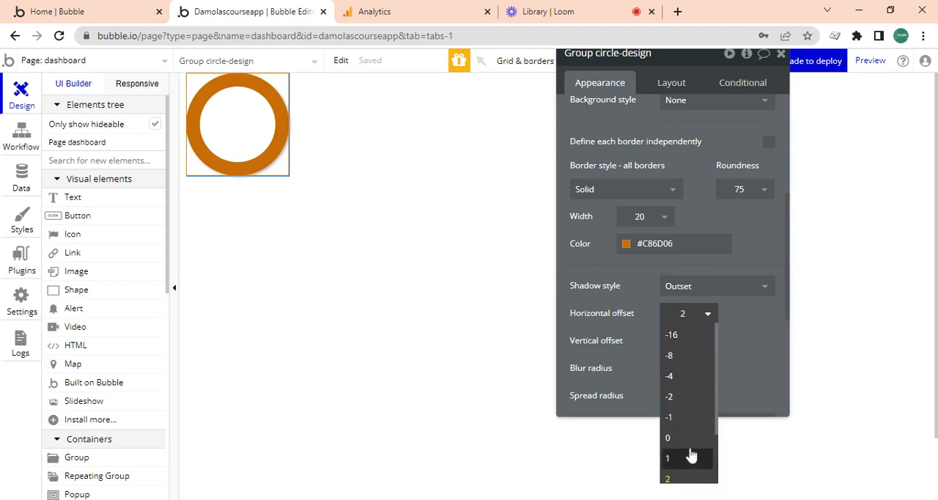
left_click(687, 437)
left_click(709, 340)
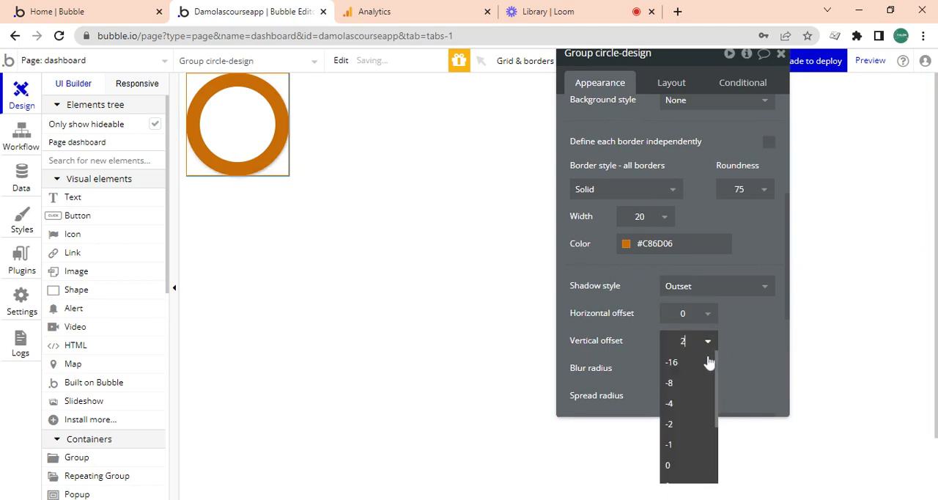
left_click(684, 442)
- Set the circle-design group's shadow blur radius to 0 and its spread radius to 2
left_click(687, 368)
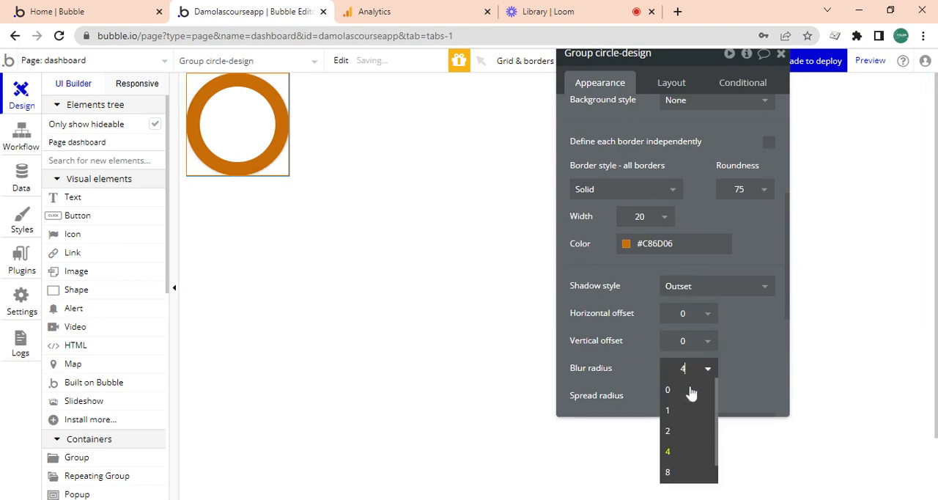
left_click(687, 391)
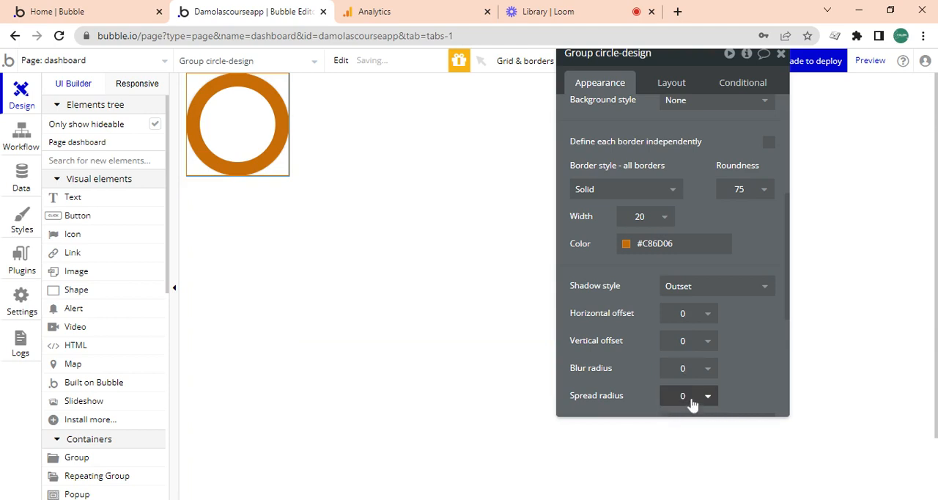
left_click(692, 401)
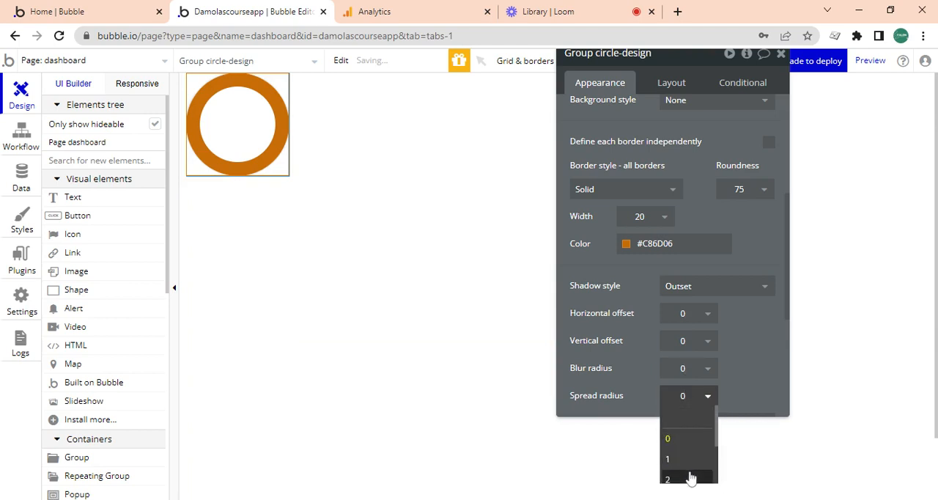
left_click(690, 478)
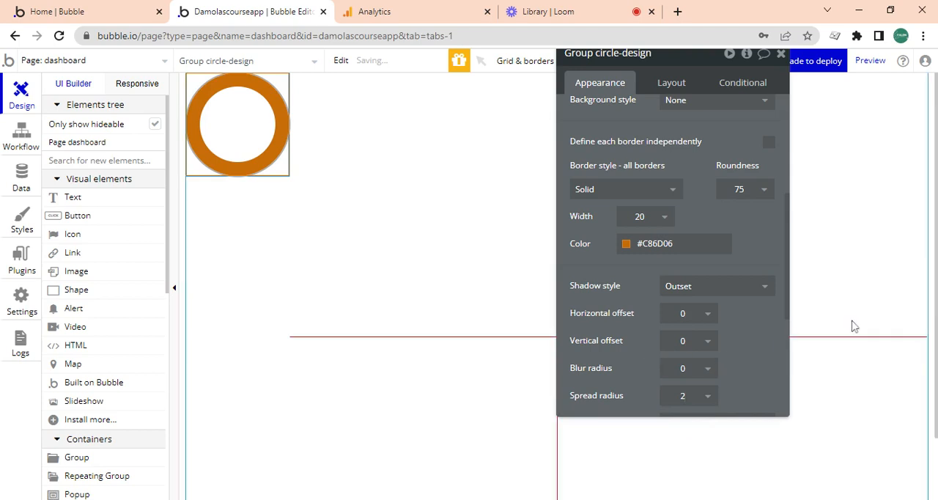
- Paste the border's hex code #C86D06 as the circle-design group's box shadow color
left_click_drag(787, 291, 786, 333)
scroll(708, 293, "down", 1)
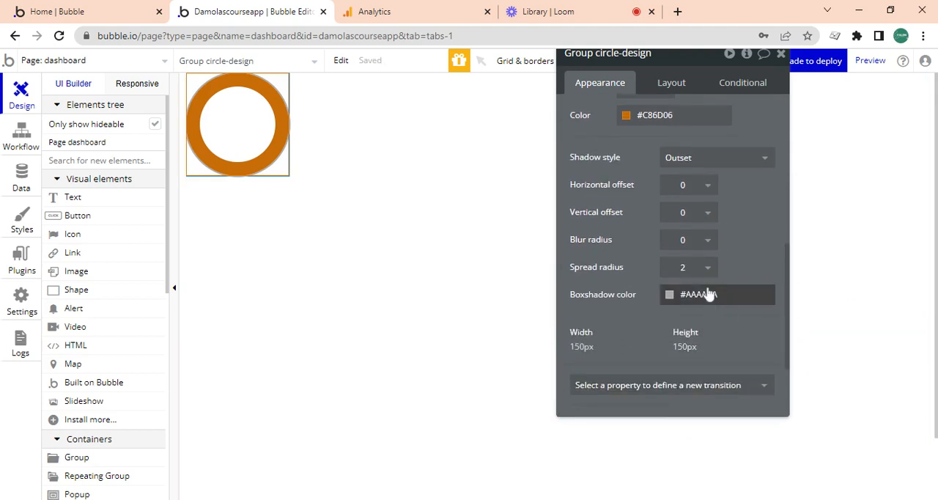
left_click(707, 294)
key("ctrl+a")
key("ctrl+v")
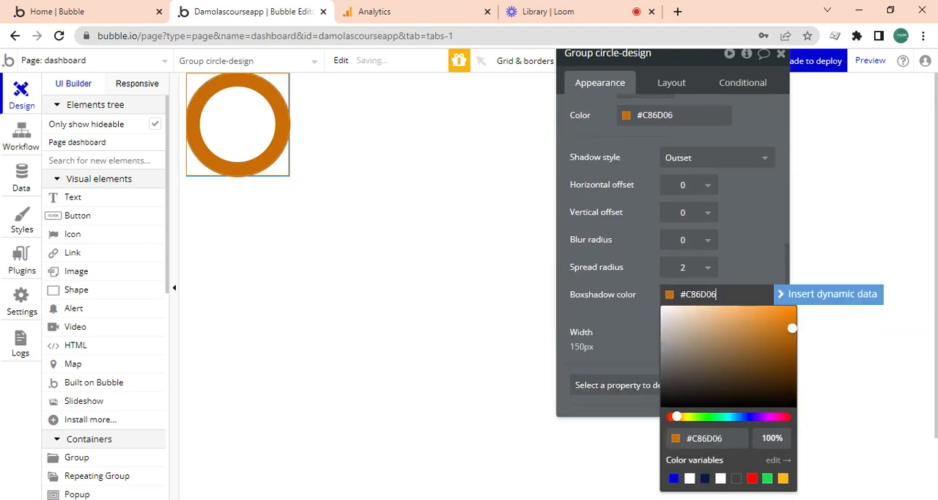
left_click(650, 209)
- Lower the opacity of the circle's border color to 10% and deselect the group
left_click(626, 118)
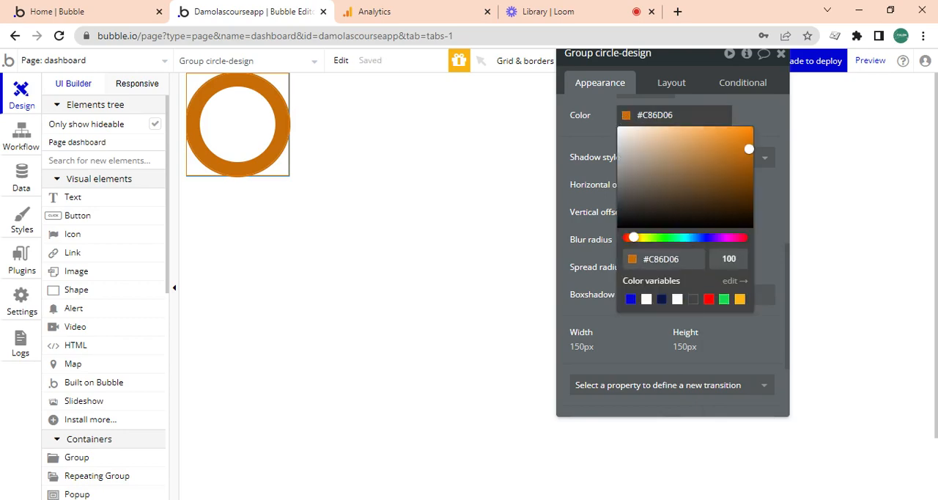
key("ctrl+minus")
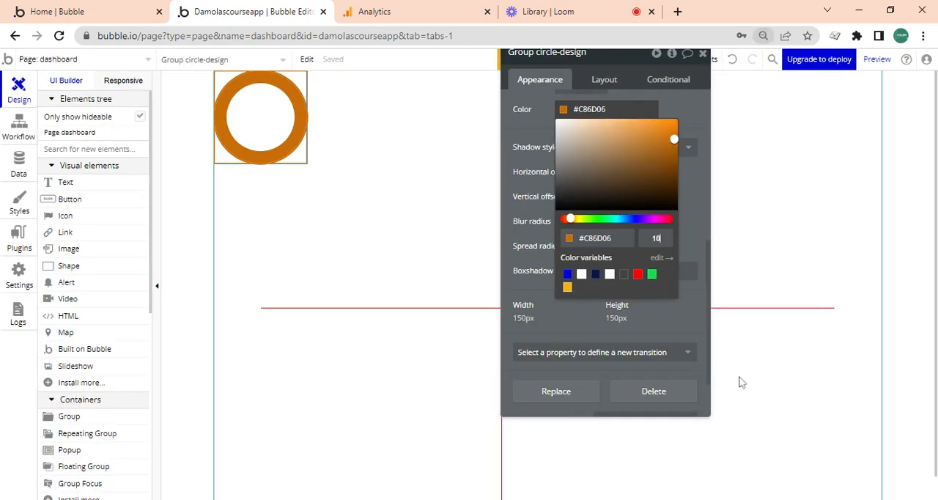
left_click(690, 286)
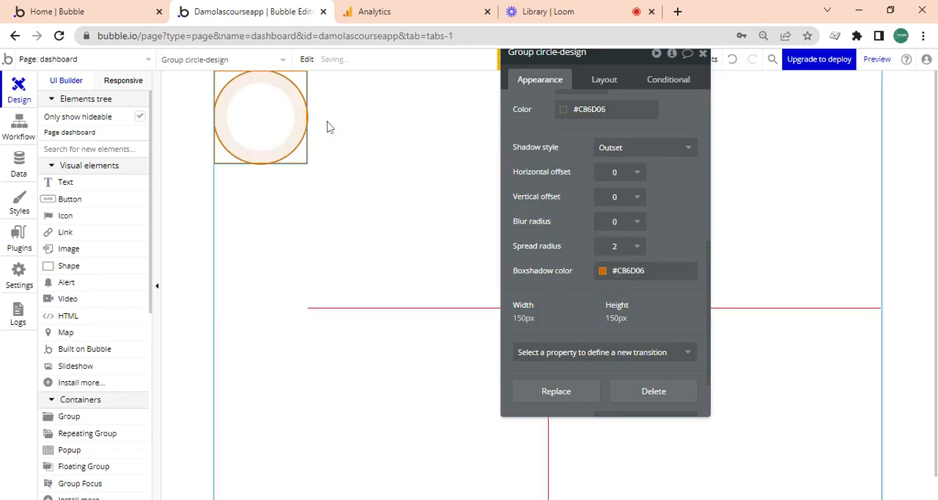
left_click(320, 178)
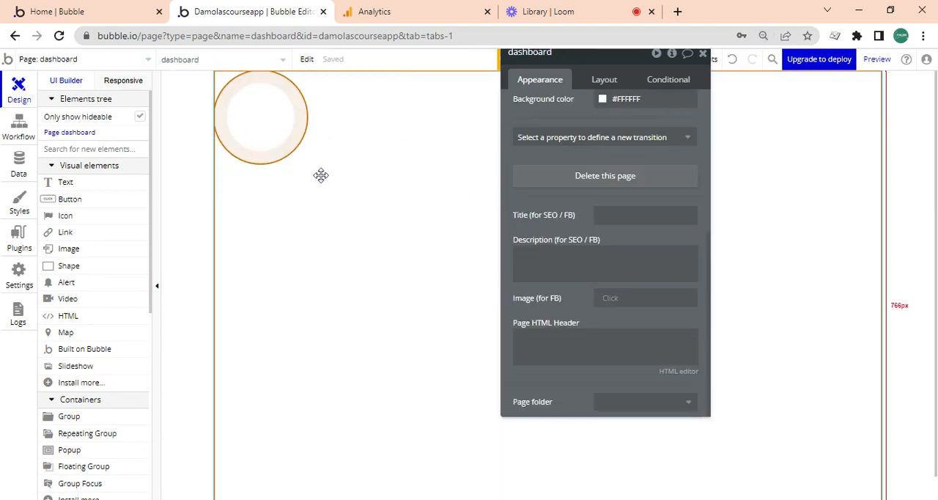
- Set the opacity of the circle-design group's border color to 30%
left_click(287, 144)
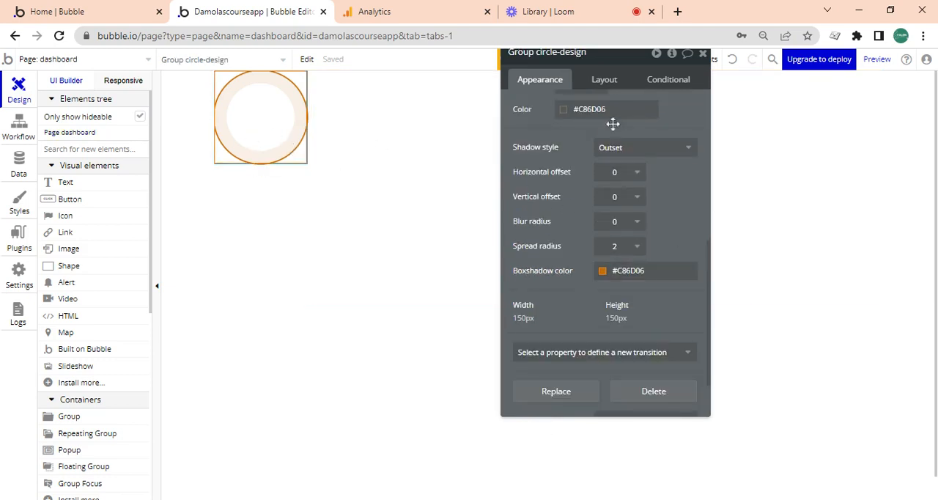
left_click(562, 110)
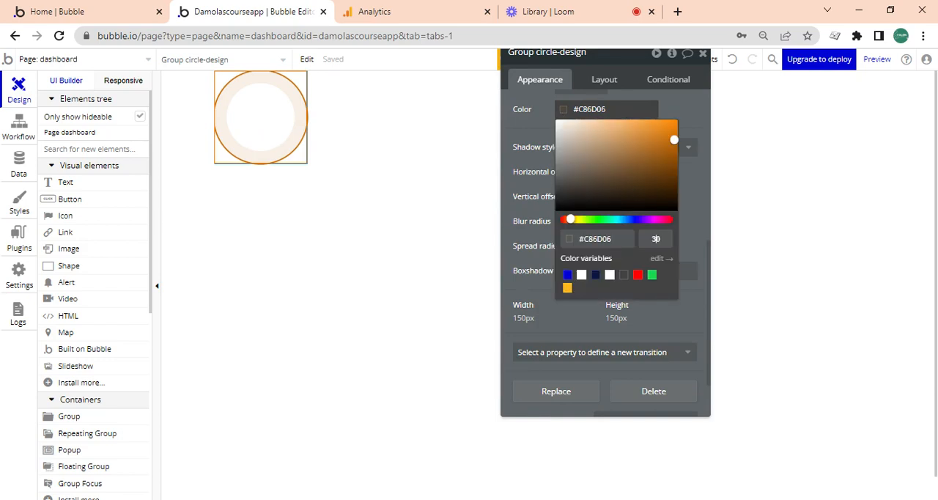
left_click(639, 263)
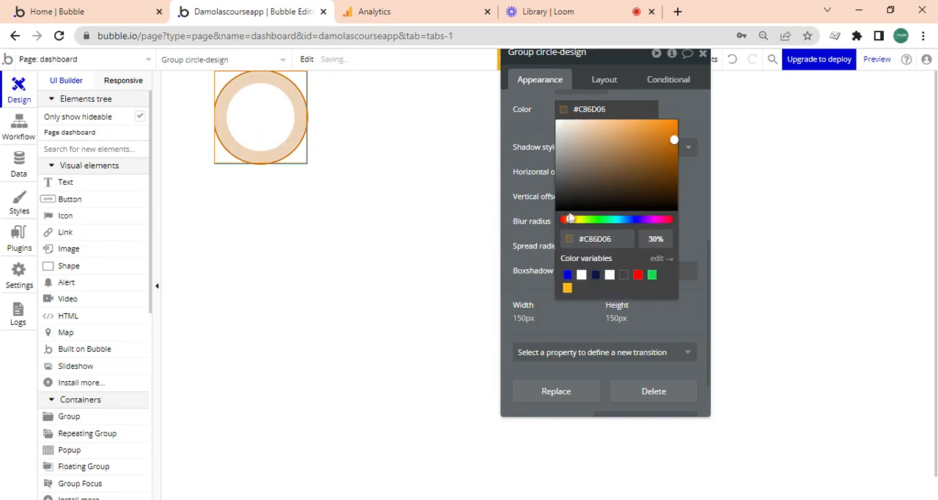
left_click(251, 186)
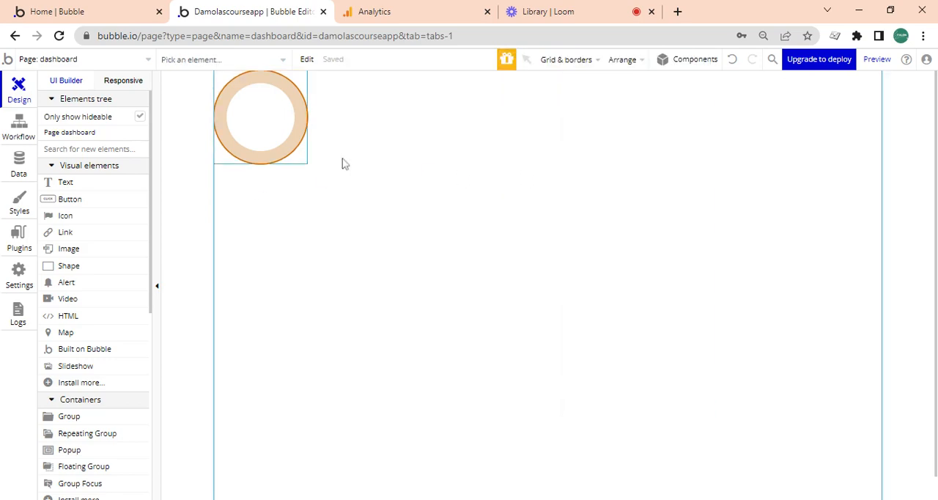
- Look at the active-users figure in the Google Analytics realtime overview and return to the Bubble editor
double_click(269, 192)
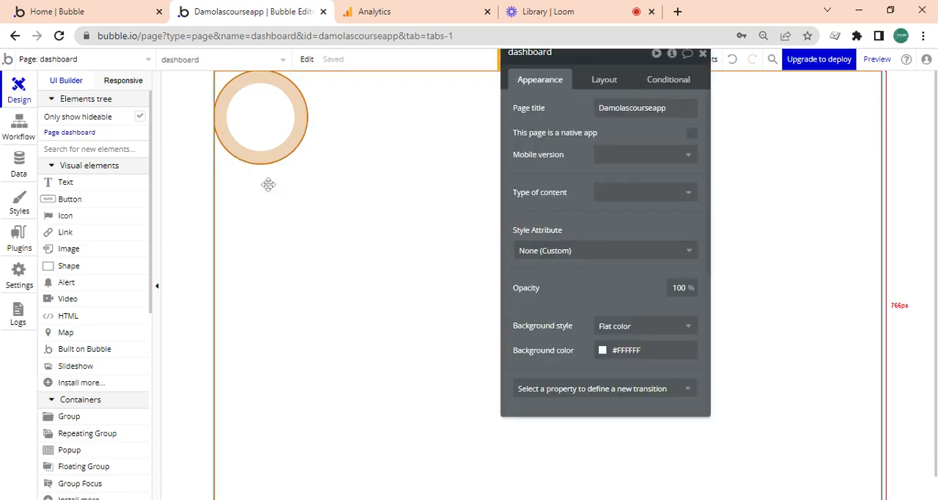
left_click(410, 11)
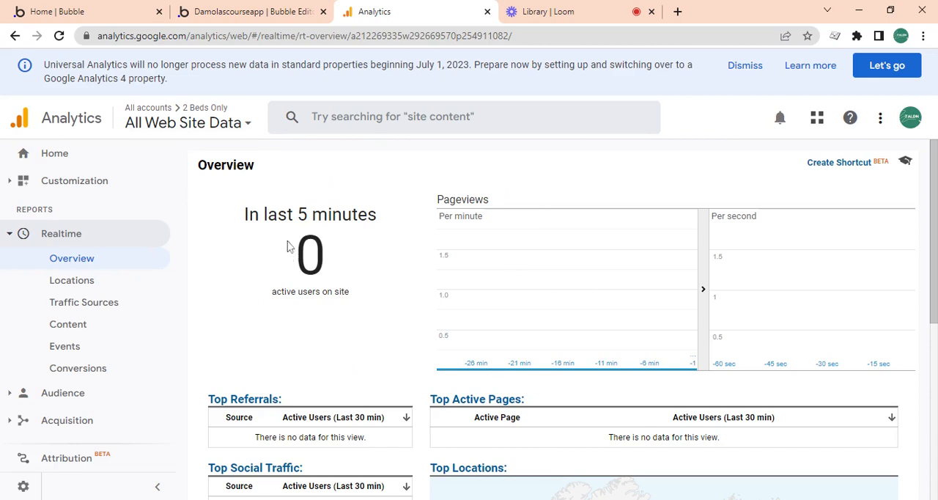
left_click(266, 9)
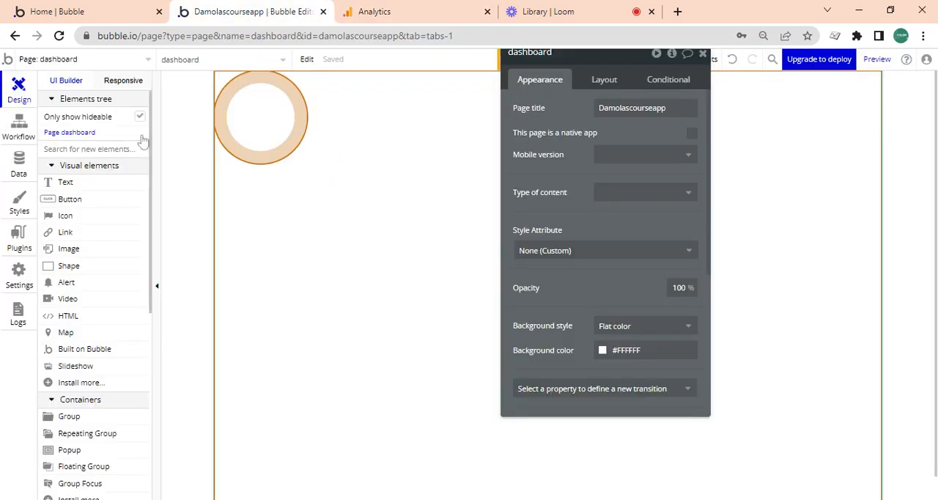
- Draw a text element about 70 by 67 px below the circle and move it into the circle-design group by cutting and pasting
left_click(99, 183)
left_click_drag(259, 194, 305, 239)
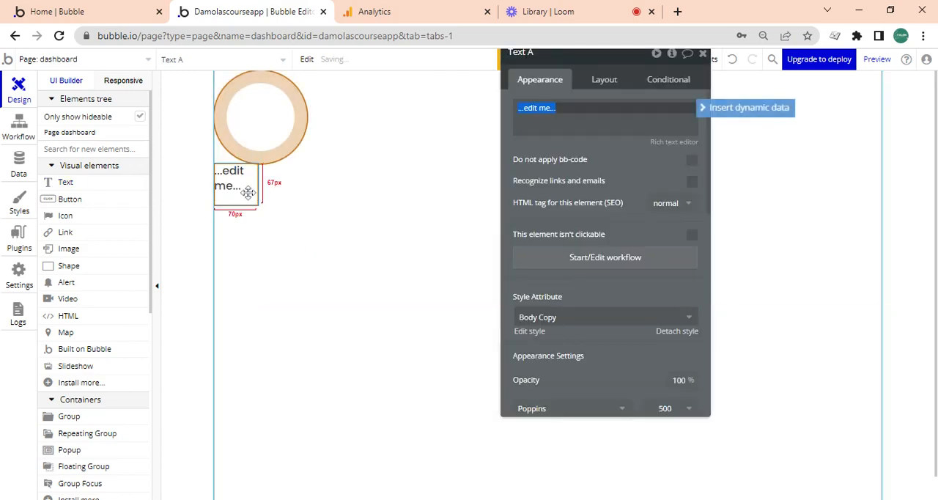
left_click(249, 192)
double_click(262, 140)
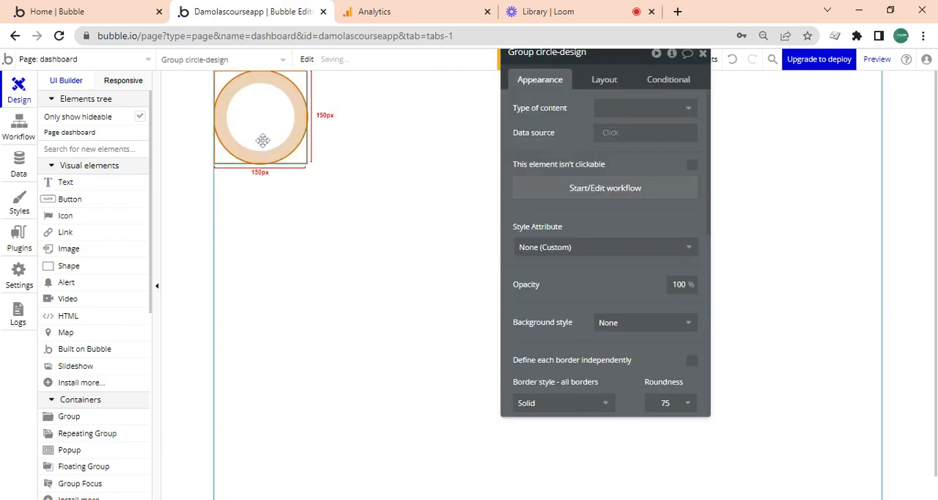
key("ctrl+v")
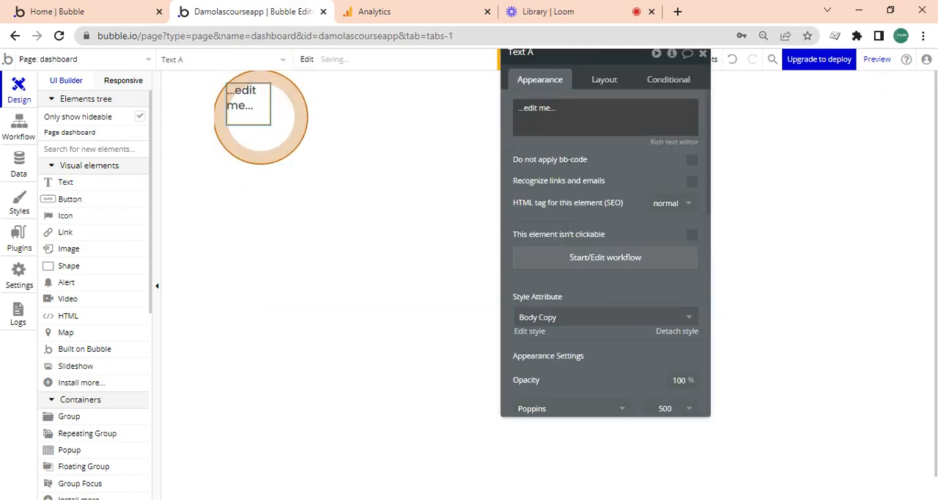
- Center the text element within the circle-design group and turn off its fixed width
left_click(603, 86)
left_click(605, 194)
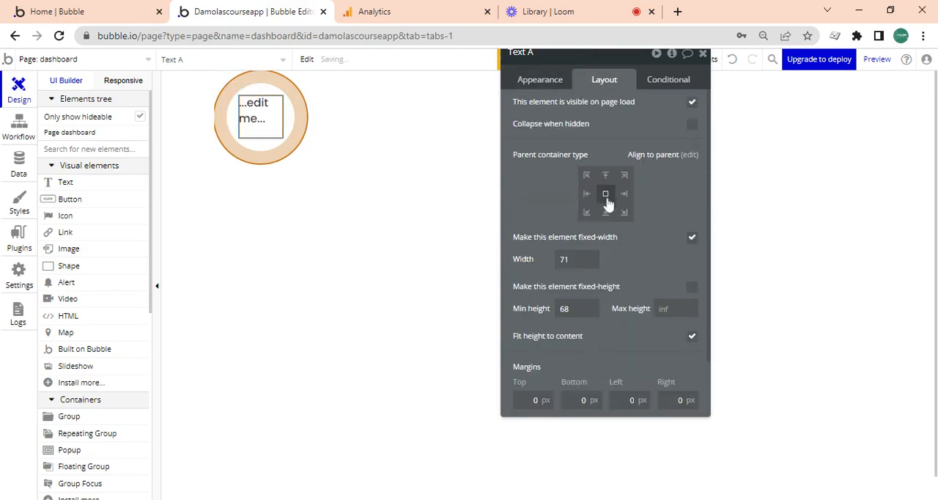
left_click(691, 237)
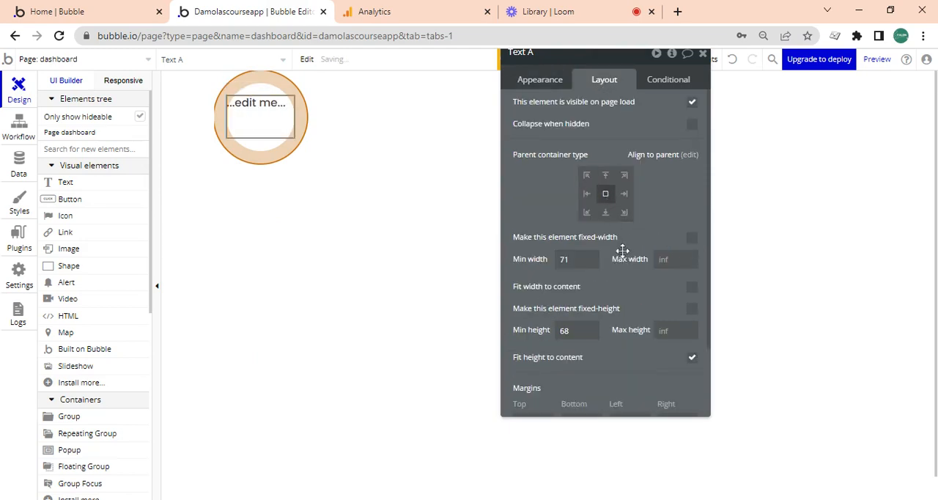
- Set the text's minimum width and height to 0 and make both dimensions fit the content
left_click(553, 258)
key("BackSpace")
left_click(578, 327)
key("BackSpace")
left_click(692, 356)
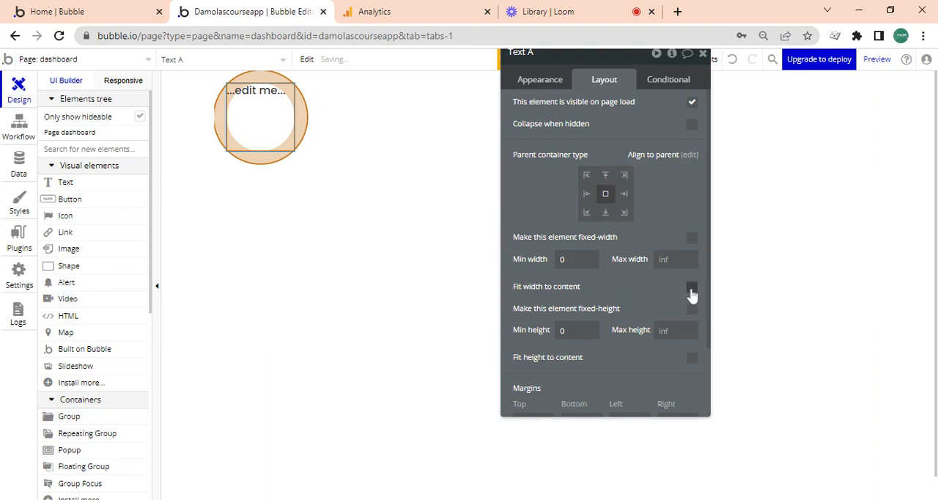
left_click(692, 286)
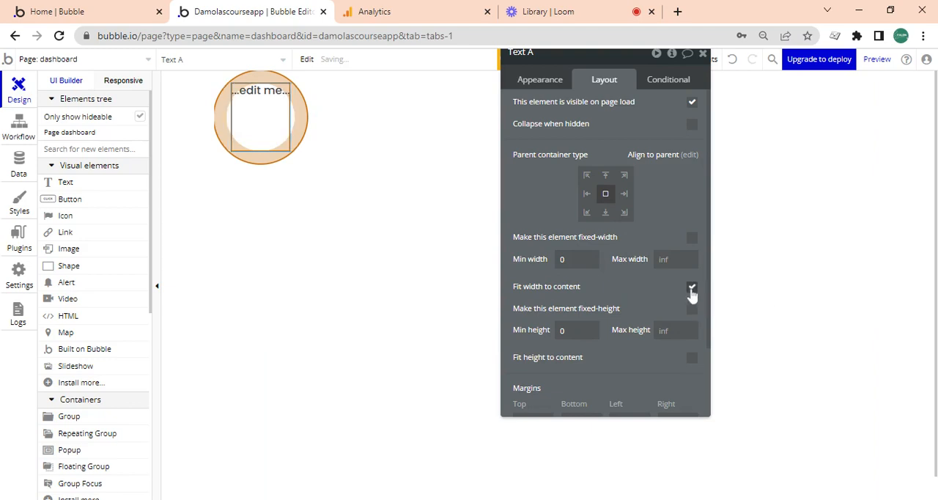
left_click(692, 357)
- Change the text inside the circle to 50 and apply the H1 Heading - Dark style
left_click(558, 91)
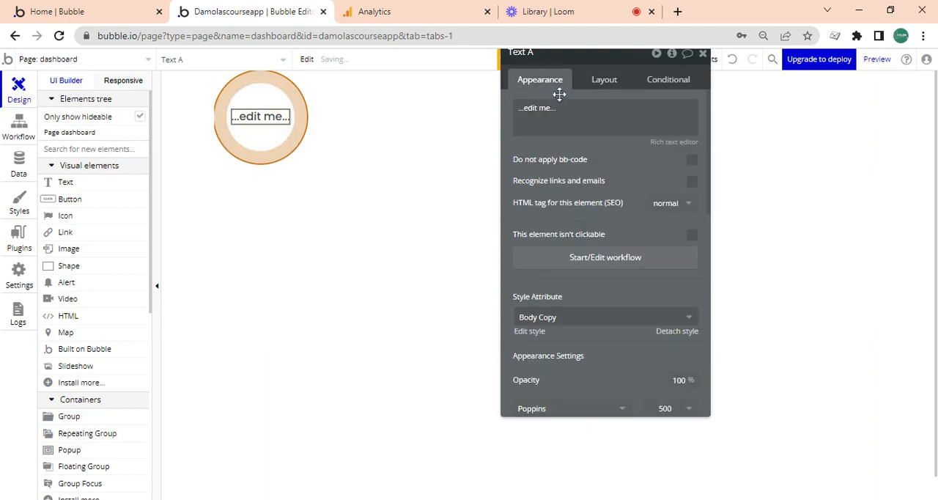
type("50")
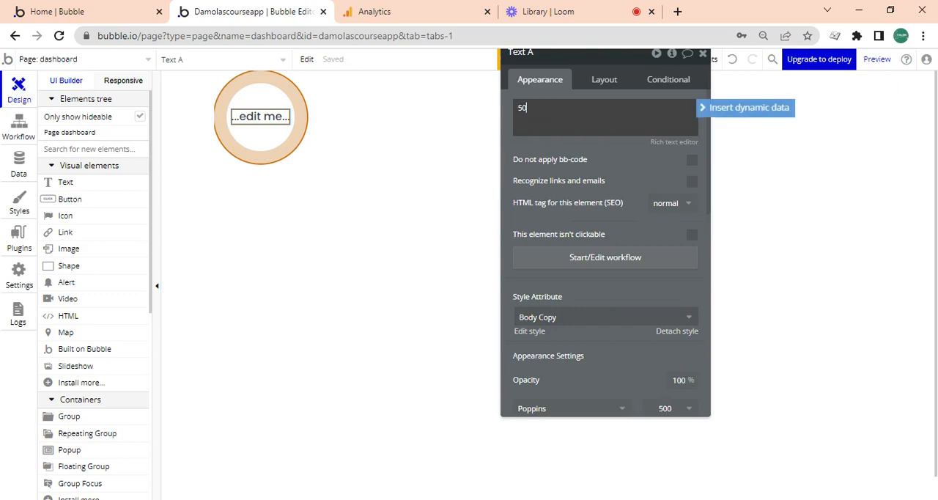
left_click(605, 155)
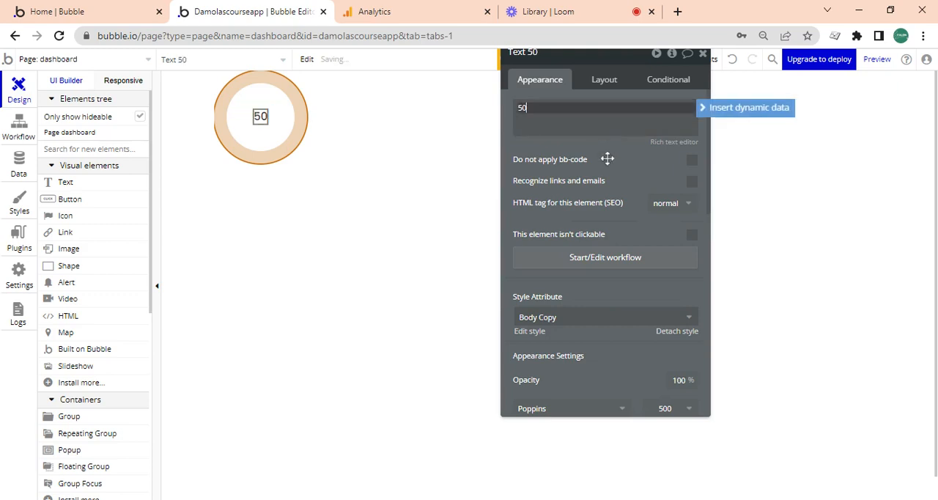
left_click(577, 317)
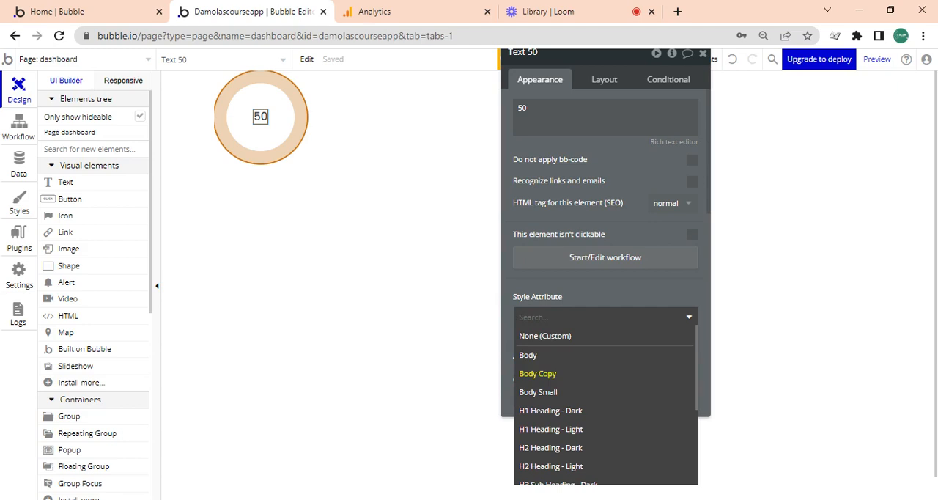
left_click(589, 411)
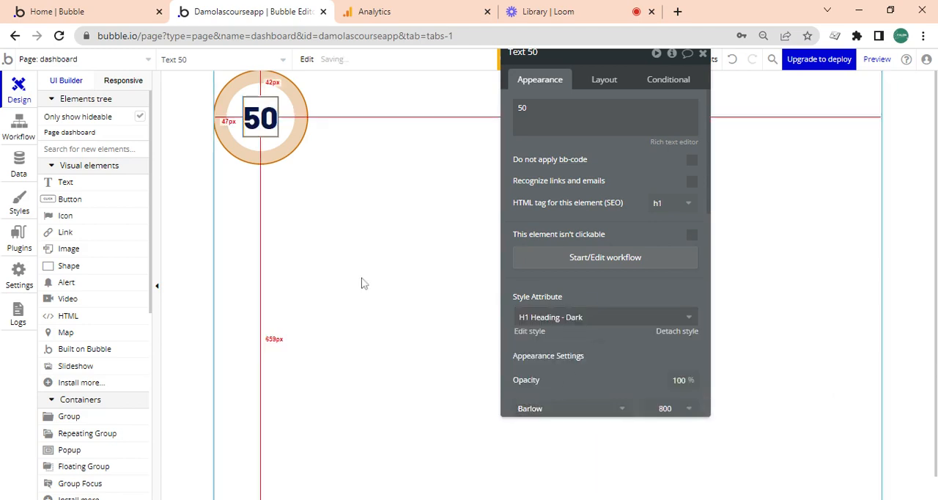
- Deselect the text to view the finished circle and switch to the Google Analytics realtime overview for comparison
left_click(270, 228)
left_click(270, 228)
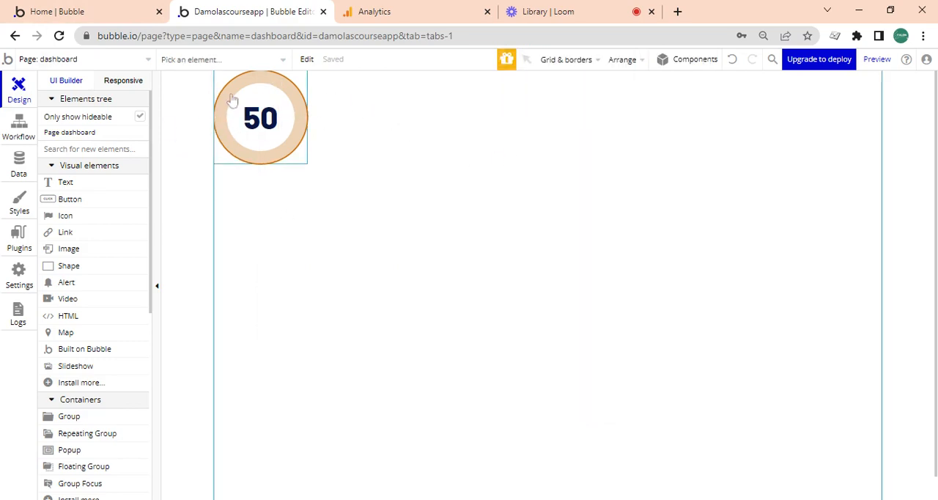
left_click(401, 7)
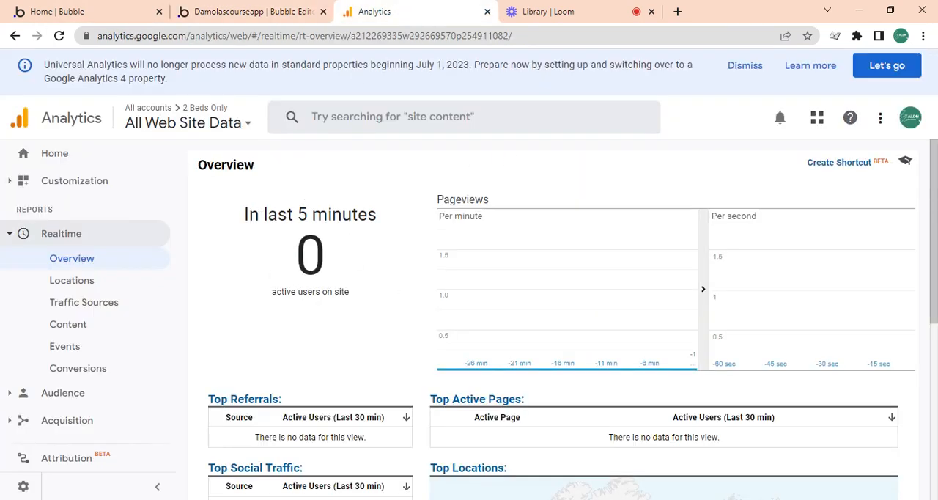
- Return to the Bubble editor and duplicate the 50 text onto the page below the circle-design group
left_click(252, 11)
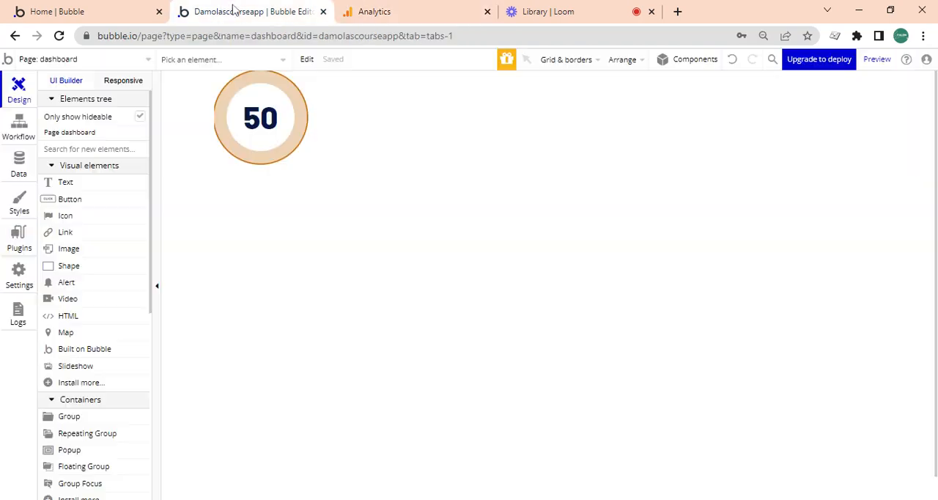
double_click(260, 115)
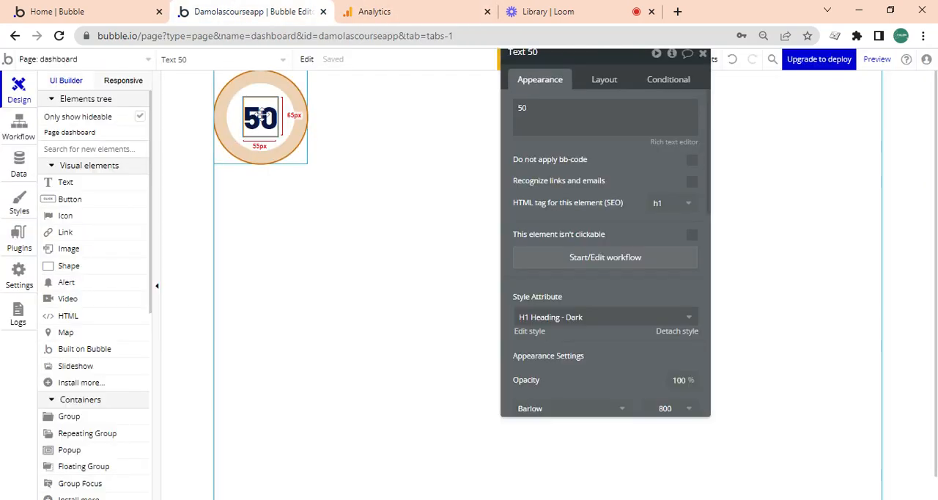
left_click(295, 189)
key("ctrl+v")
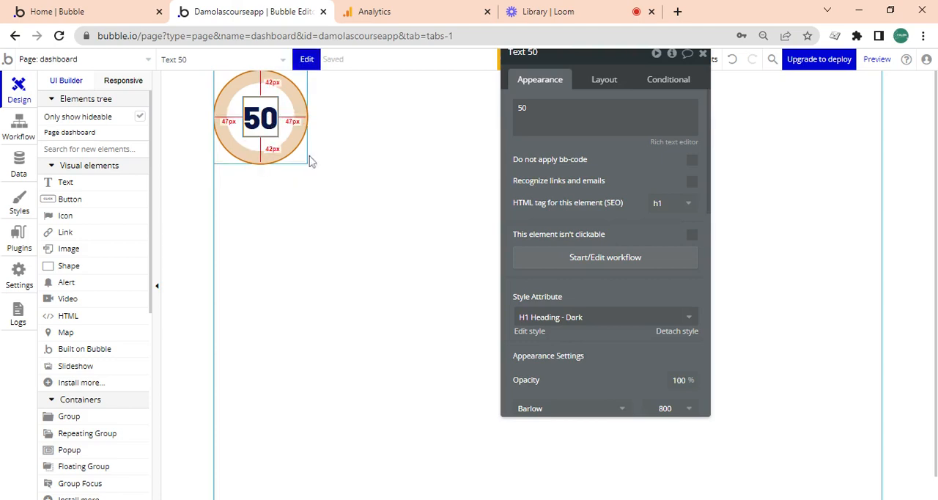
left_click(316, 202)
key("ctrl+v")
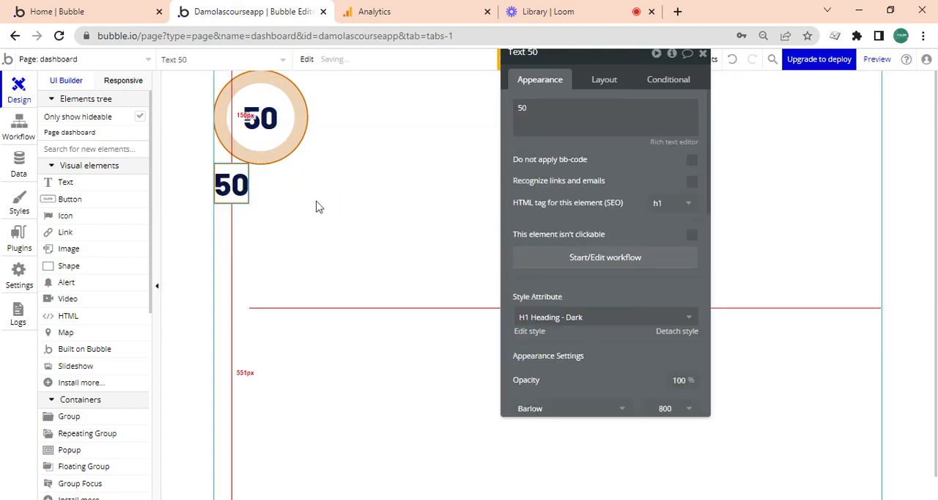
- Change the duplicated text below the circle to "In the last 5 minutes" and apply the Body style
double_click(522, 108)
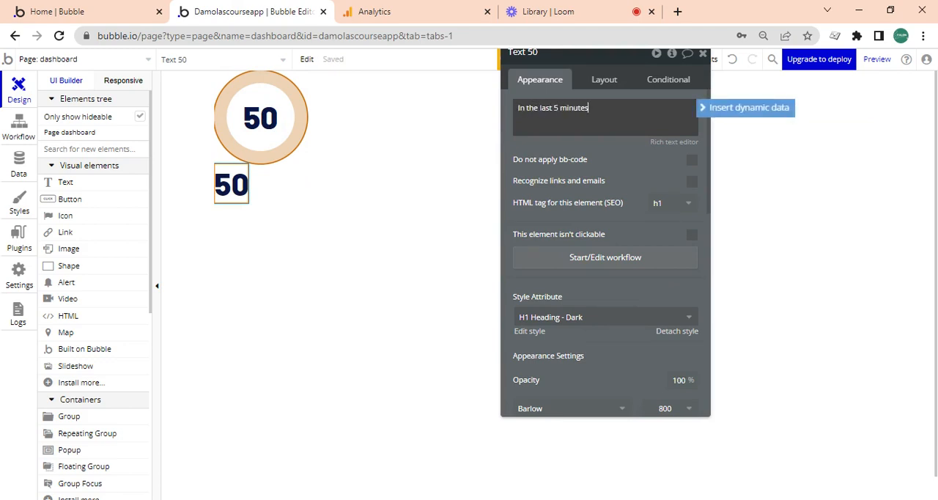
left_click(583, 323)
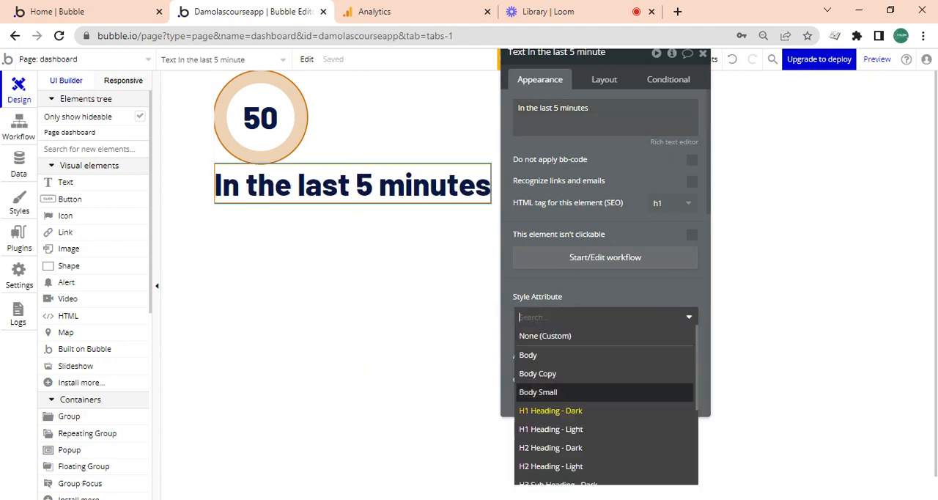
left_click(566, 357)
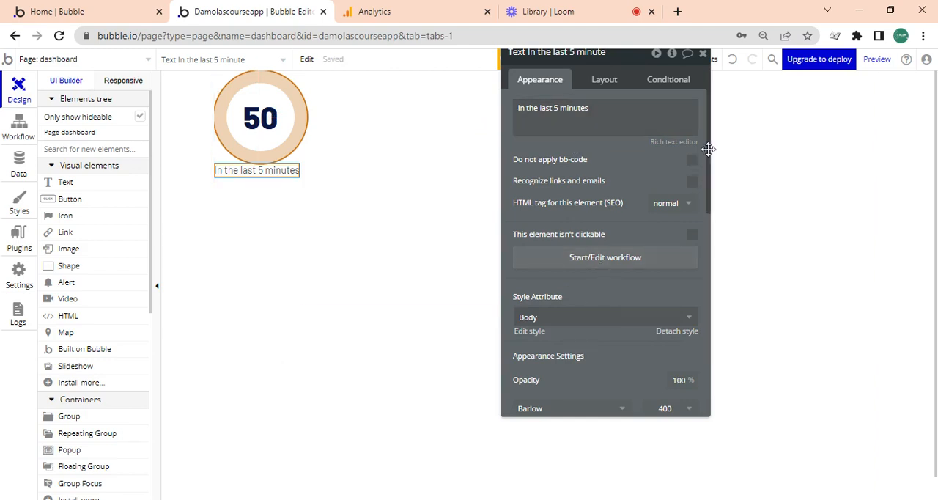
- Set the "In the last 5 minutes" text to the Sora font at 18 px with weight 700 (Bold)
left_click_drag(709, 147, 701, 212)
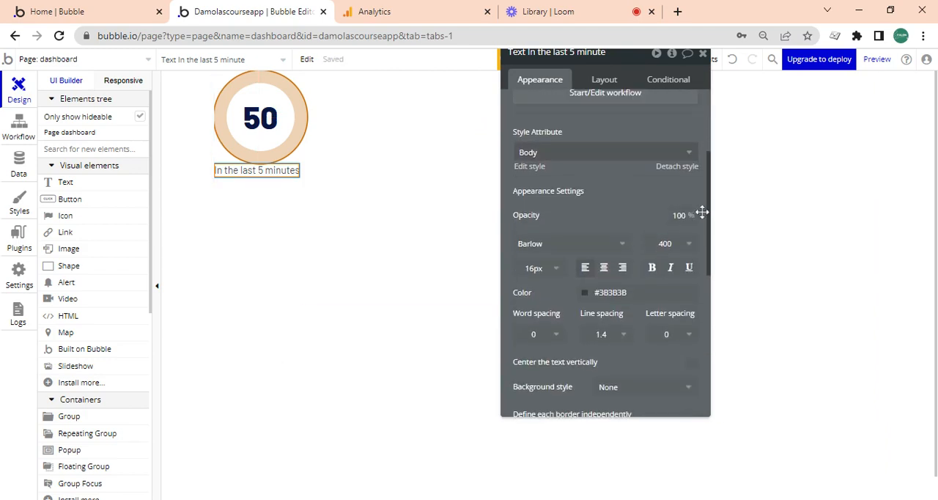
left_click(542, 244)
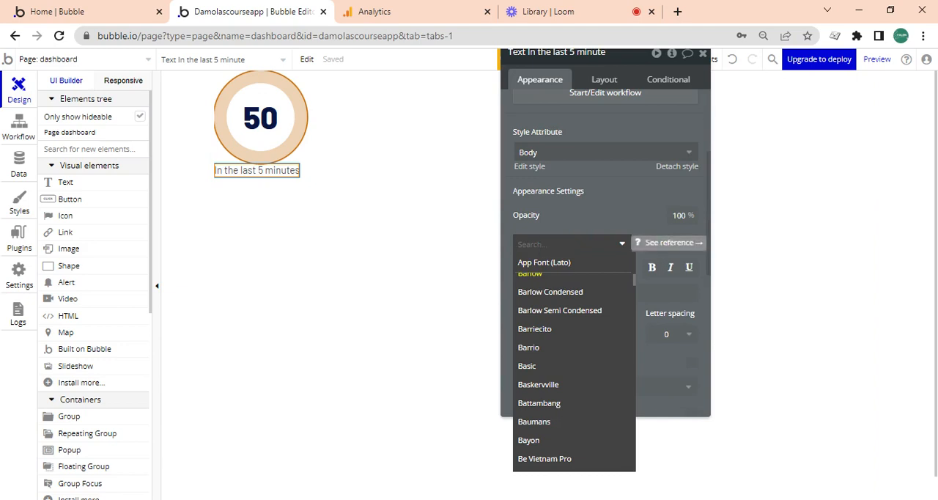
type("sora")
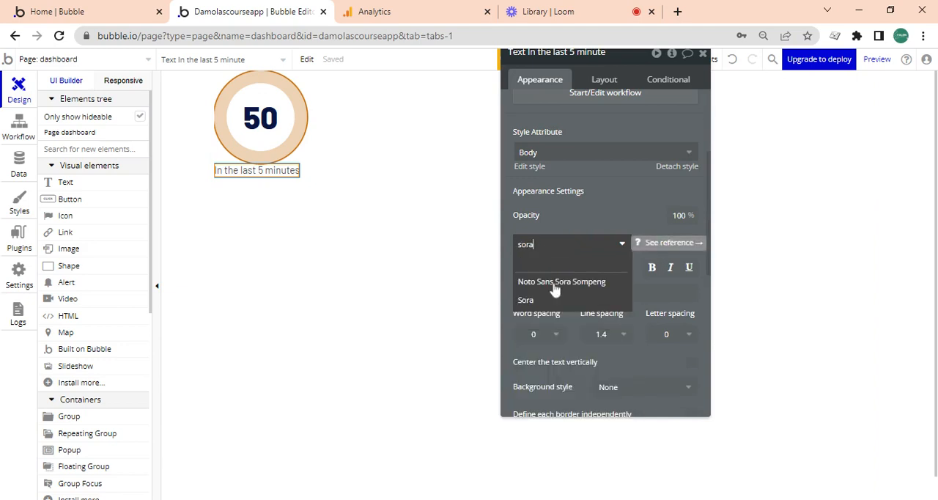
left_click(542, 300)
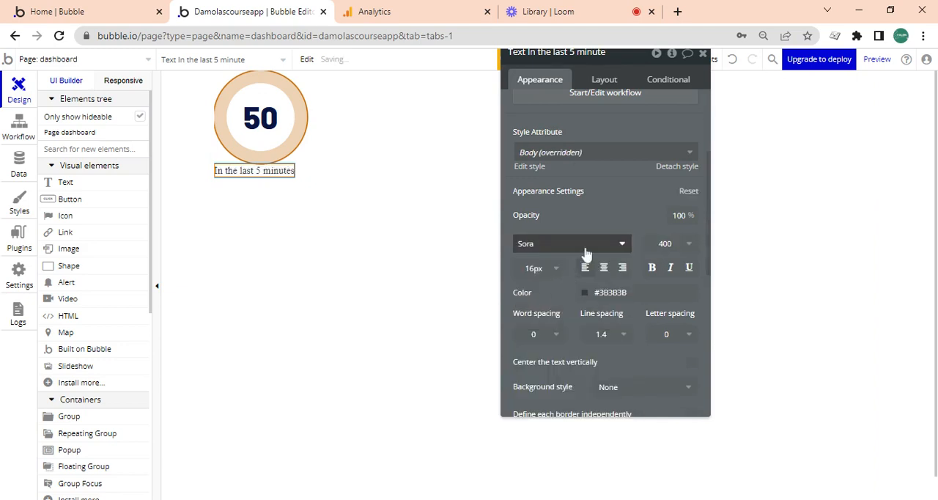
left_click(539, 267)
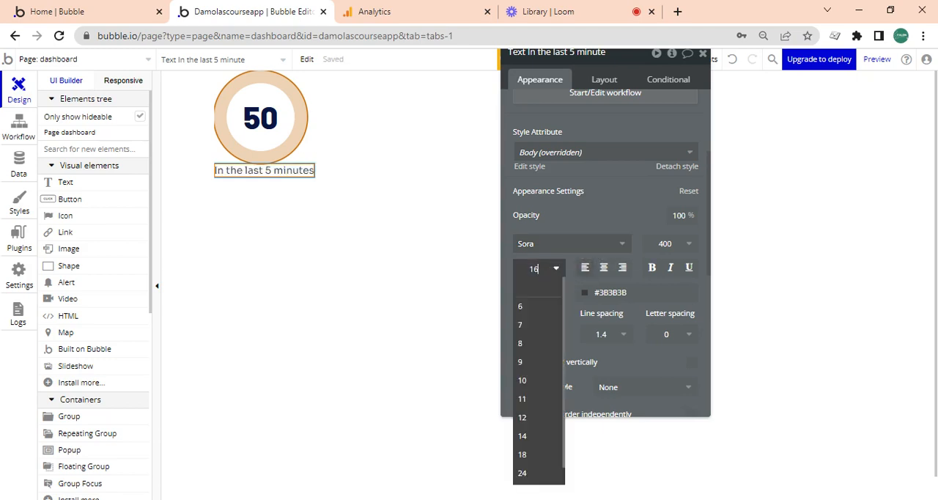
left_click(542, 455)
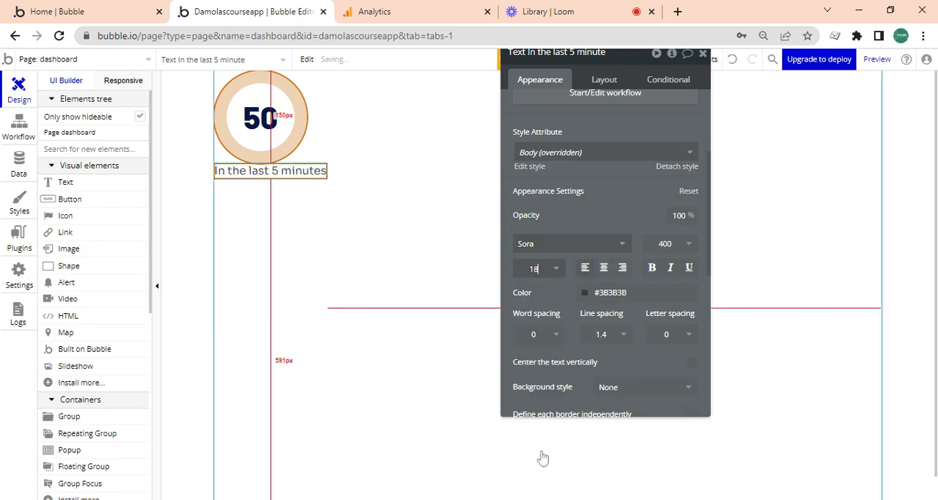
left_click(668, 245)
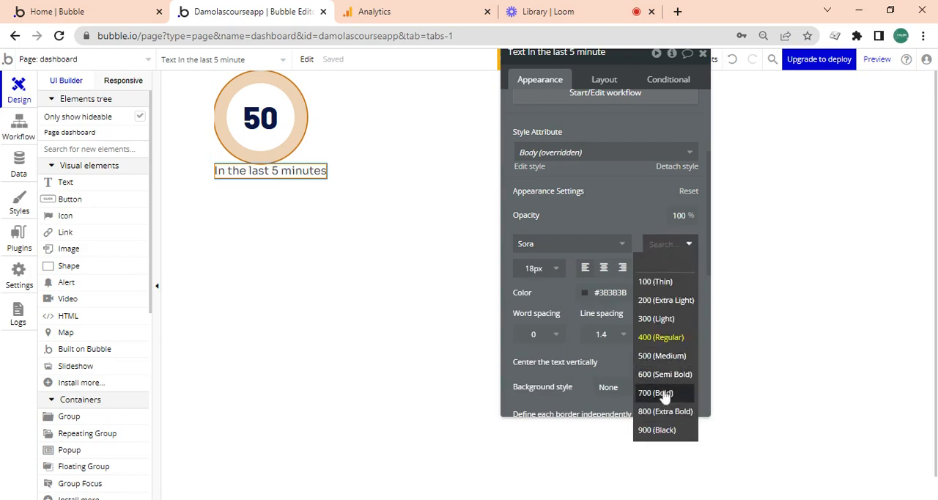
left_click(663, 393)
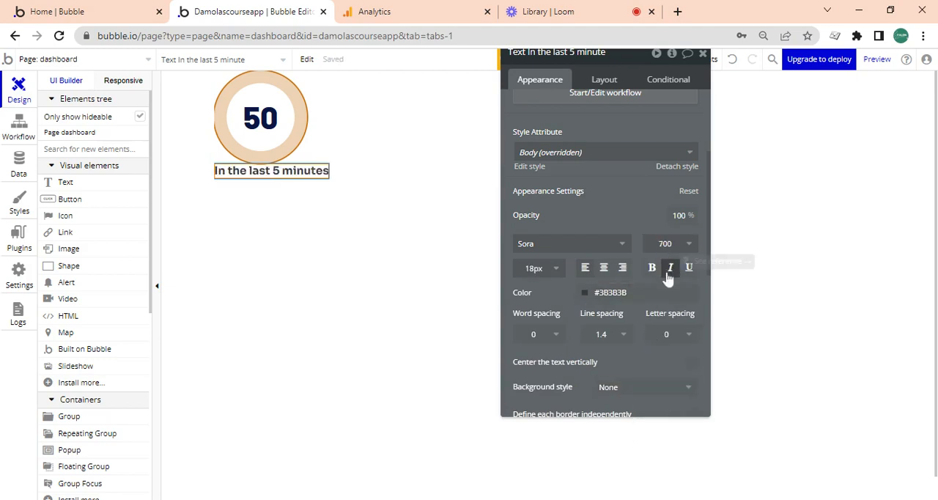
- Move the "In the last 5 minutes" text above the circle-design group, keeping its width fitted to the content
left_click(605, 82)
left_click(690, 202)
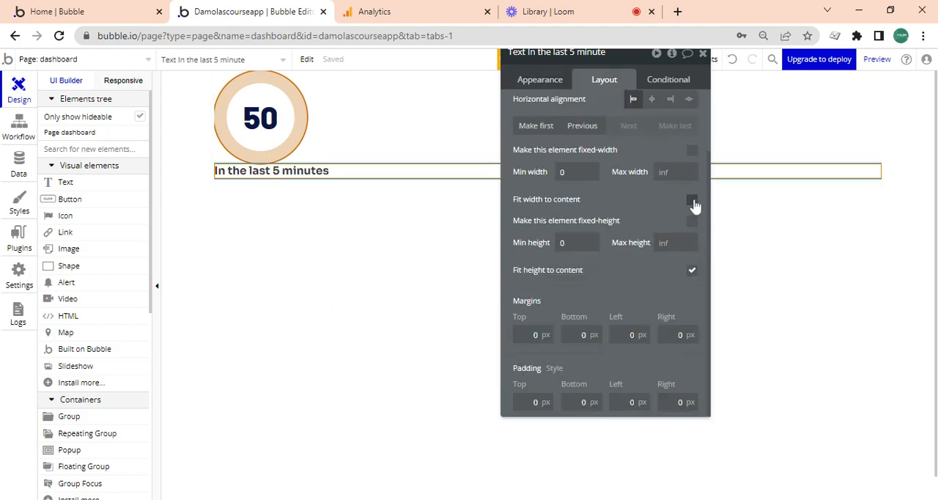
left_click(691, 199)
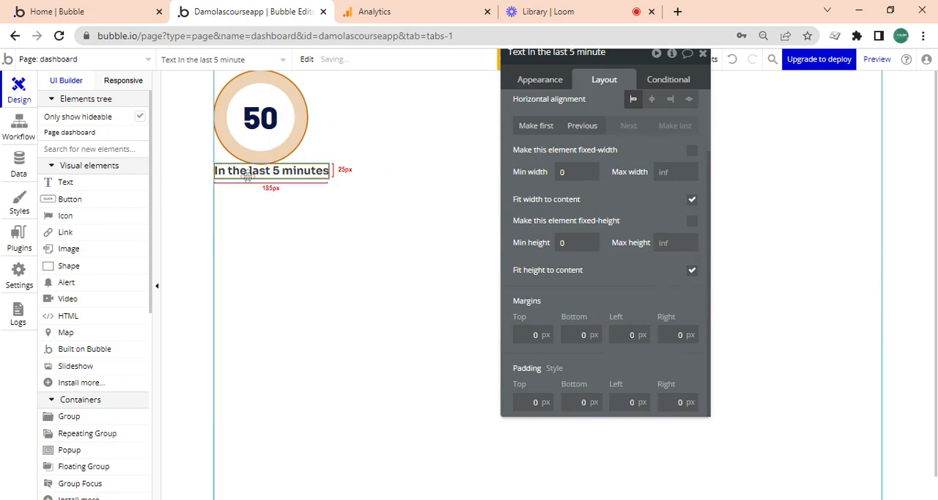
left_click(569, 125)
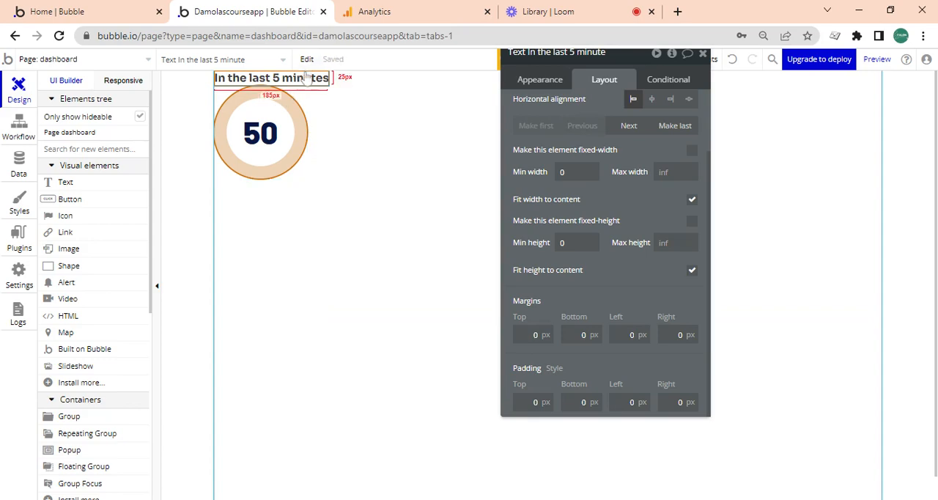
- Check the Google Analytics counter wording, then duplicate the heading below the circle and change the copy to "Active users on the site"
left_click(381, 11)
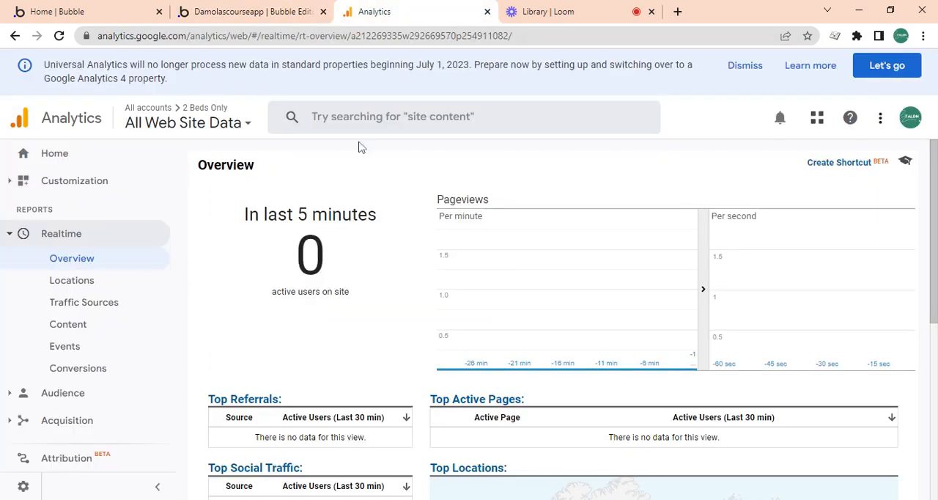
left_click(278, 9)
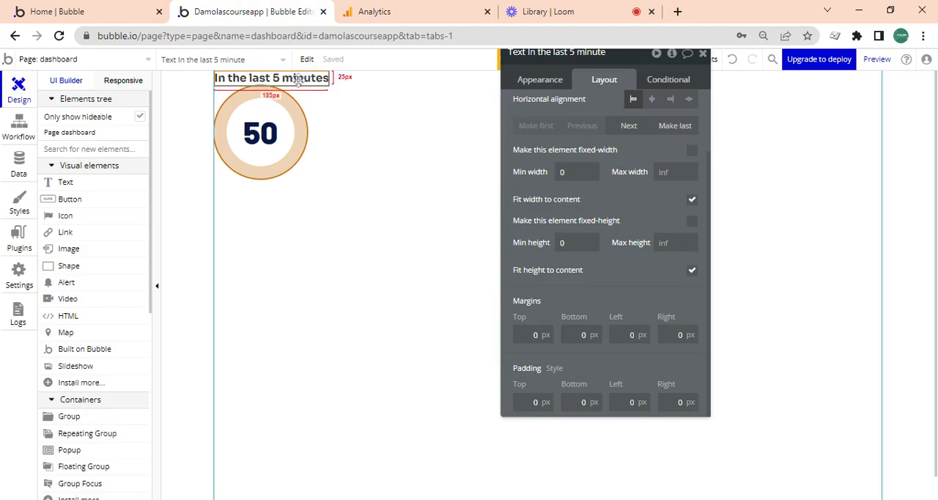
key("ctrl+v")
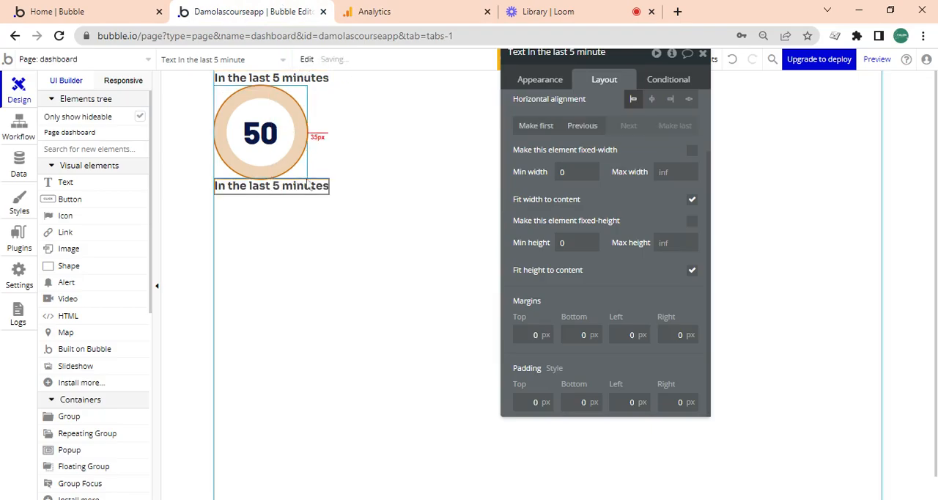
left_click(532, 82)
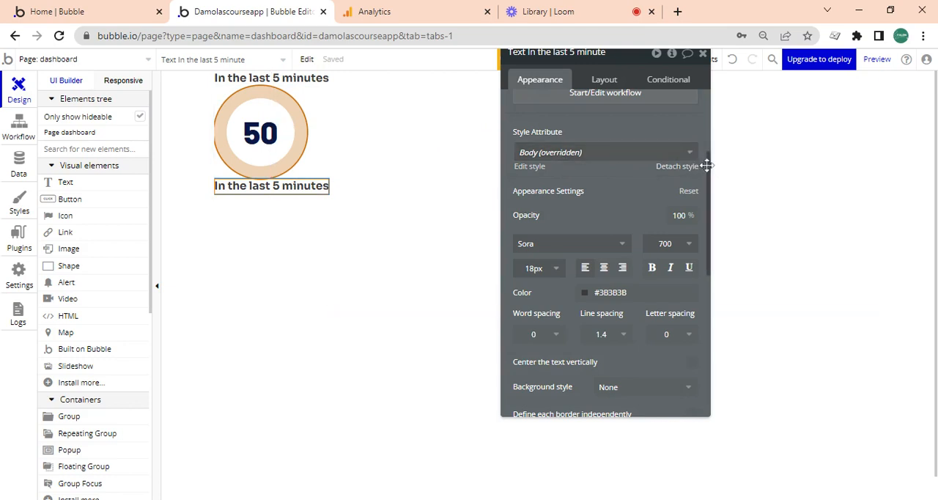
left_click_drag(707, 166, 684, 69)
left_click(619, 113)
type("Active users on the site")
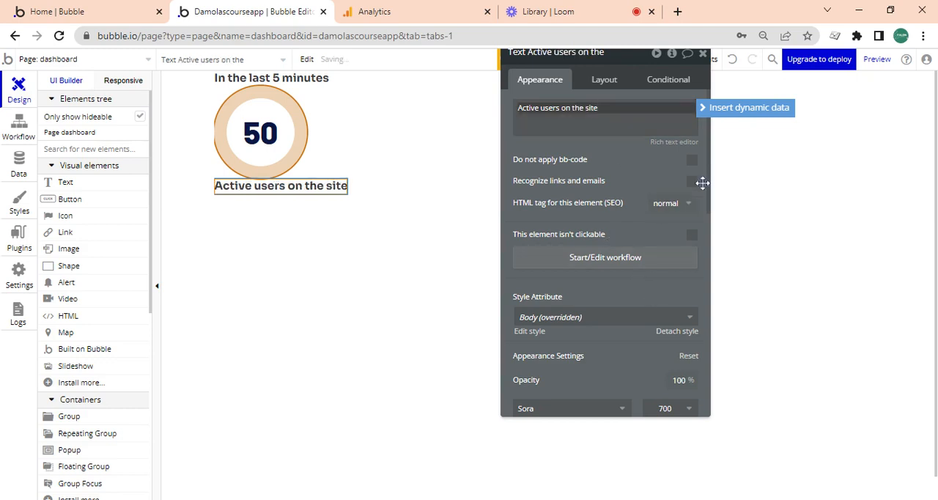
- Set the "Active users on the site" text to 14 px with font weight 300
left_click_drag(708, 176, 692, 258)
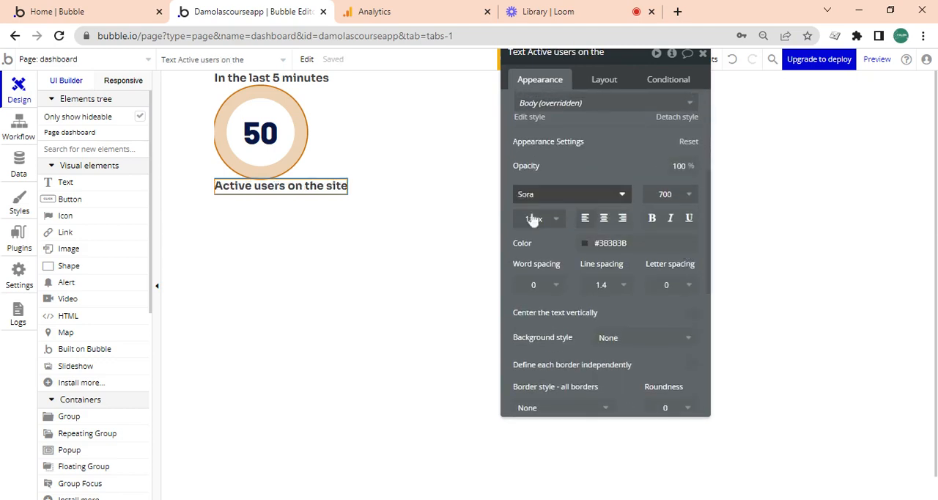
left_click(534, 217)
left_click(543, 386)
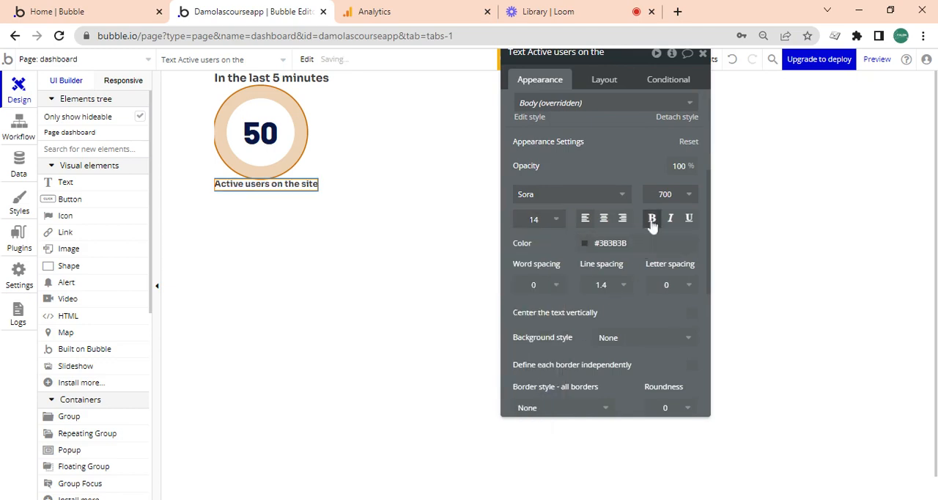
left_click(664, 197)
left_click(654, 309)
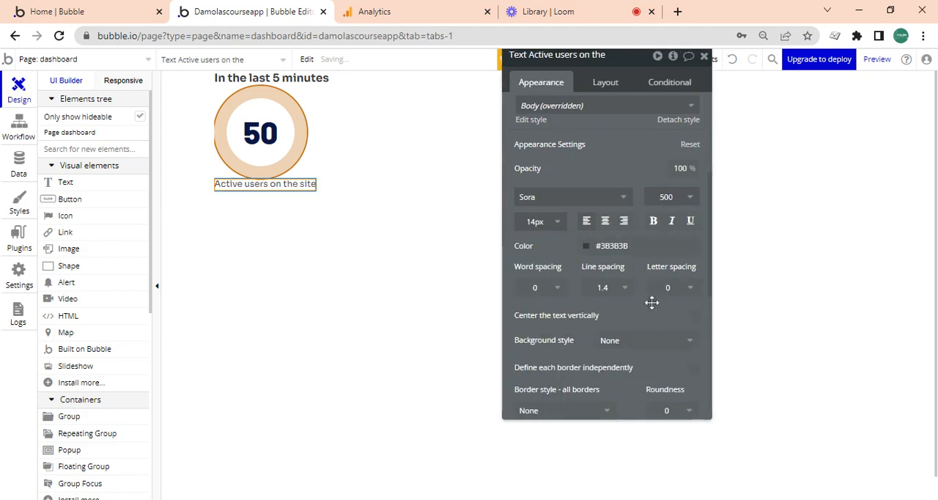
left_click(669, 220)
left_click(659, 272)
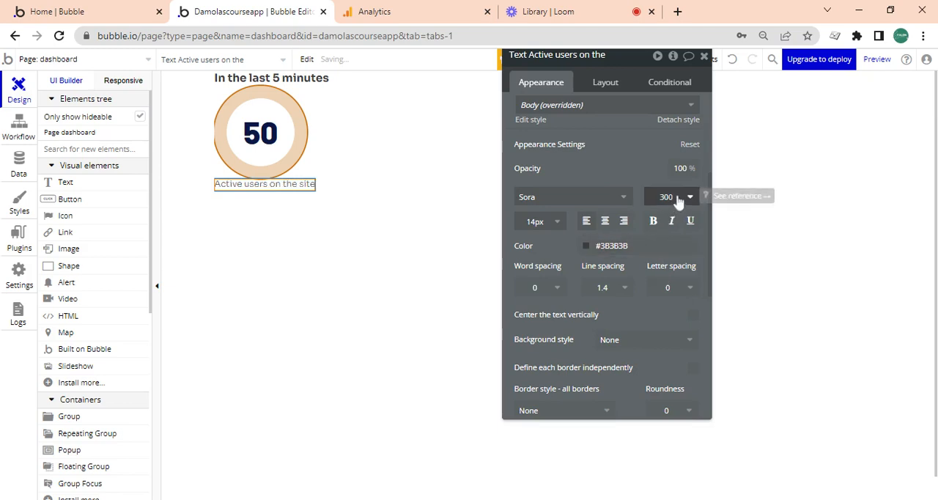
- Examine the heading, the circle-design group, its number and the caption by selecting each of them in turn
left_click(313, 82)
left_click(307, 135)
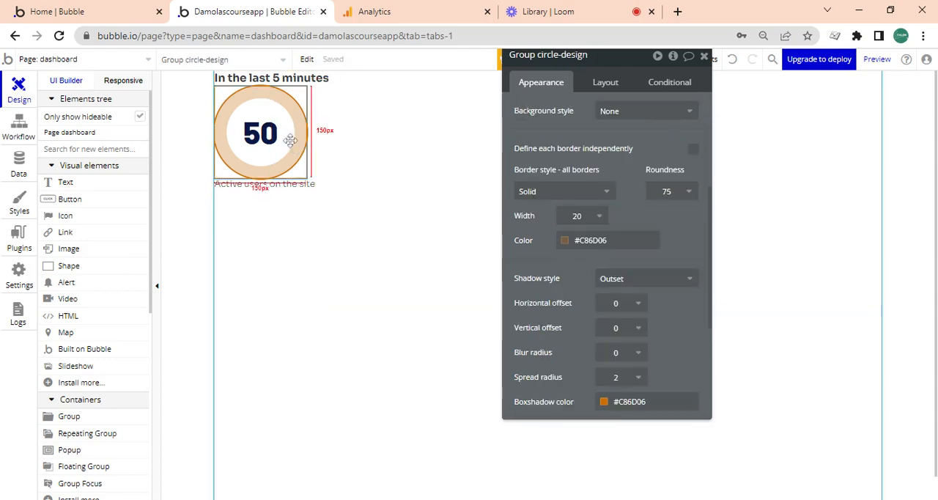
left_click(304, 188)
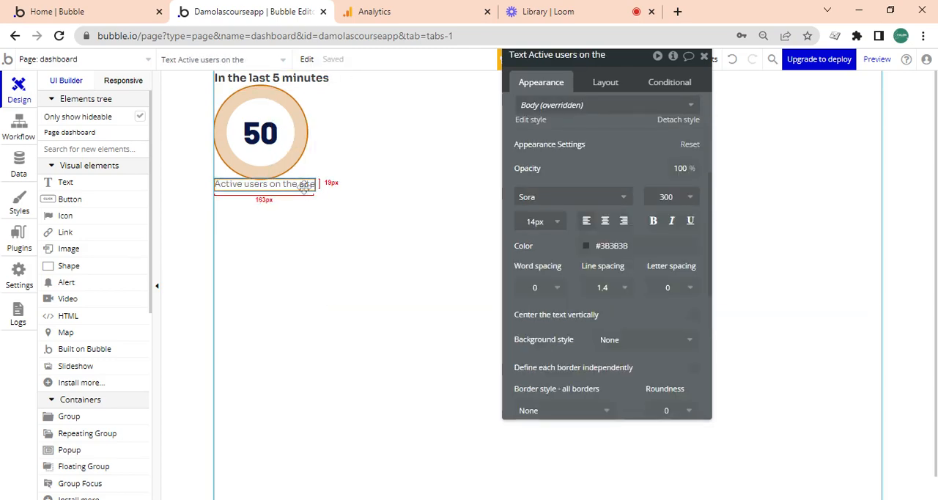
left_click(290, 136)
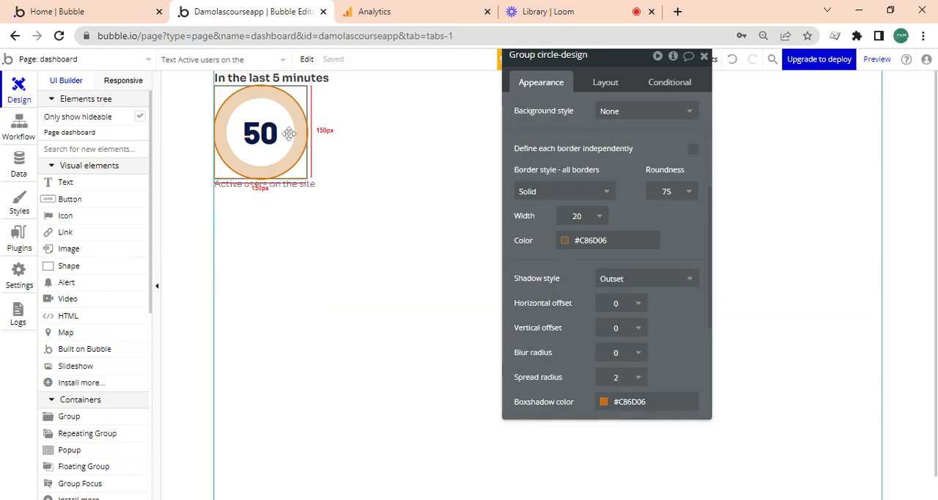
left_click(317, 85)
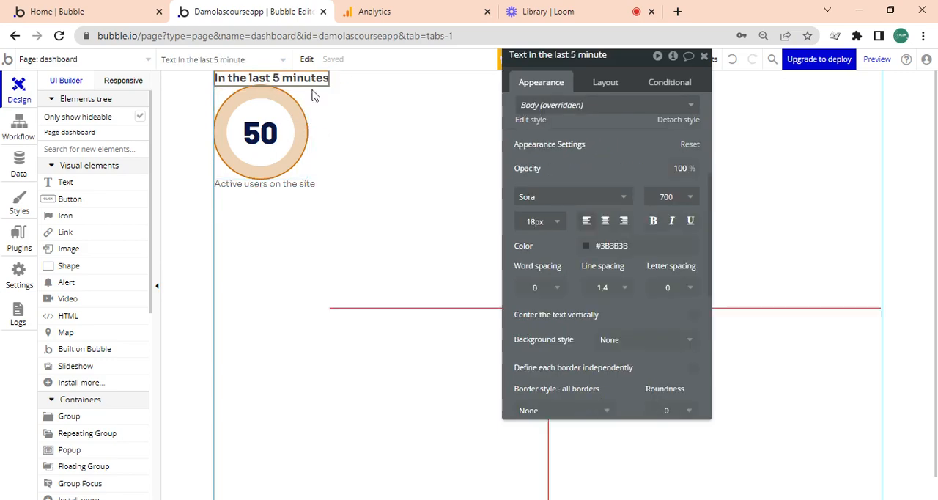
left_click(301, 99)
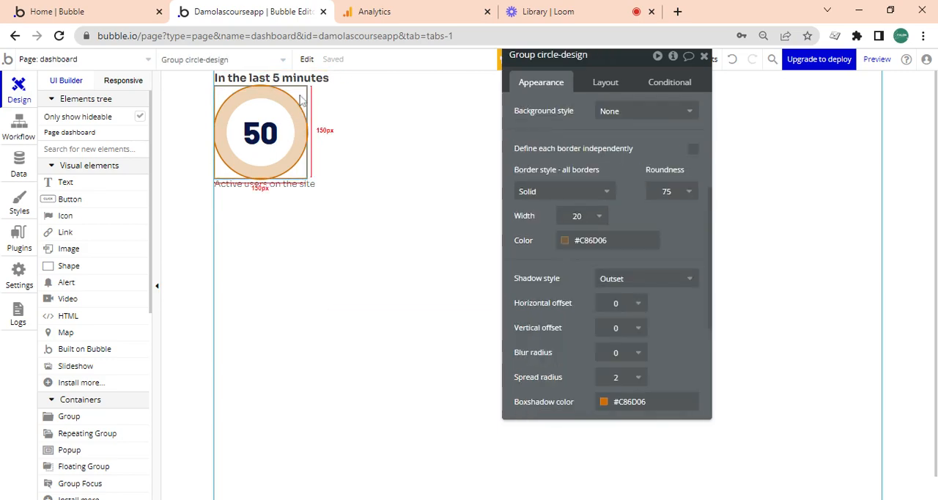
left_click(307, 174)
left_click(313, 183)
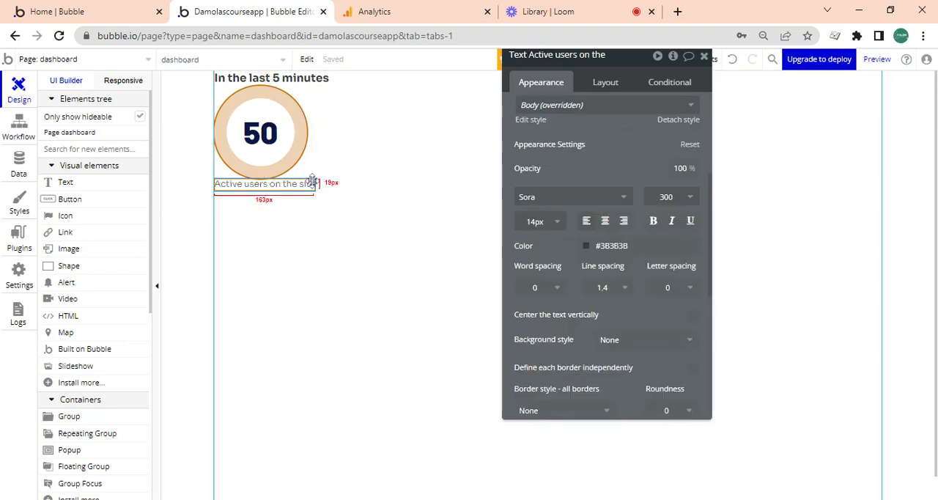
left_click(315, 81)
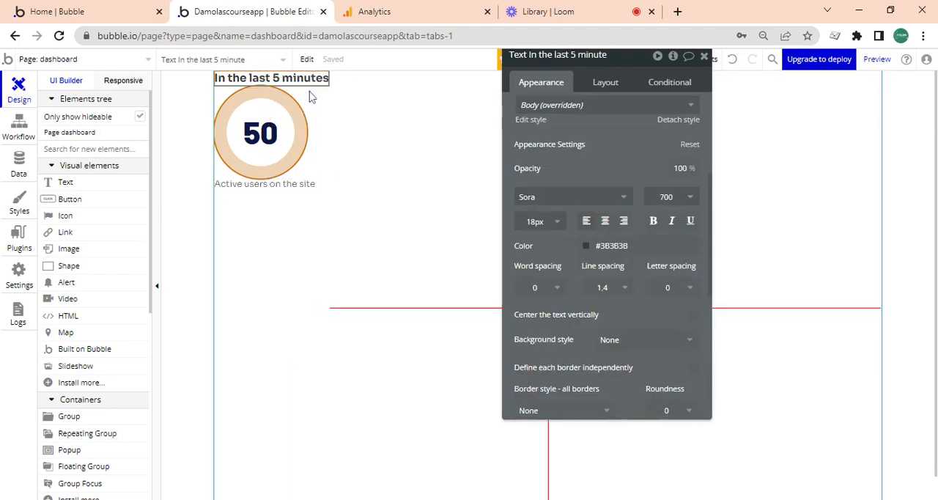
left_click(272, 126)
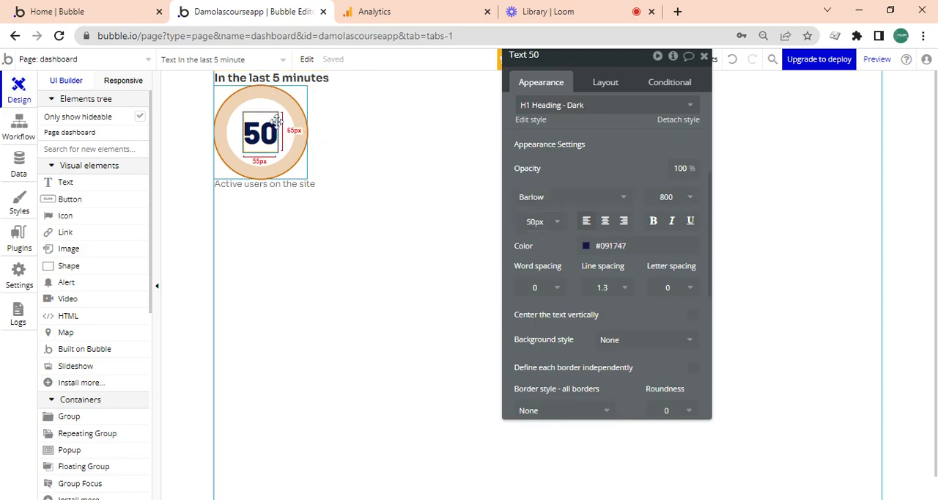
left_click(298, 121)
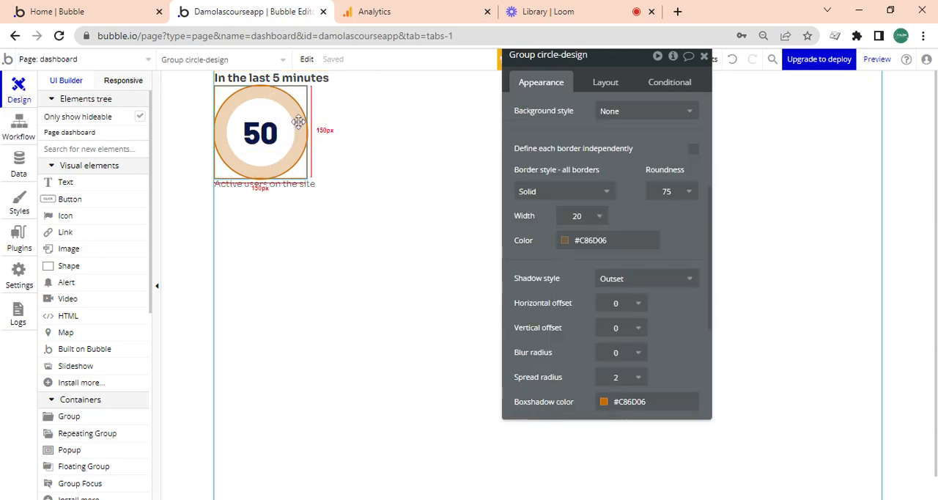
left_click(305, 77)
left_click(300, 180)
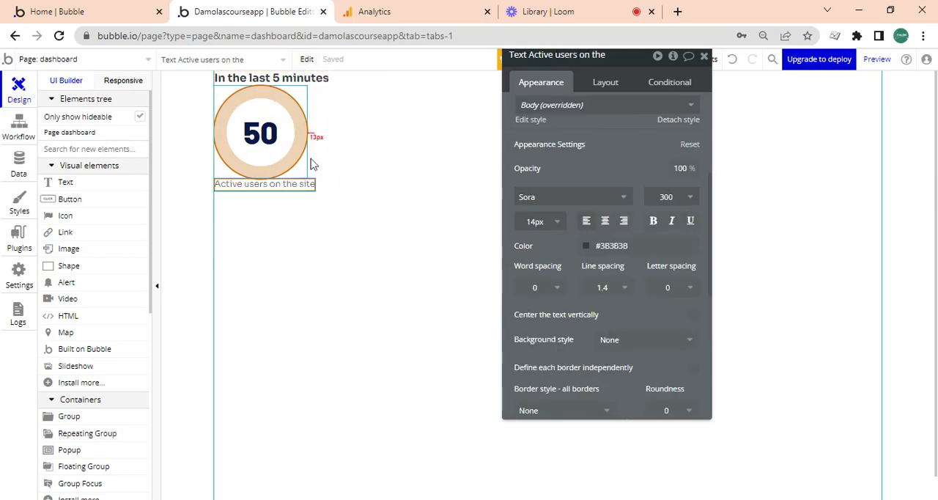
left_click(331, 120)
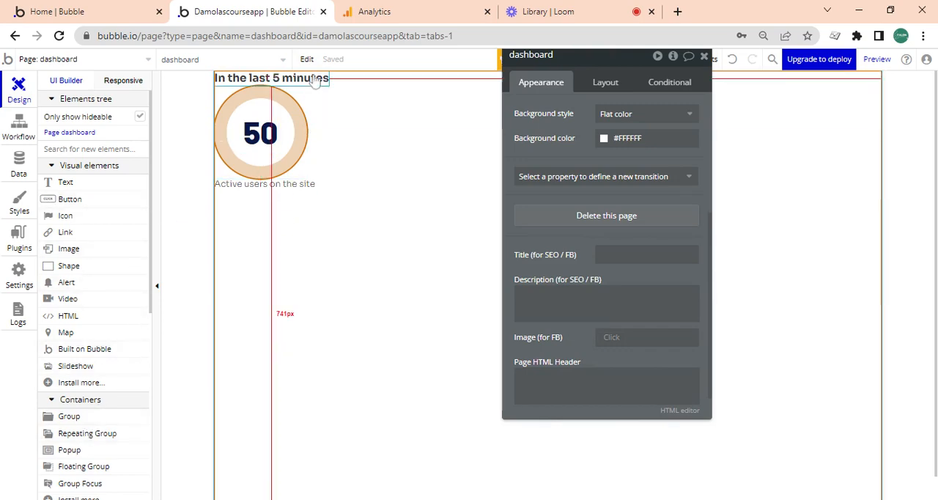
left_click(542, 11)
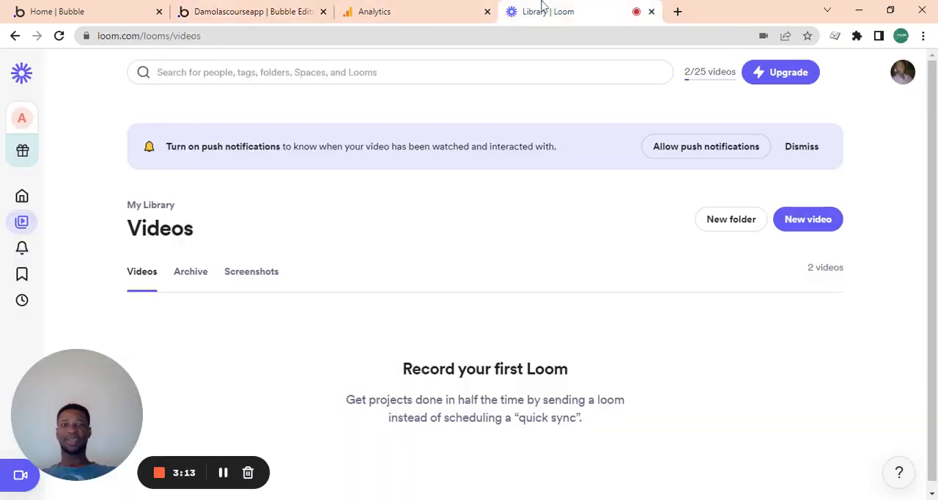
left_click(223, 472)
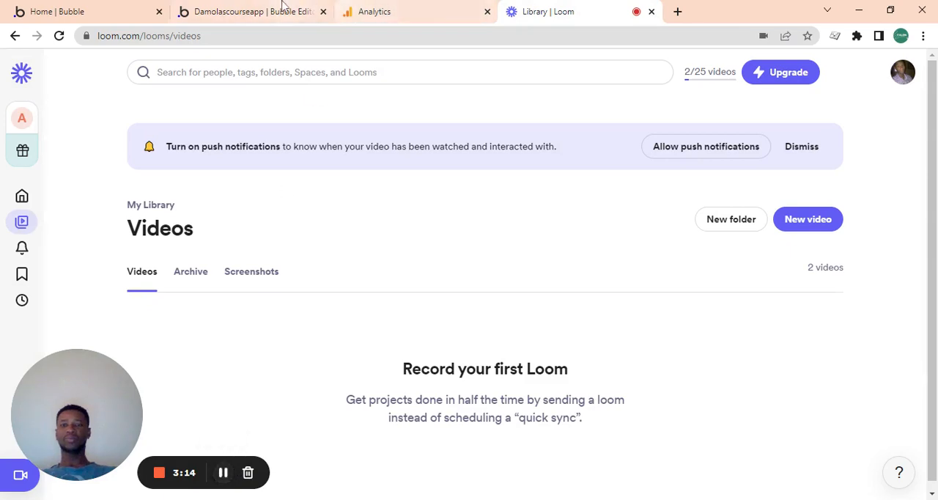
left_click(279, 11)
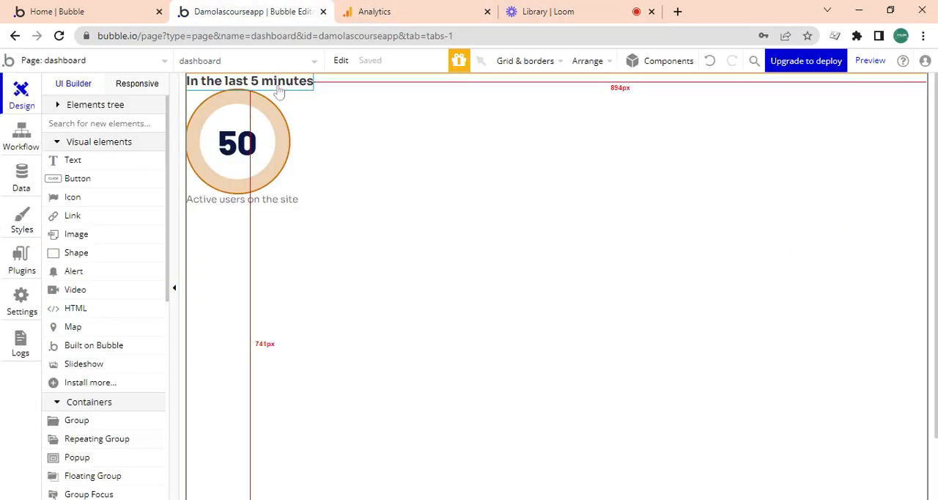
- Group the "In the last 5 minutes" heading, the circle-design group and the "Active users on the site" caption in a column container
left_click(280, 110)
left_click(281, 129)
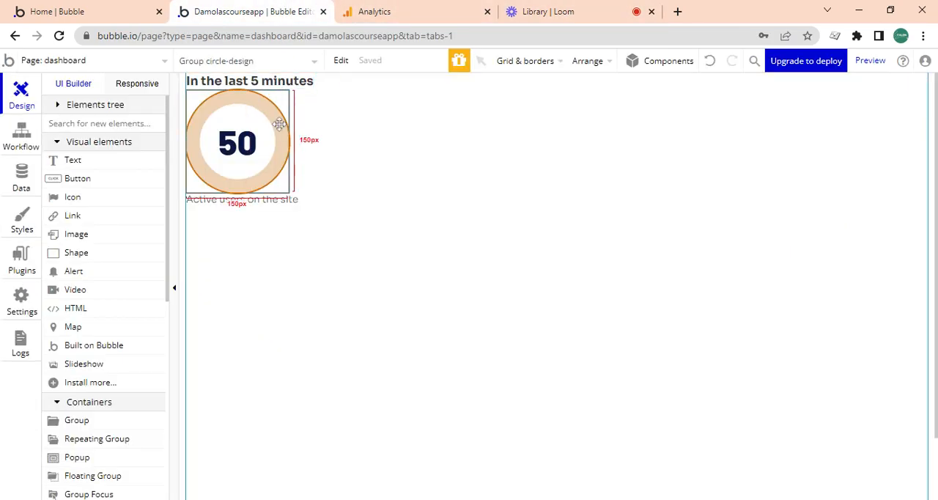
left_click(281, 89)
left_click(290, 202)
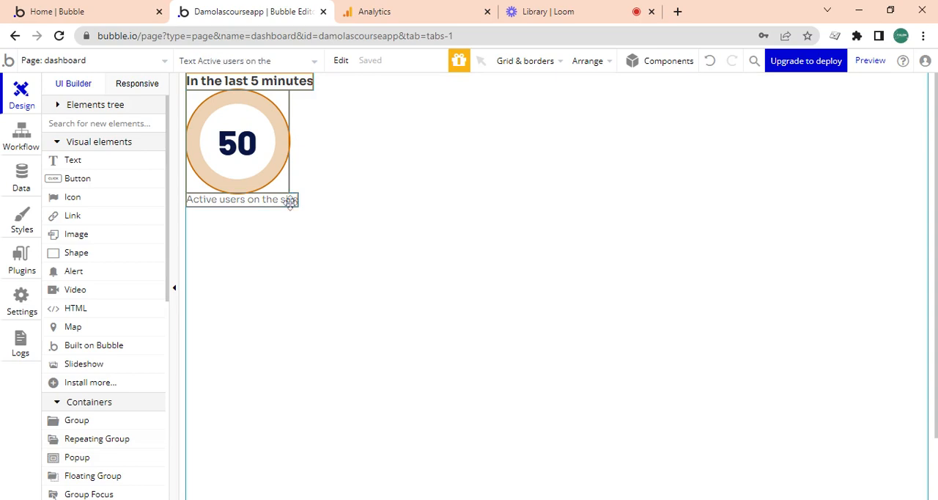
right_click(290, 202)
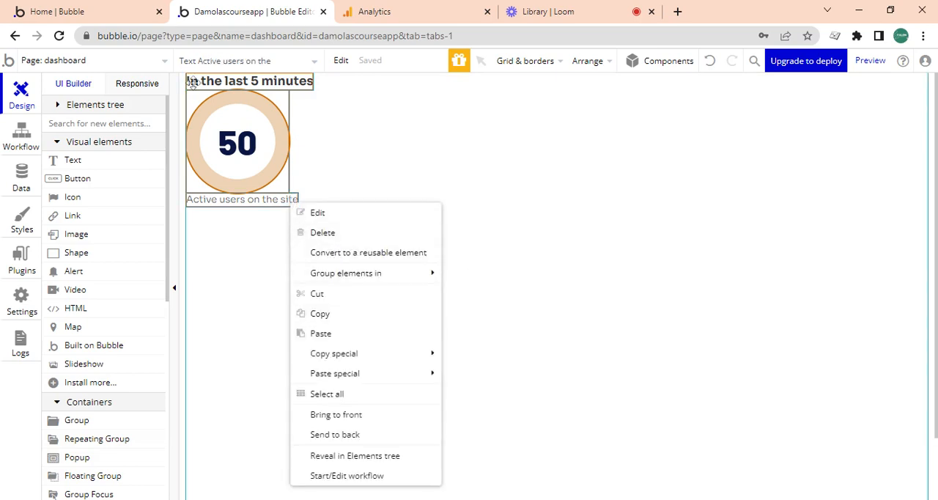
mouse_move(413, 274)
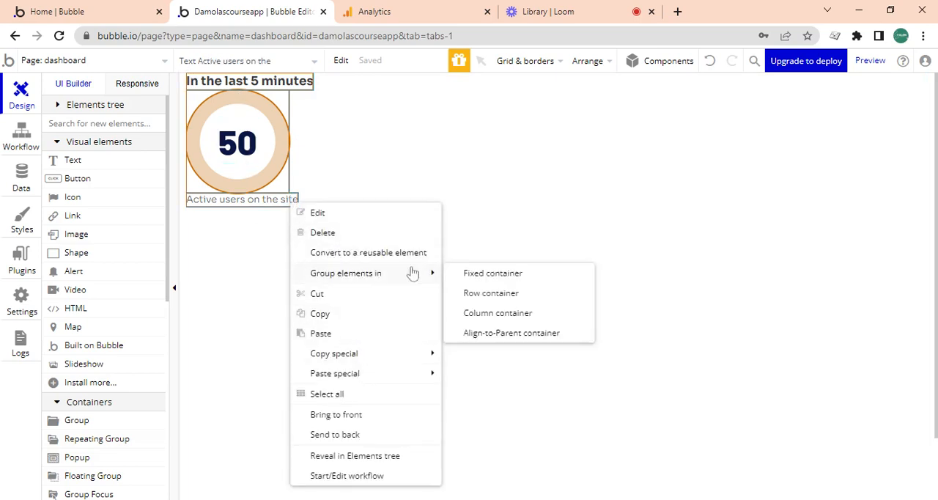
left_click(503, 312)
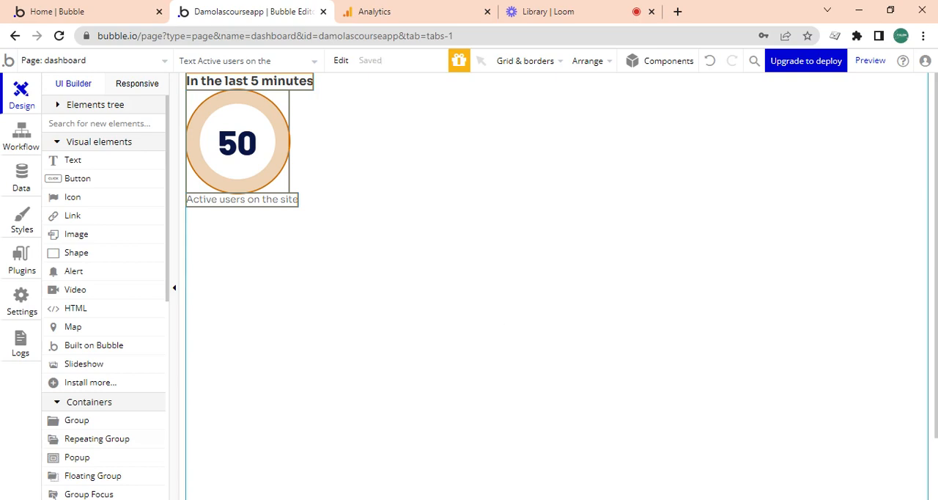
- Rename the new column group around the counter as "Group Overview"
left_click(321, 209)
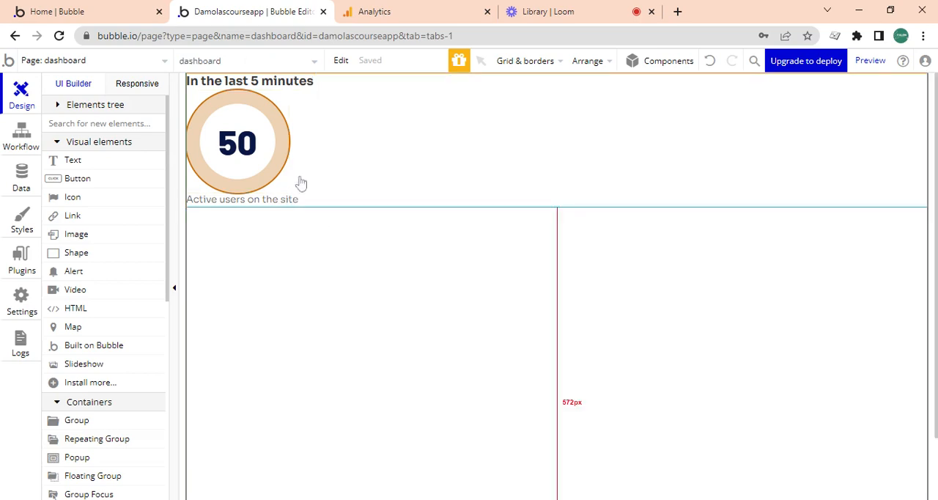
left_click(300, 196)
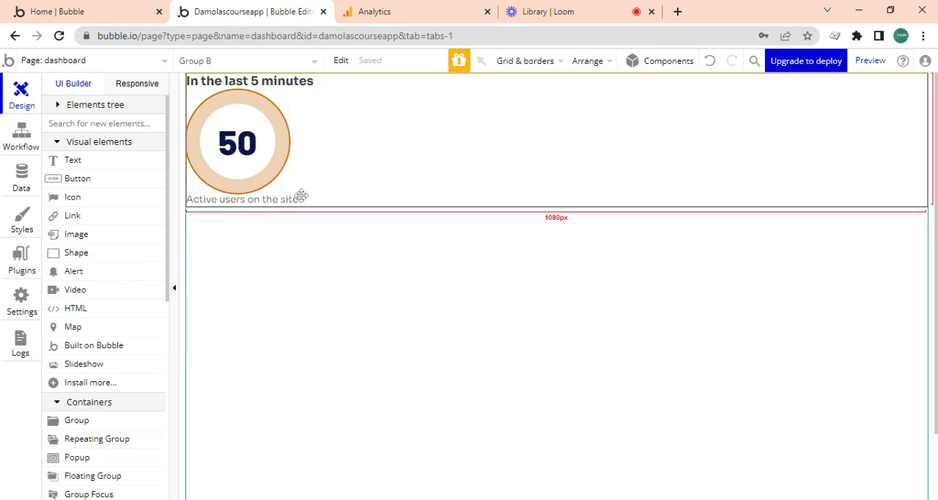
double_click(635, 143)
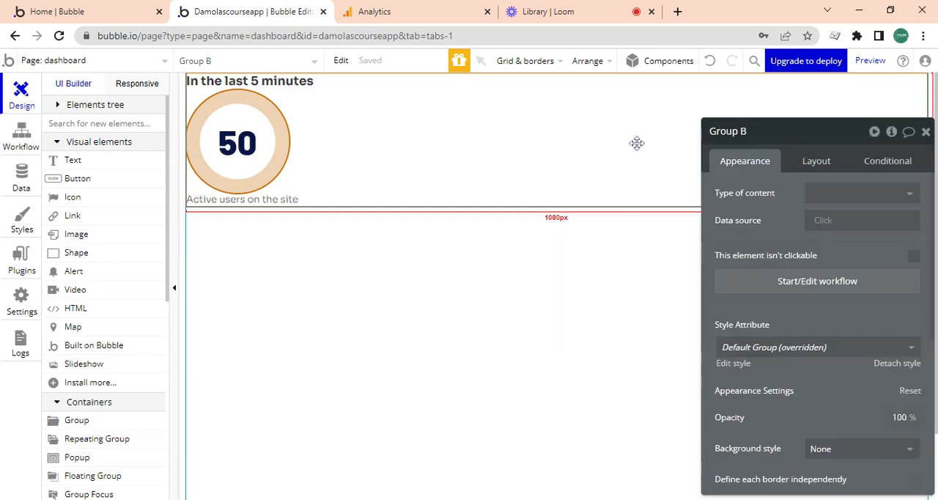
double_click(742, 130)
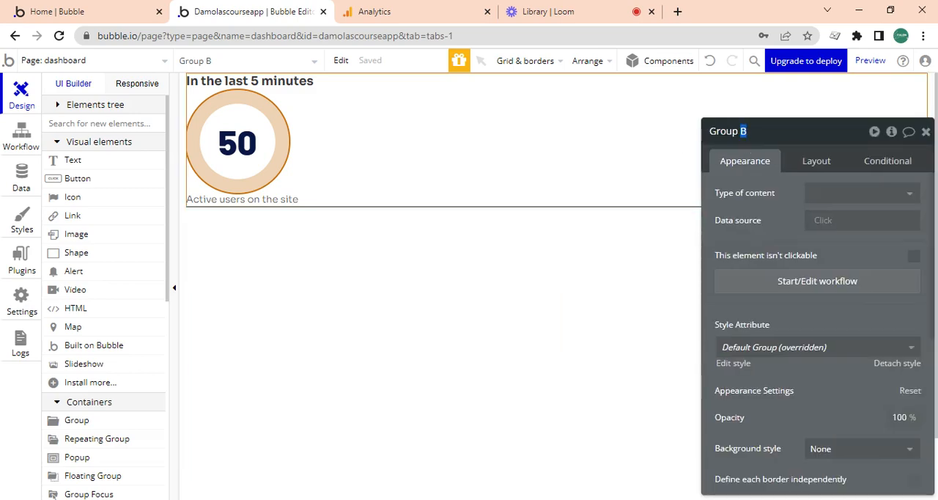
left_click(466, 6)
left_click(298, 7)
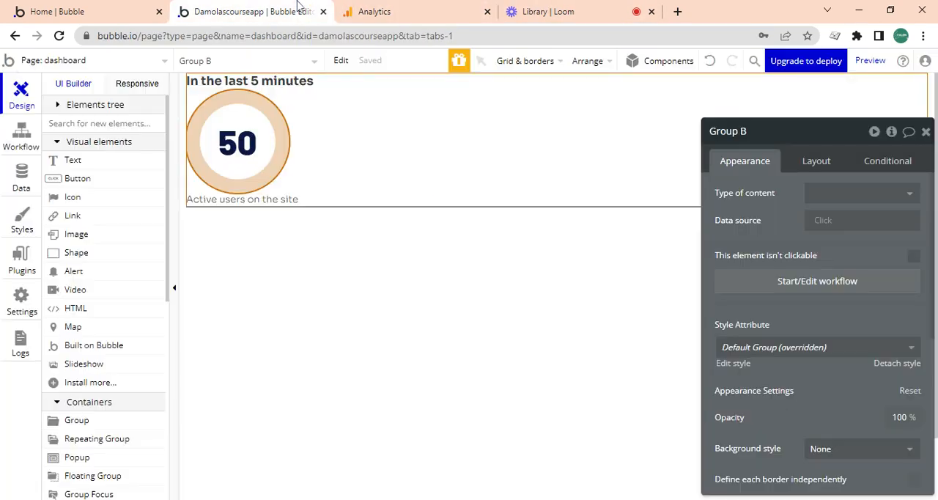
left_click(750, 145)
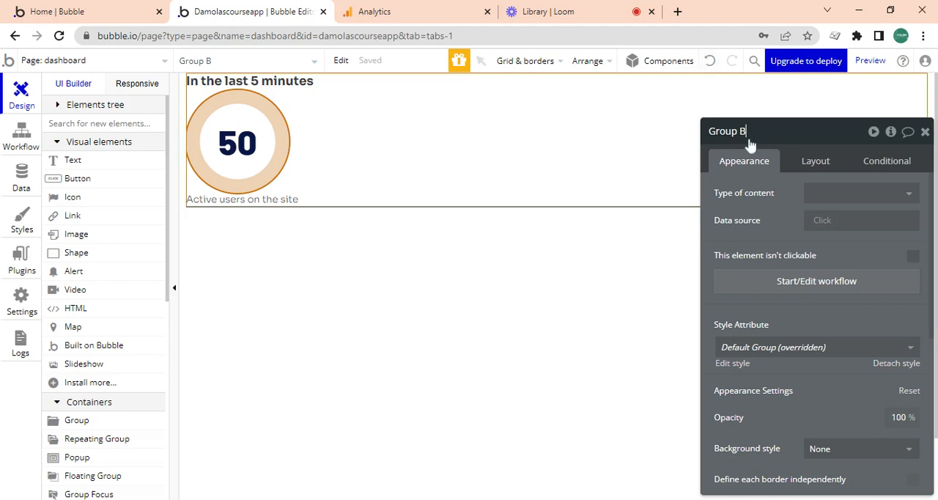
type("Overvuew")
- Apply a 20 px row gap between the Overview group's elements and center both its container alignment and its horizontal alignment
left_click_drag(770, 212, 651, 173)
left_click(707, 136)
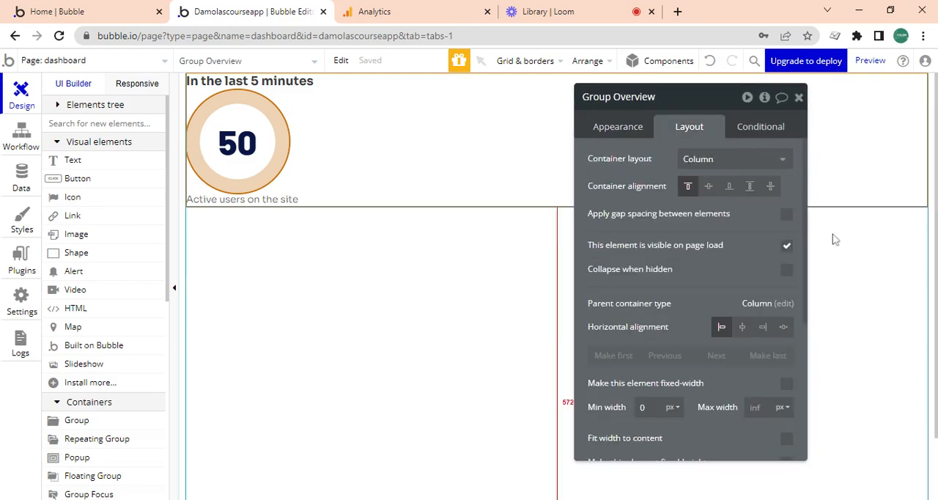
left_click(787, 214)
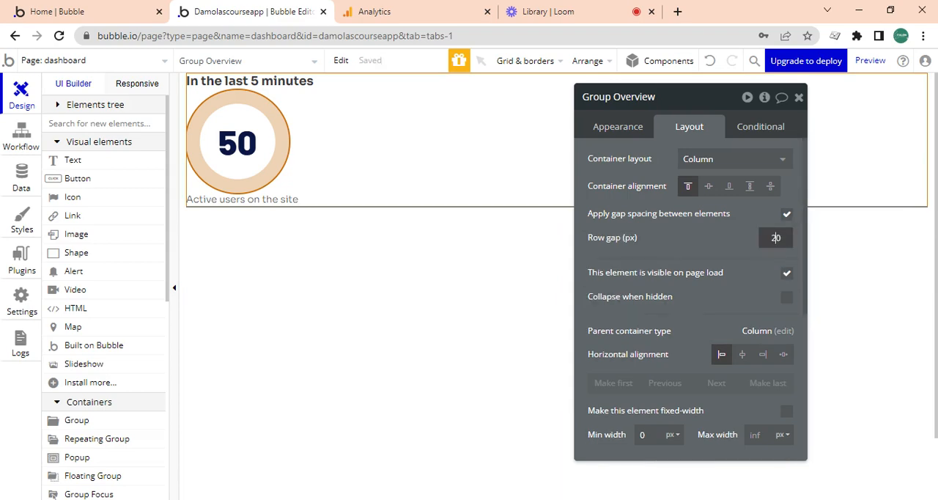
left_click(732, 261)
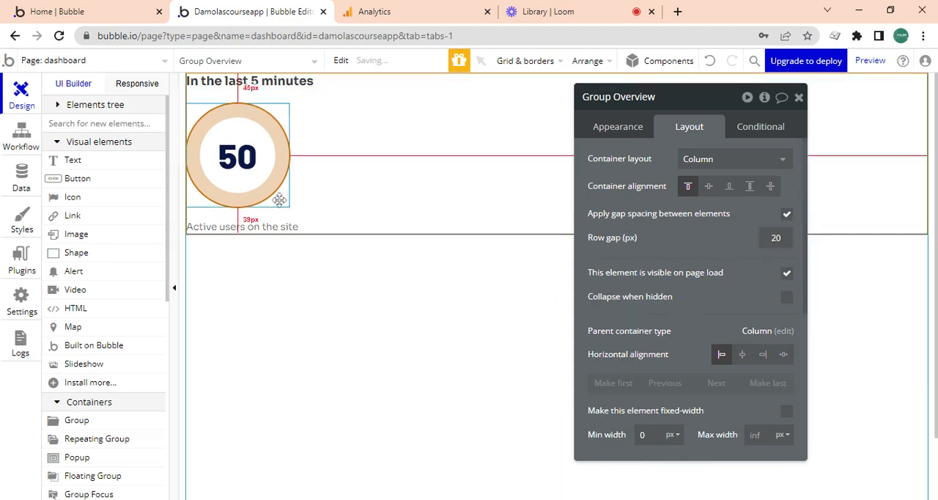
left_click(709, 187)
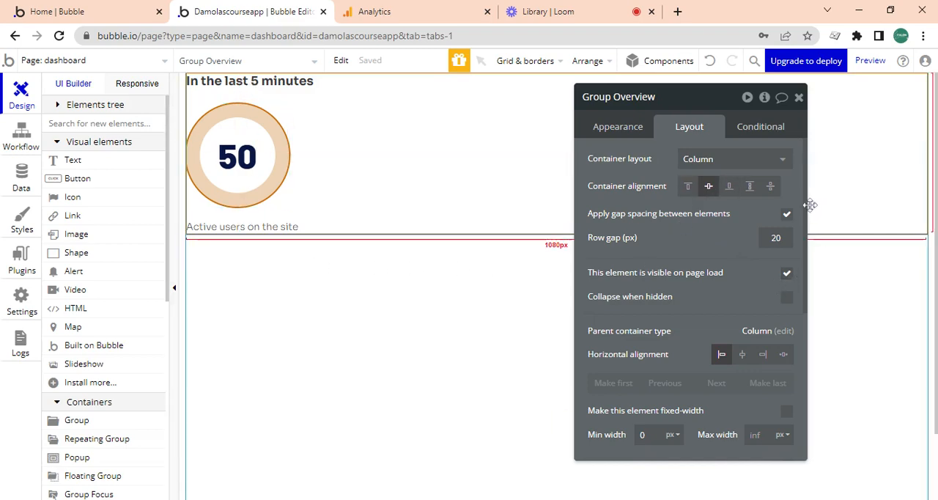
left_click(742, 354)
- Center the heading, the "Active users on the site" caption and the circle-design group horizontally within the Overview group
left_click(285, 168)
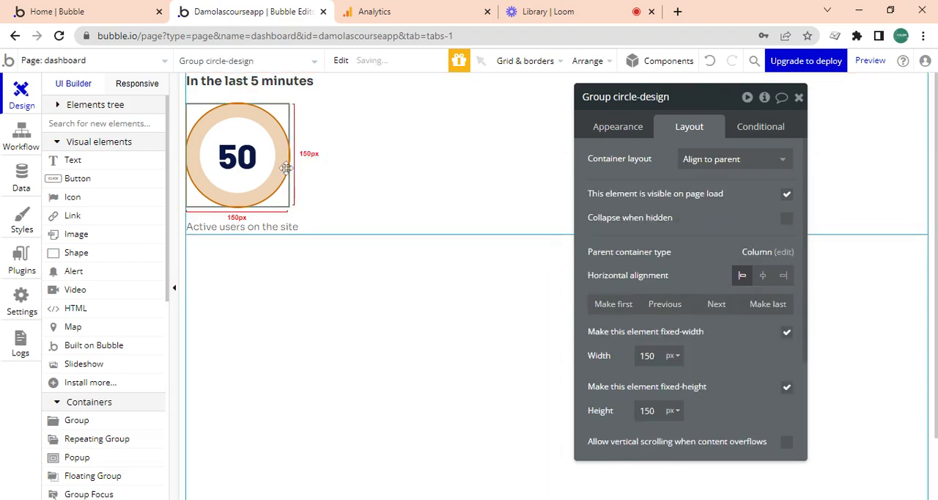
left_click(291, 87)
left_click(738, 236)
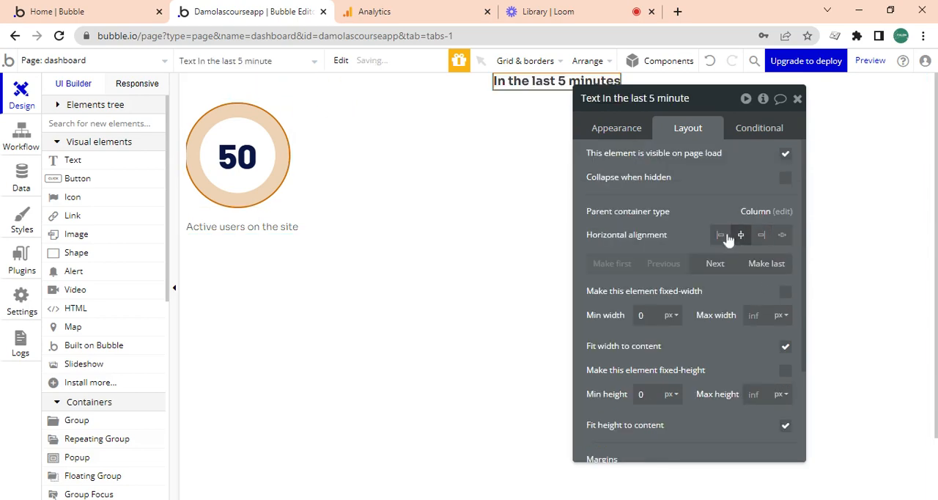
left_click(259, 226)
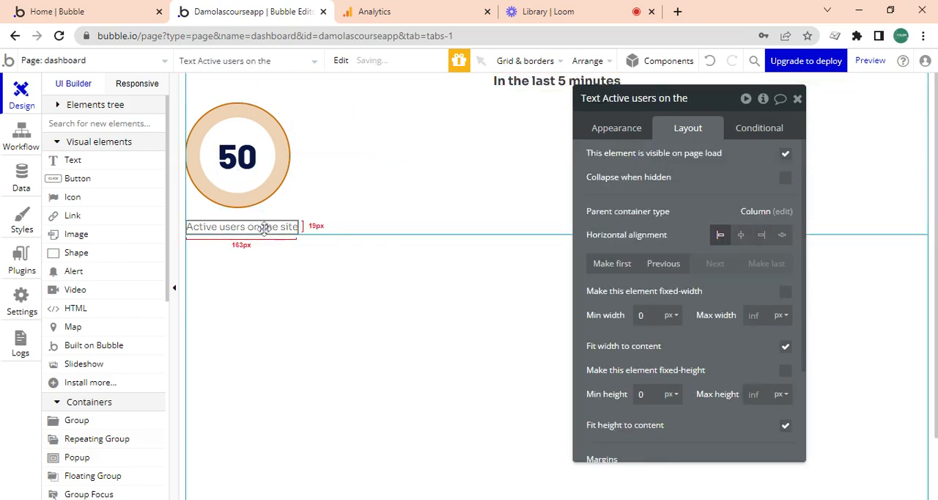
left_click(740, 235)
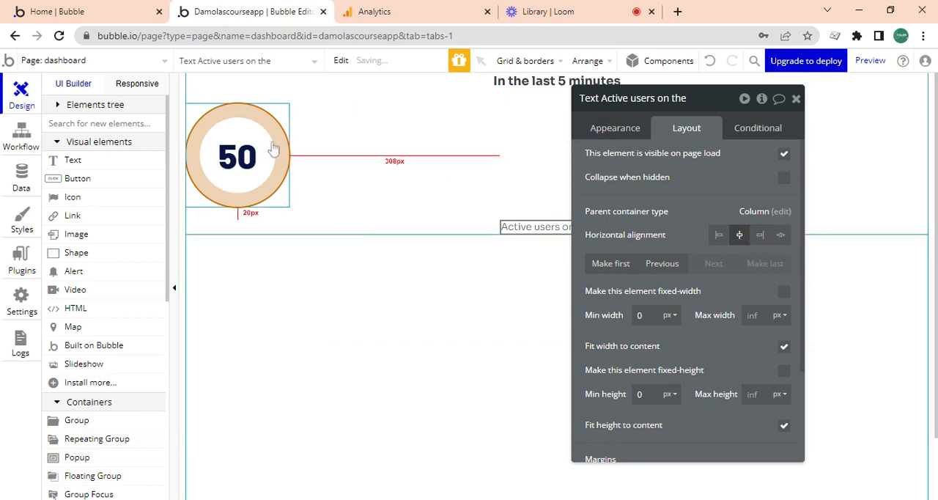
left_click(283, 194)
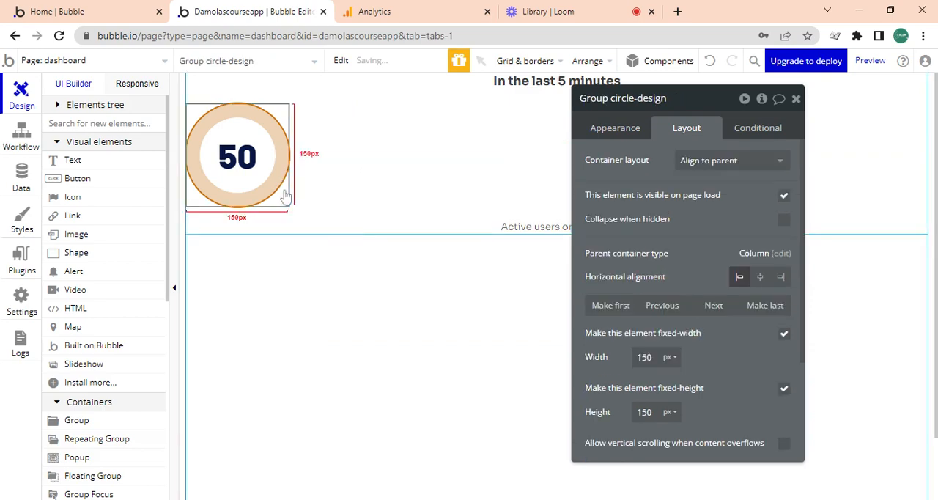
left_click(759, 277)
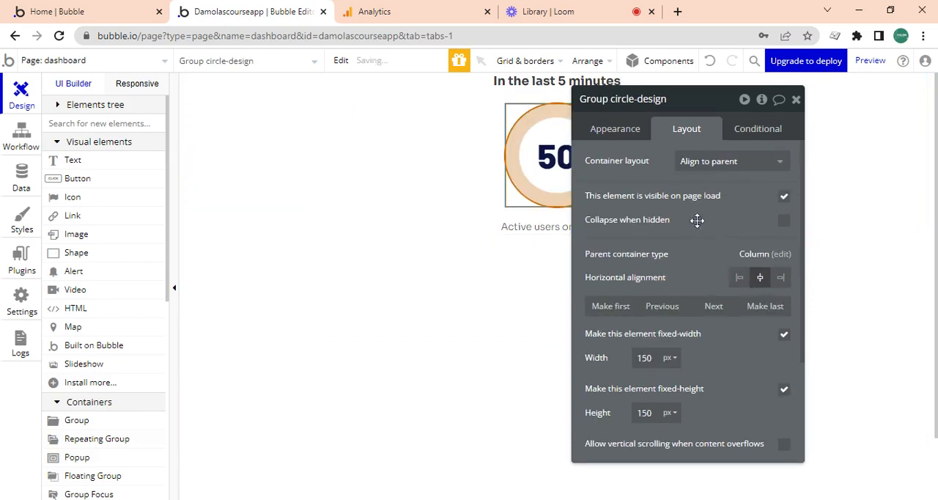
- Set the Overview group's padding to 20 px on all four sides
left_click_drag(697, 219, 125, 214)
left_click(372, 134)
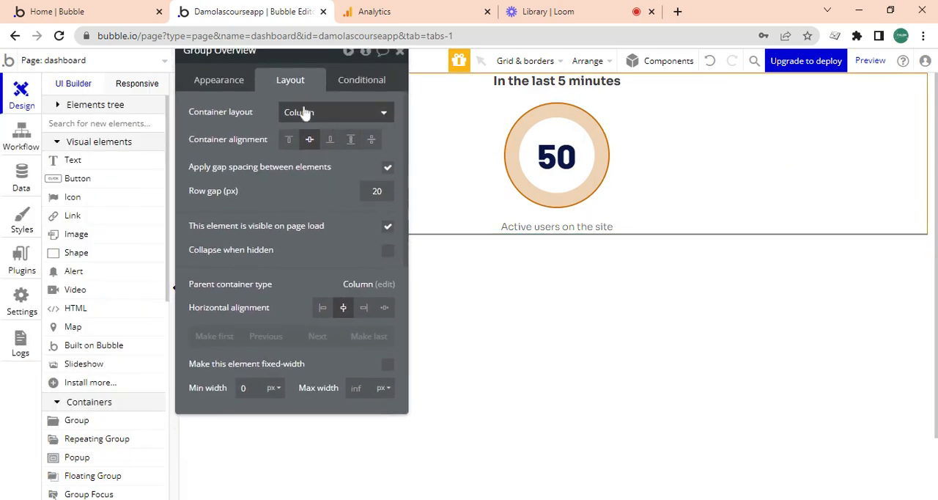
scroll(401, 247, "down", 2)
scroll(402, 249, "down", 1)
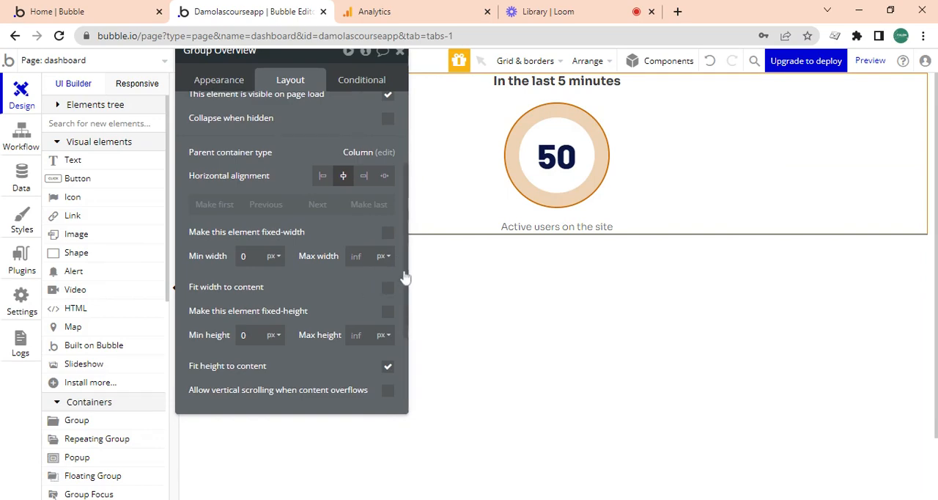
scroll(400, 285, "down", 4)
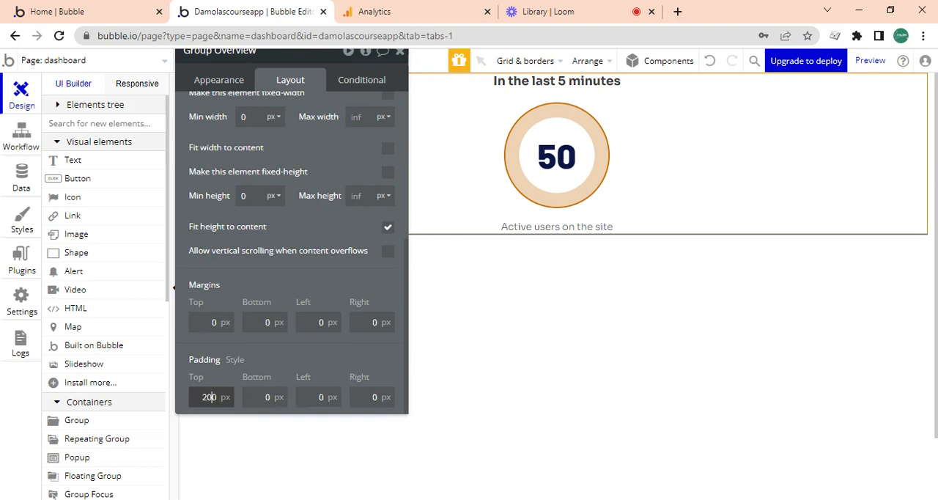
key("Tab")
type("2")
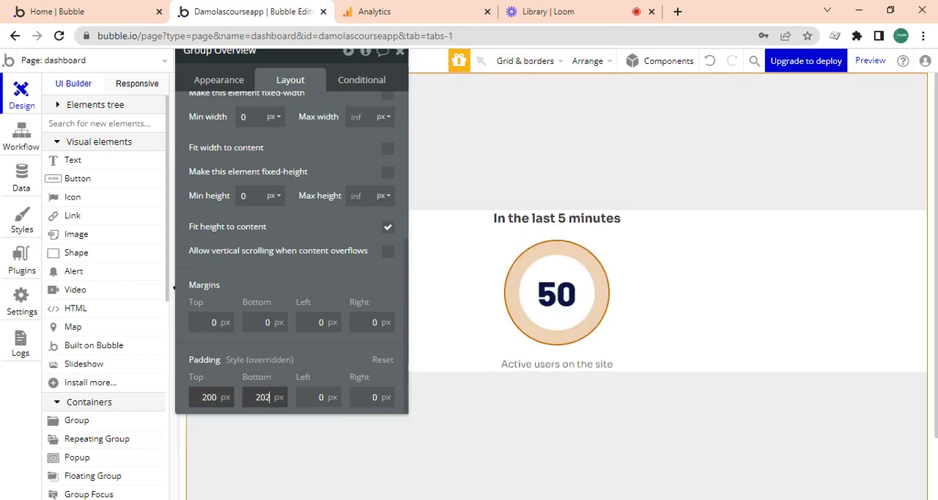
left_click(207, 397)
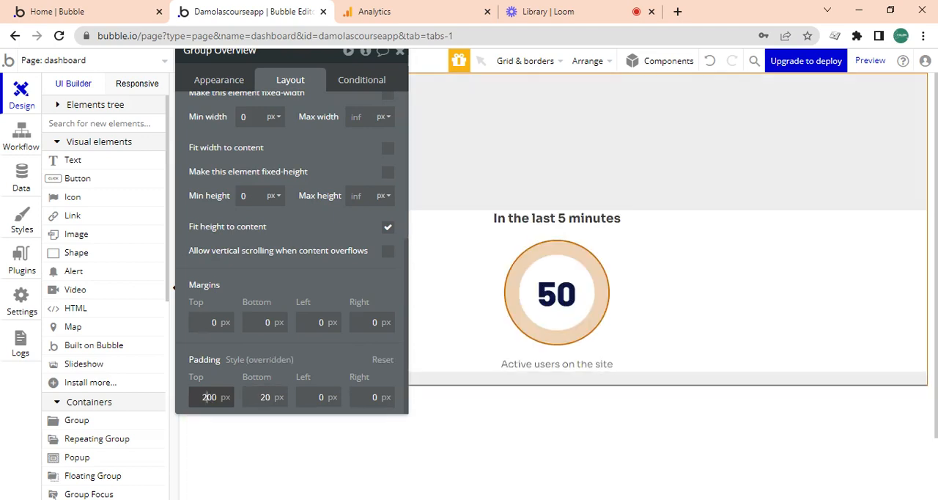
key("Tab")
key("Tab")
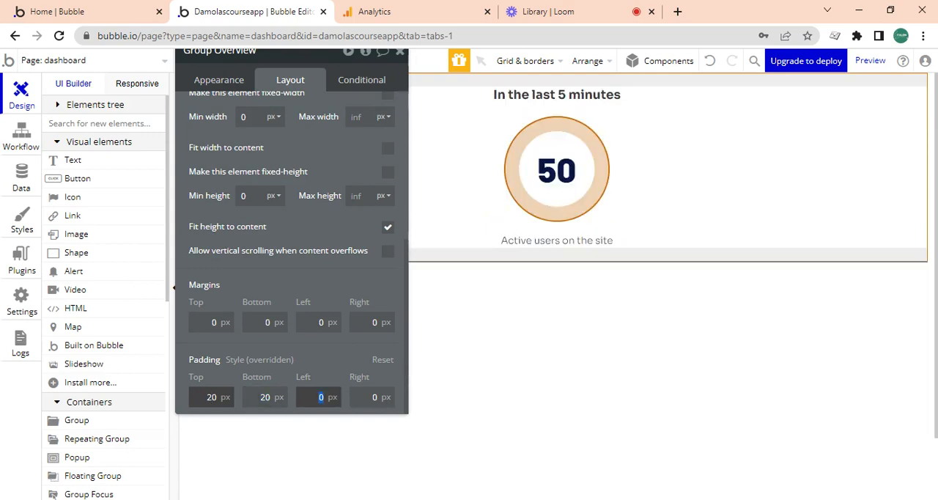
type("20")
key("Tab")
type("2")
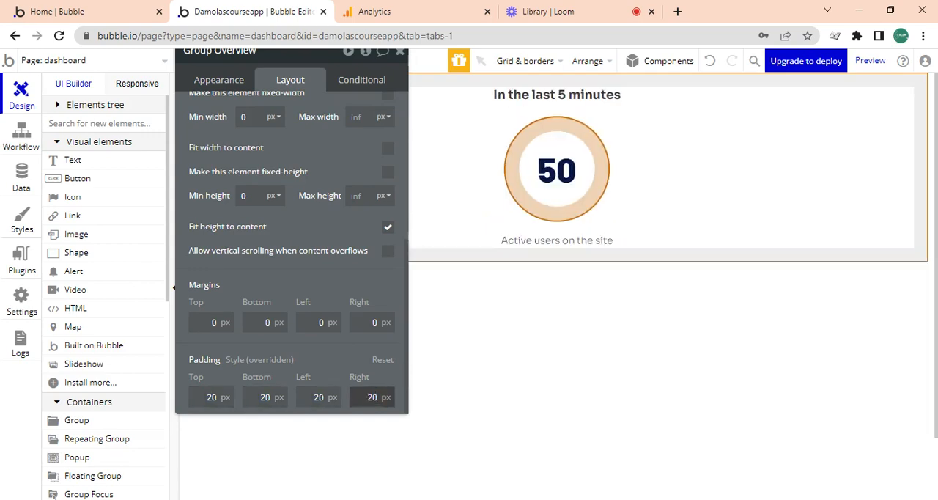
- Fit the Overview group's width to its content
left_click(387, 148)
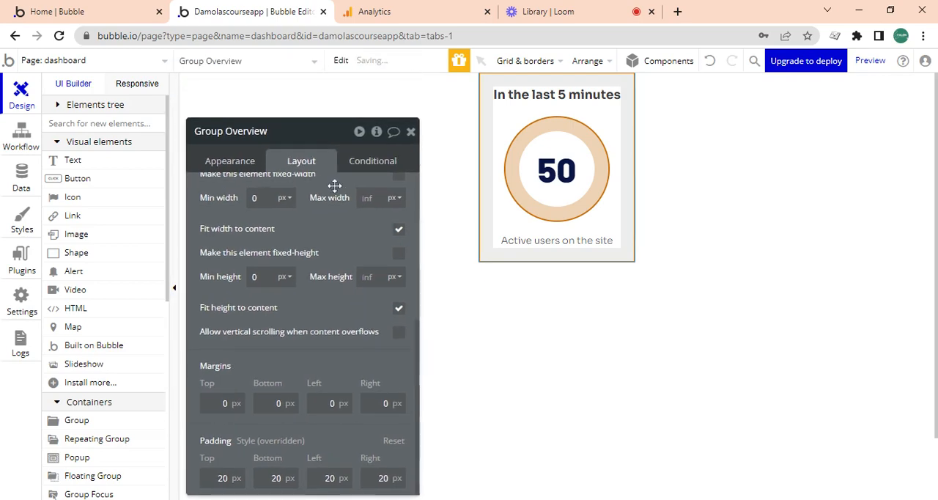
left_click(241, 162)
left_click(309, 164)
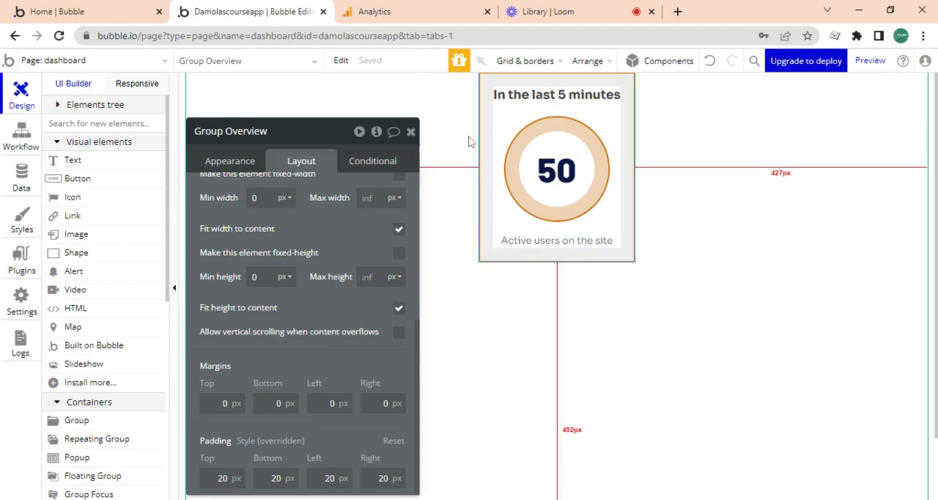
- Compare the Overview card with the Google Analytics realtime overview, and duplicate the Overview group on the dashboard page
left_click(411, 131)
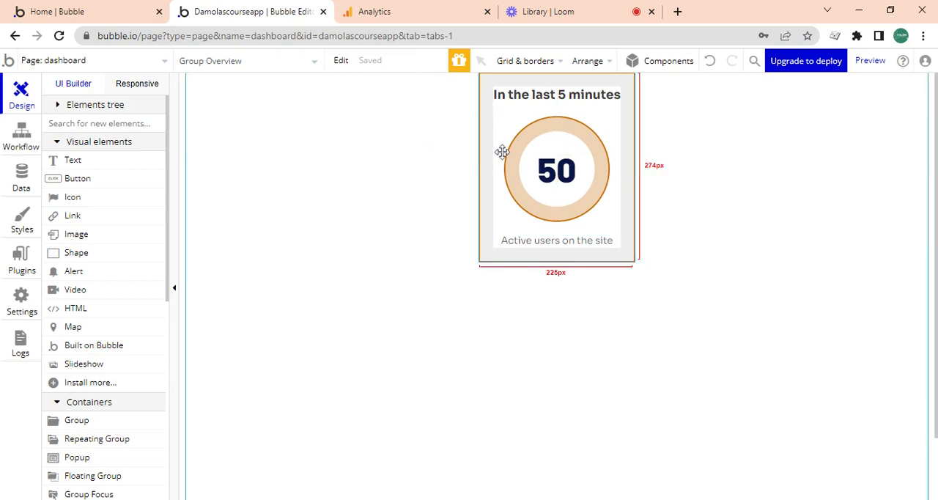
left_click(412, 9)
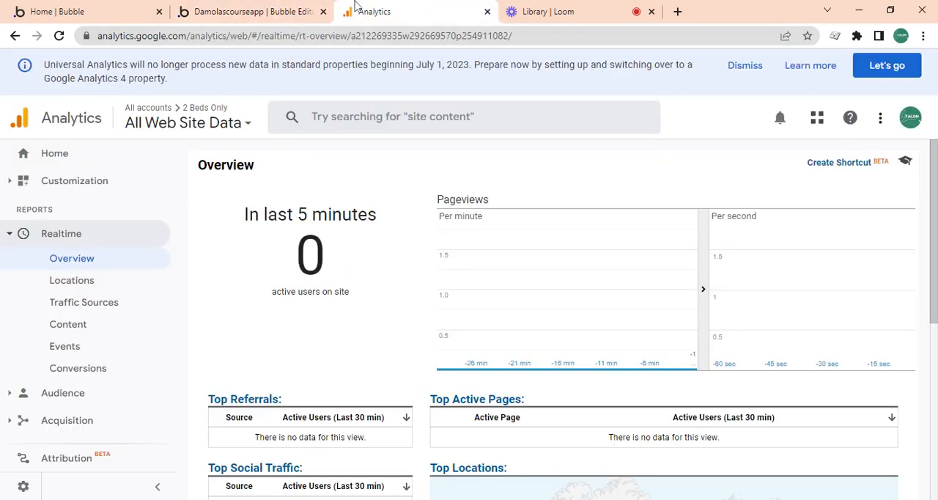
left_click(287, 8)
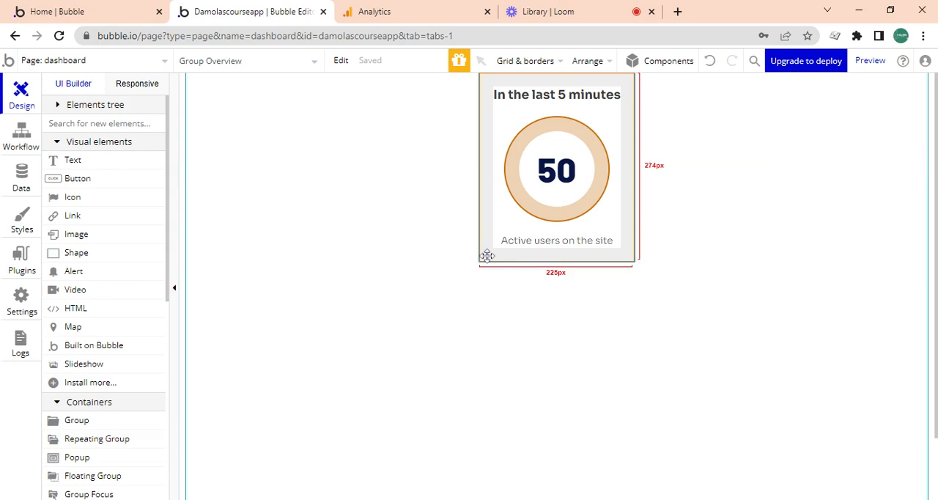
key("ctrl+c")
key("ctrl+v")
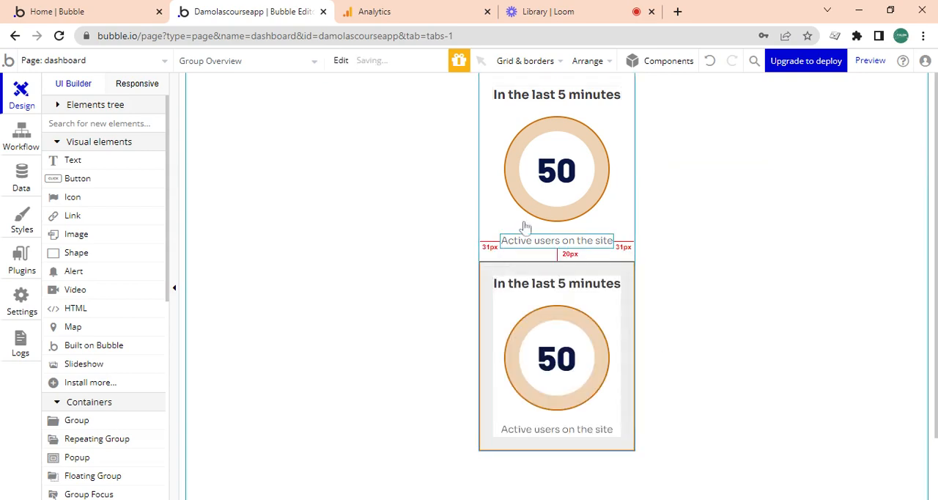
- Apply gap spacing between the dashboard page's elements with a 40 px row gap
left_click(435, 232)
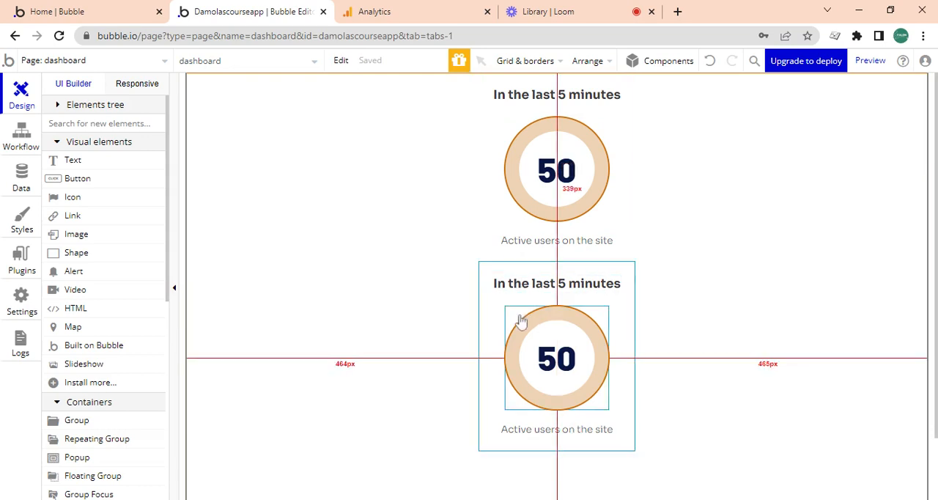
double_click(404, 279)
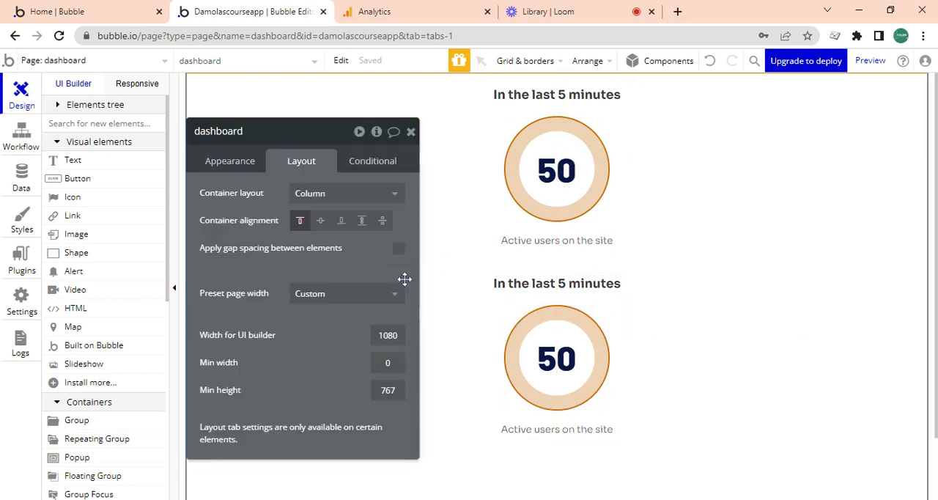
left_click(398, 248)
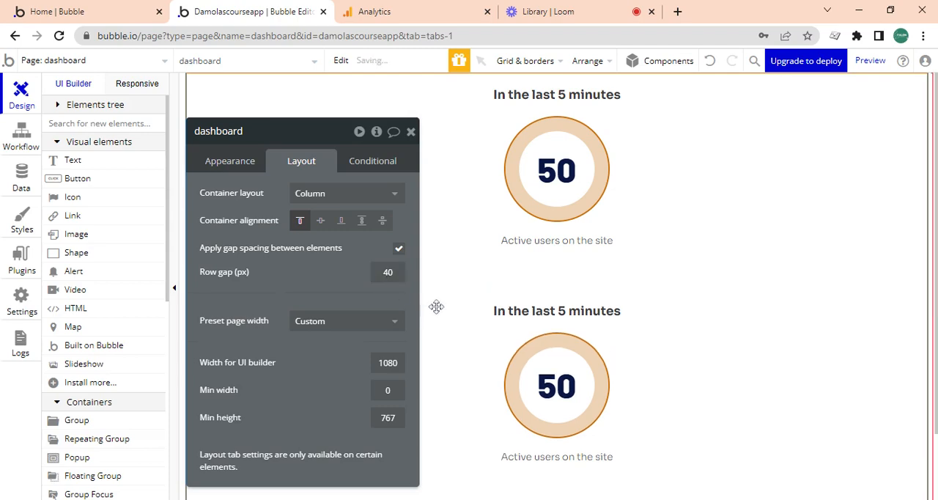
- Change the duplicated card's heading to "Pageviews"
double_click(498, 313)
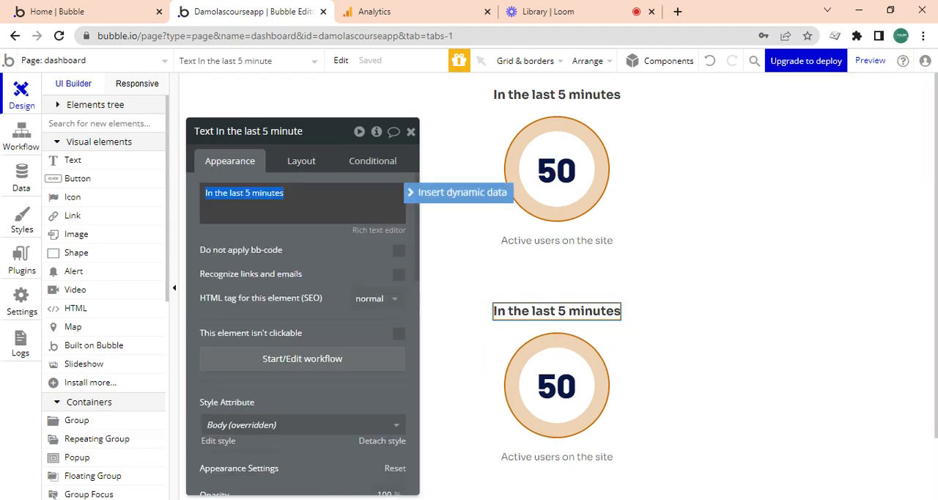
type("Pagev")
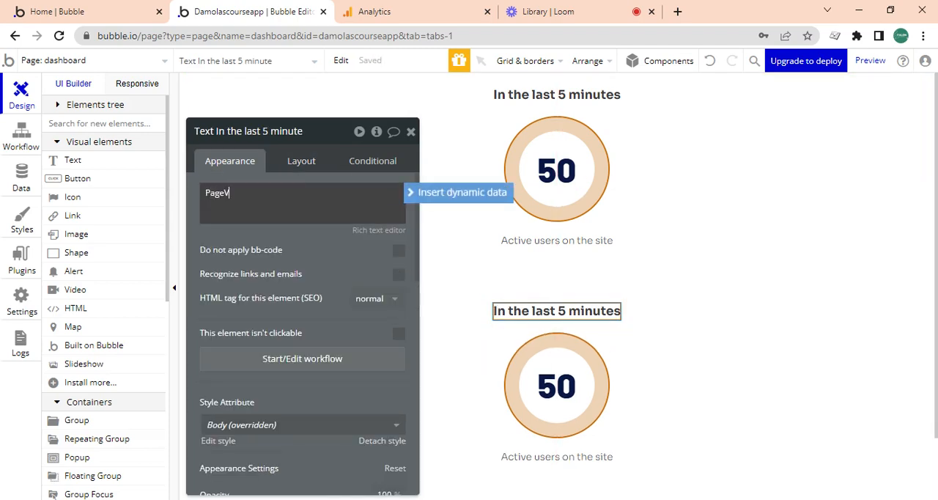
type("iews")
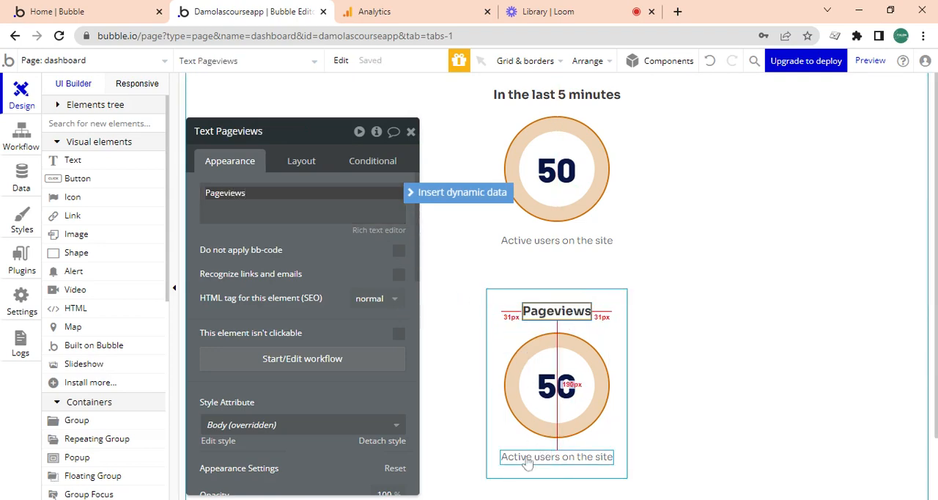
- Check the Google Analytics overview for further metrics and duplicate the Pageviews card group on the dashboard page
left_click(496, 407)
left_click(395, 11)
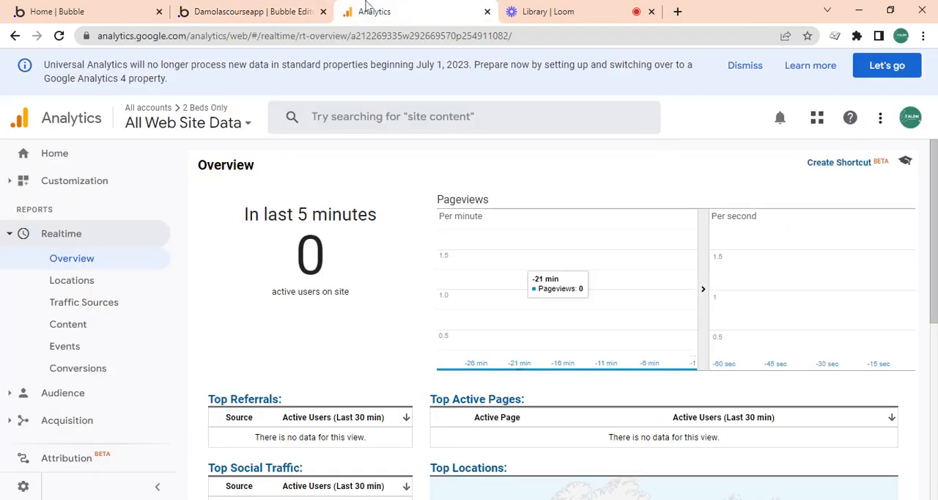
left_click(249, 11)
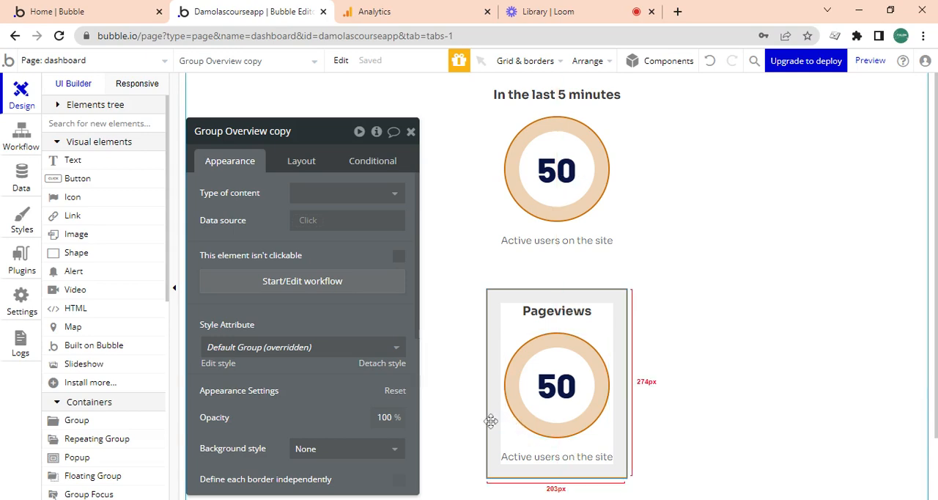
key("ctrl+c")
key("ctrl+v")
scroll(788, 354, "down", 3)
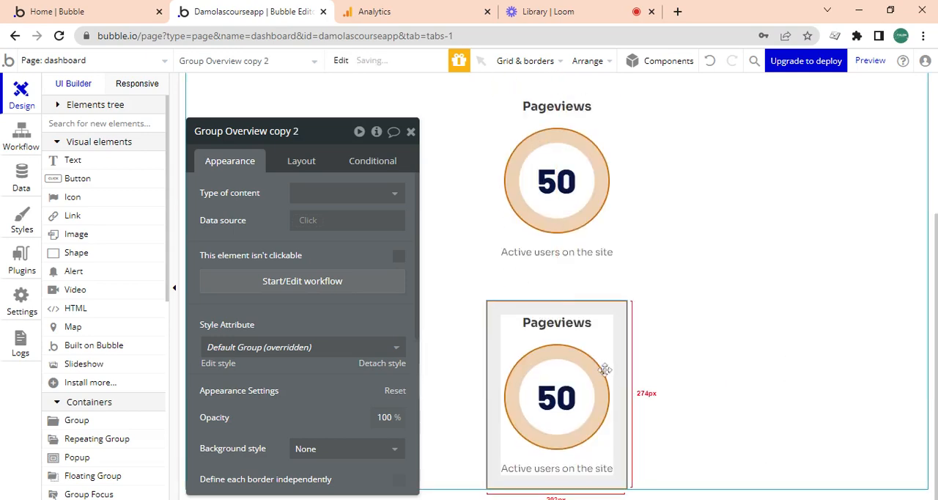
- Change the third card's heading to "Active Pages"
double_click(565, 323)
type("Ac")
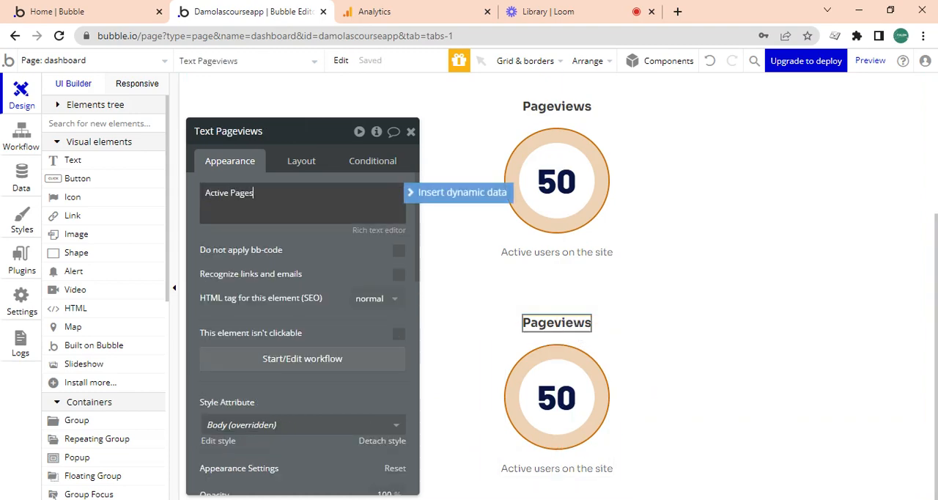
type("tive Pages")
left_click(664, 356)
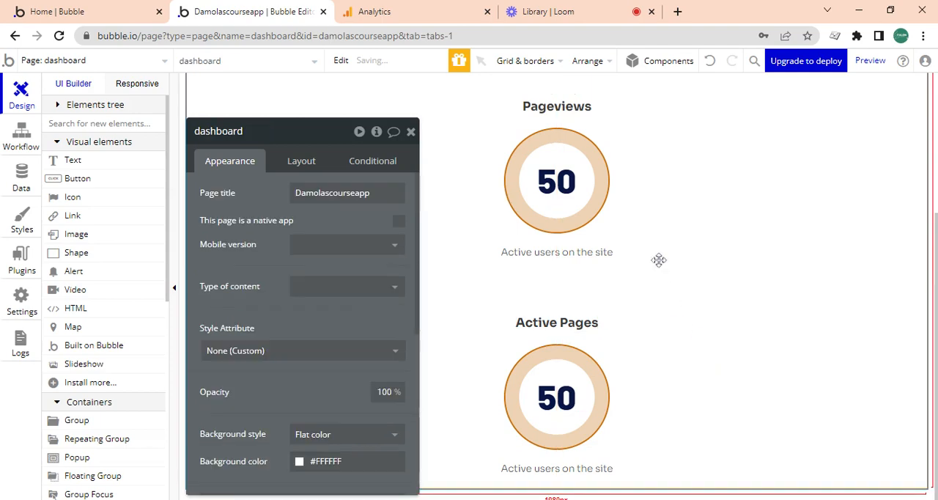
- Try to set the Pageviews number to 14 and the Active Pages number to 25, and undo the number change
double_click(556, 181)
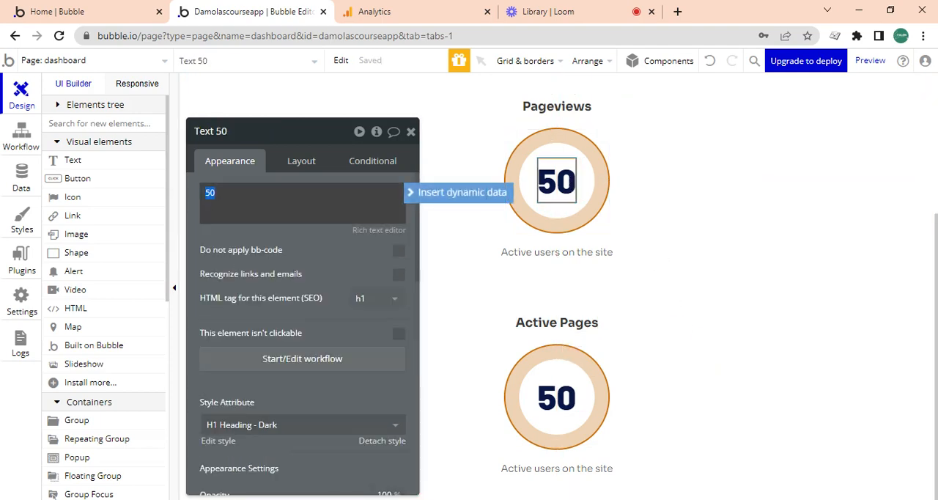
double_click(542, 398)
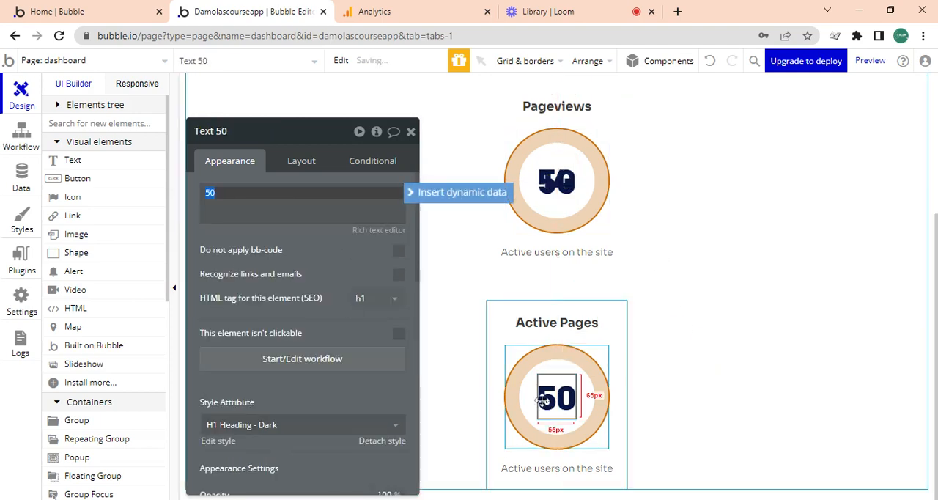
type("25")
left_click(693, 386)
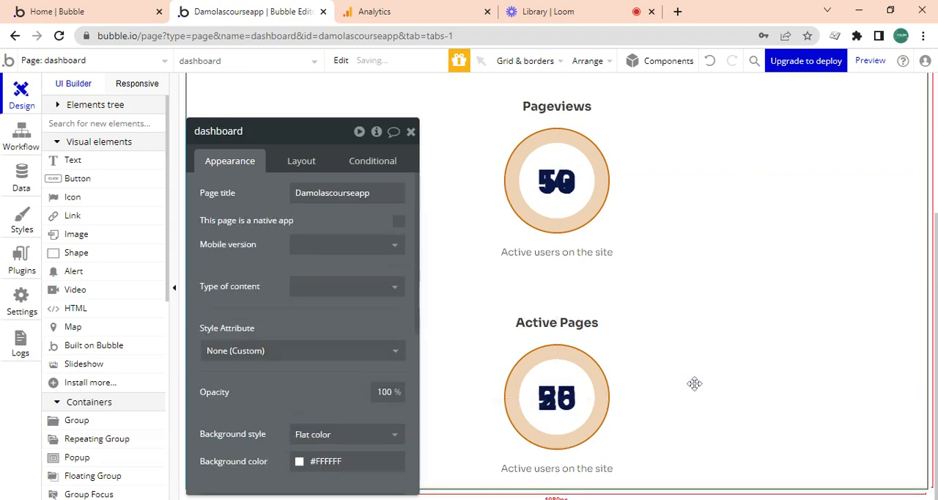
left_click(547, 402)
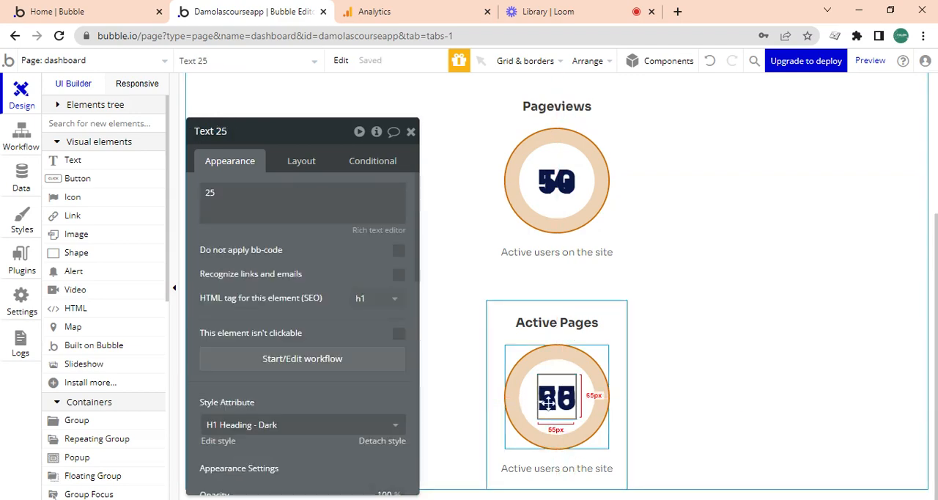
key("ctrl+z")
- Set the number in the Active Pages circle to 25 and the number in the Pageviews circle to 14
double_click(551, 407)
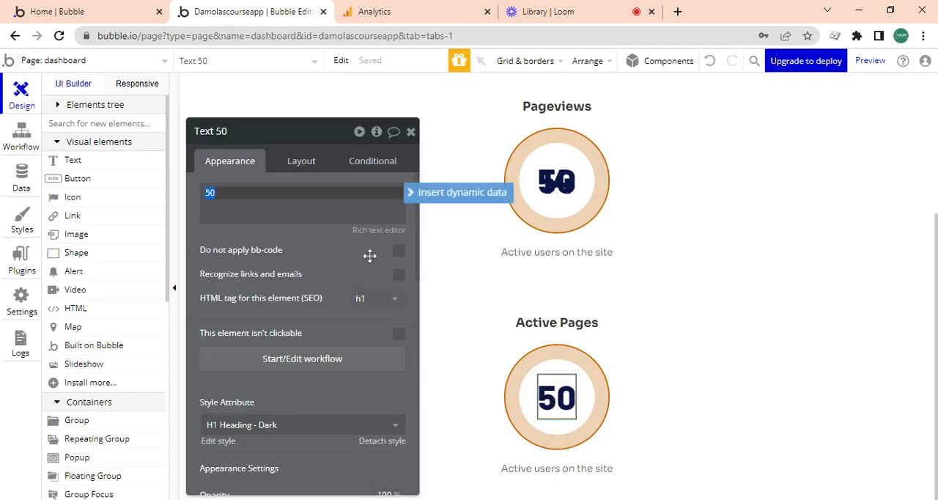
left_click(353, 264)
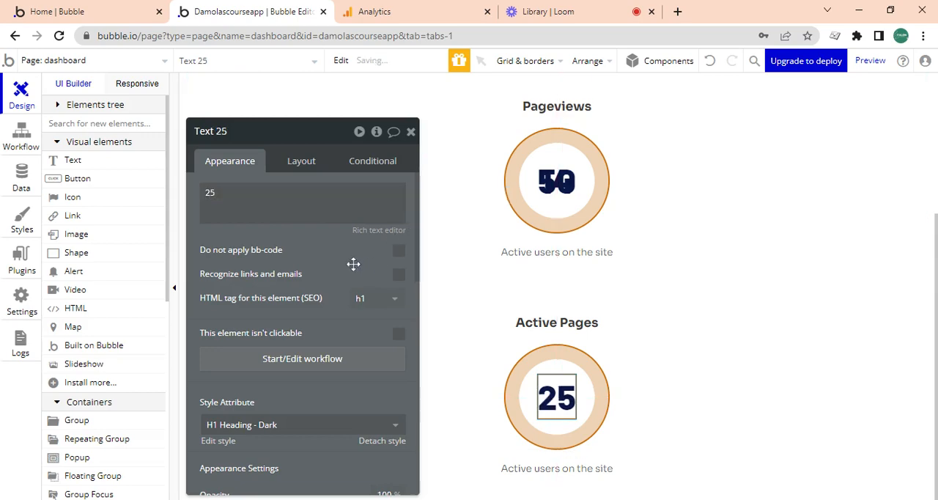
left_click(565, 185)
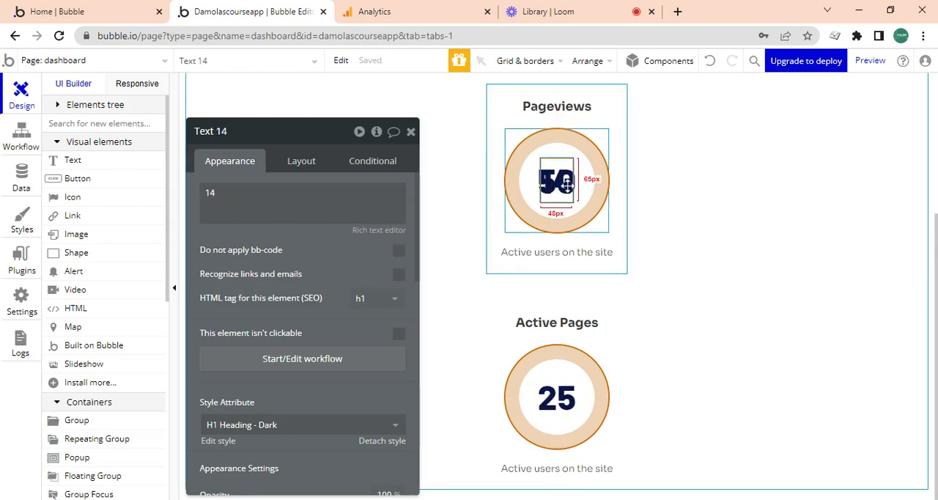
double_click(566, 185)
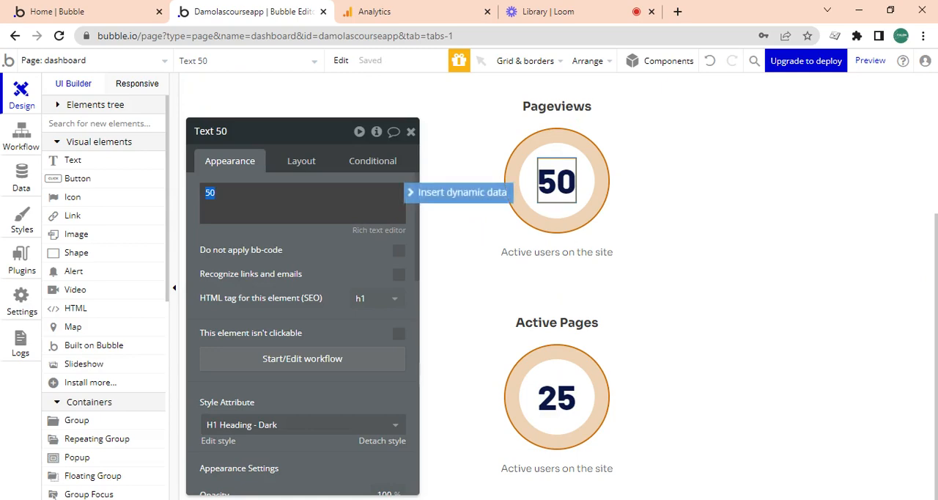
type("14")
left_click(708, 198)
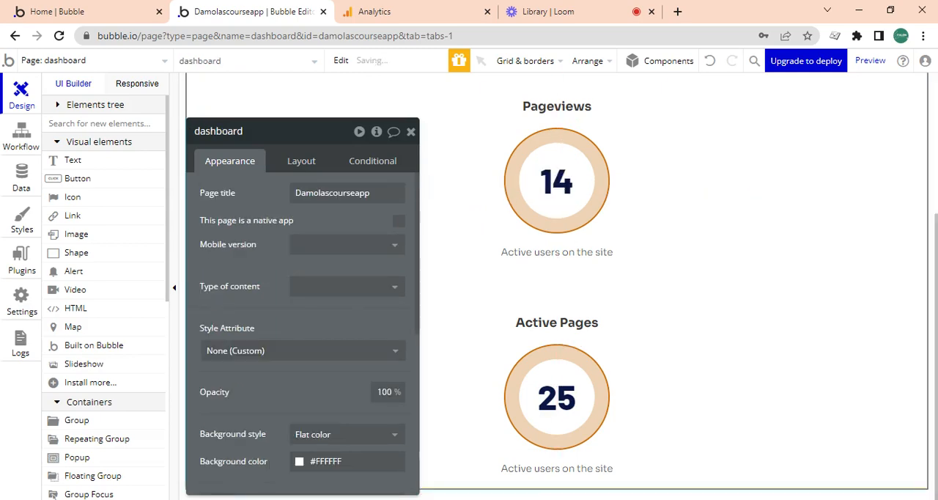
- Group the three analytics cards together in a row container
scroll(935, 132, "up", 2)
scroll(924, 133, "down", 3)
scroll(924, 133, "up", 2)
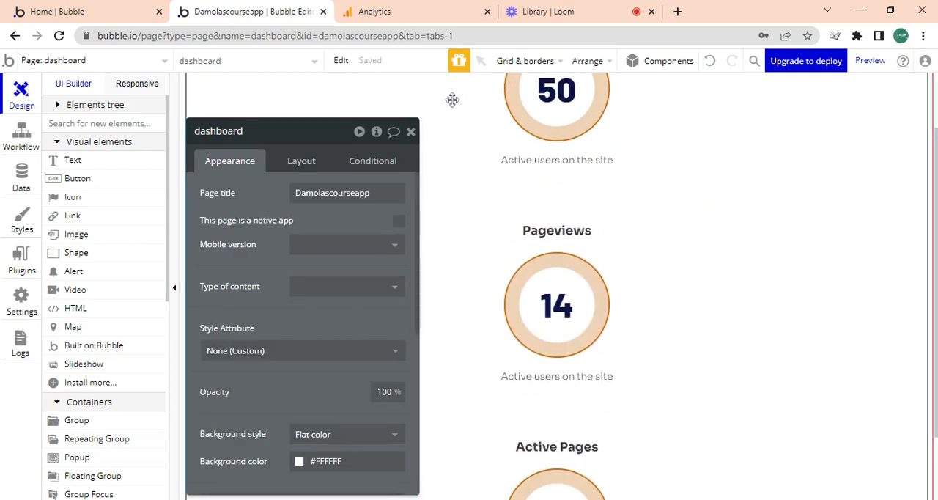
left_click(609, 329)
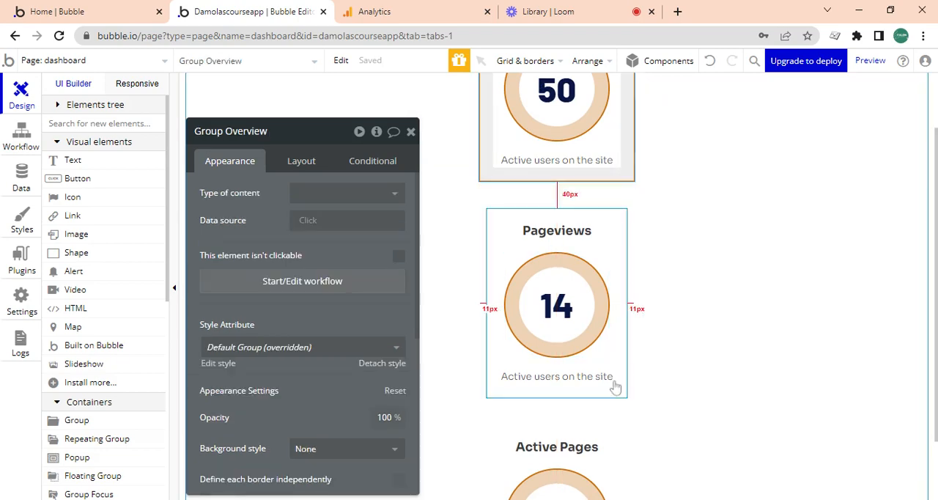
left_click(617, 180)
scroll(672, 425, "down", 2)
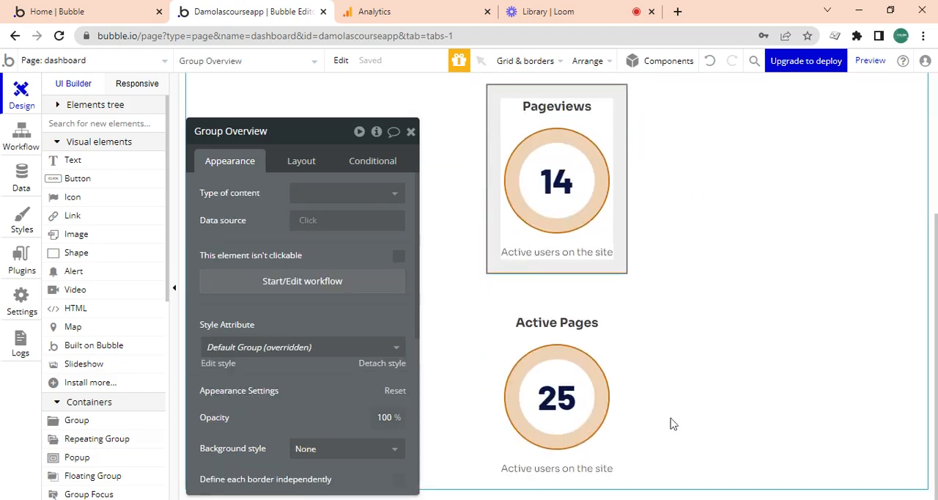
left_click(622, 462)
right_click(622, 460)
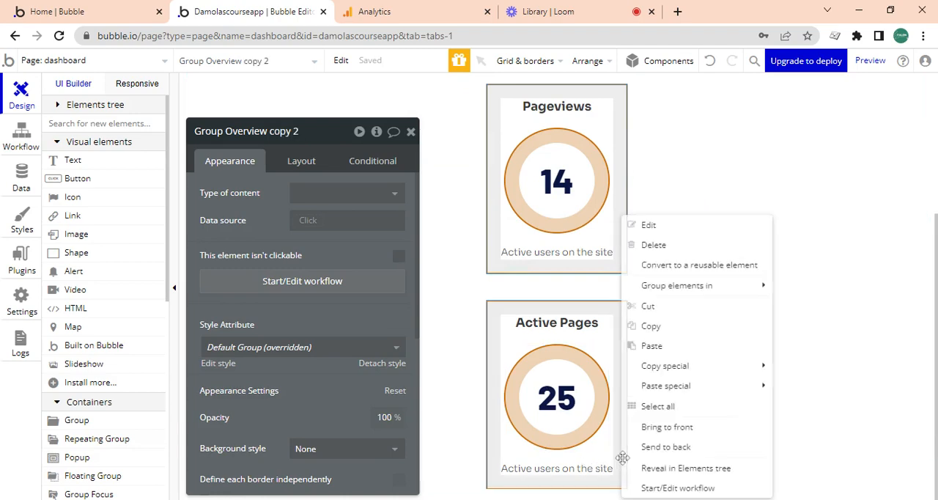
mouse_move(696, 288)
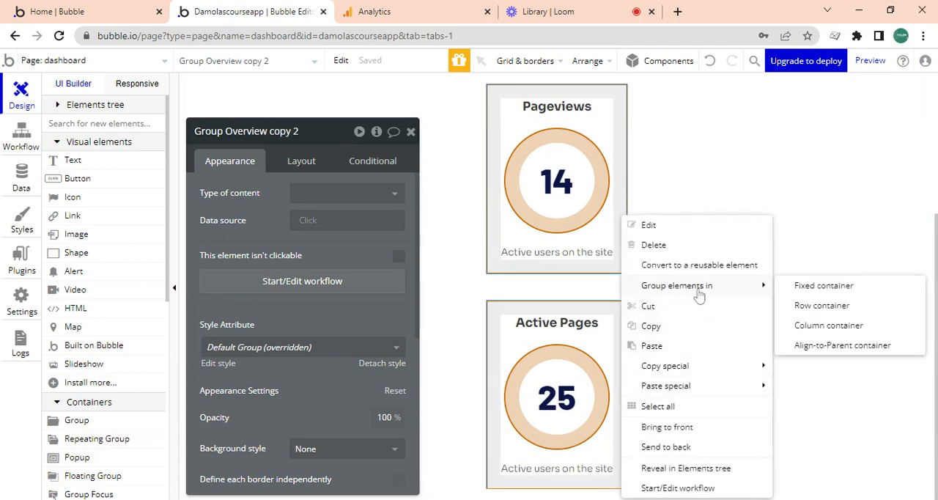
left_click(835, 306)
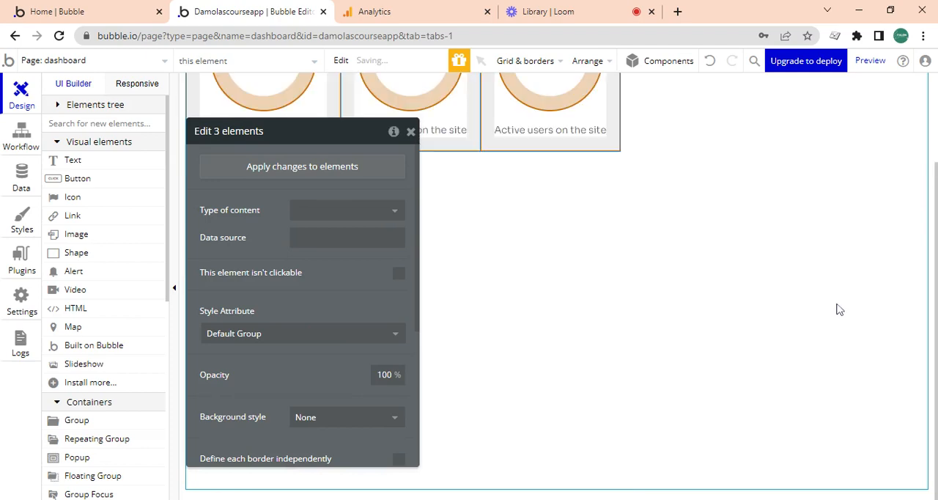
- Spread the three cards across the full width of their parent row group using space-between container alignment
left_click_drag(935, 242, 936, 150)
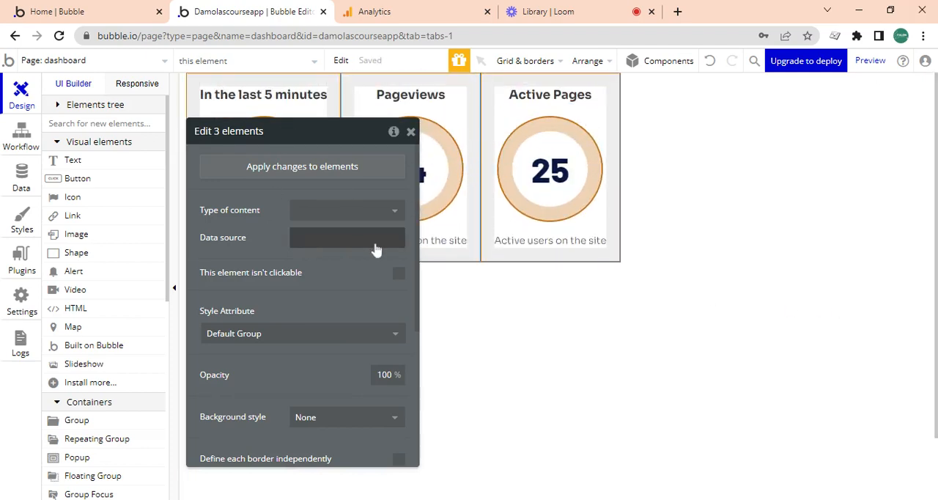
left_click_drag(415, 193, 422, 135)
left_click(511, 254)
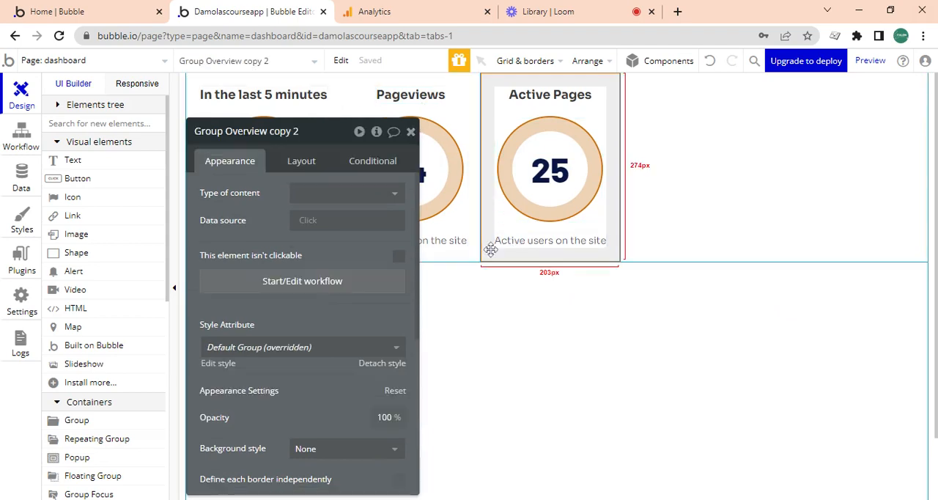
left_click(341, 60)
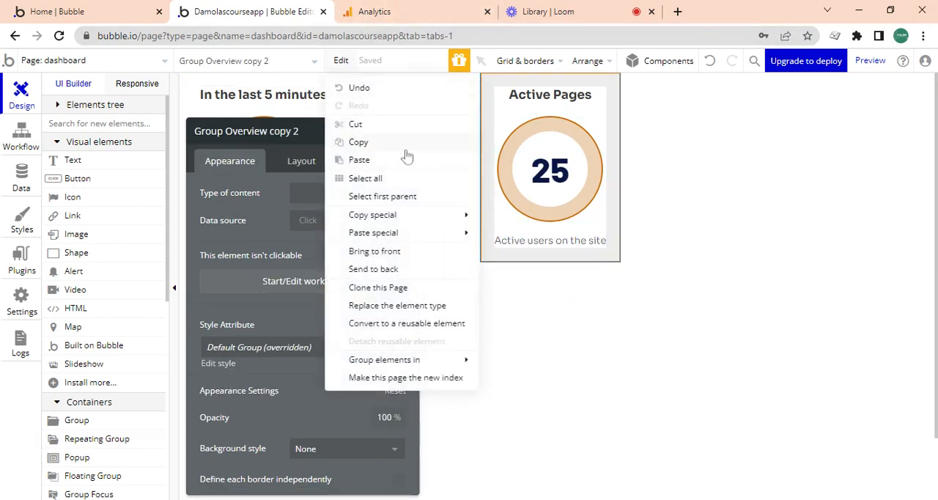
left_click(392, 199)
left_click(318, 166)
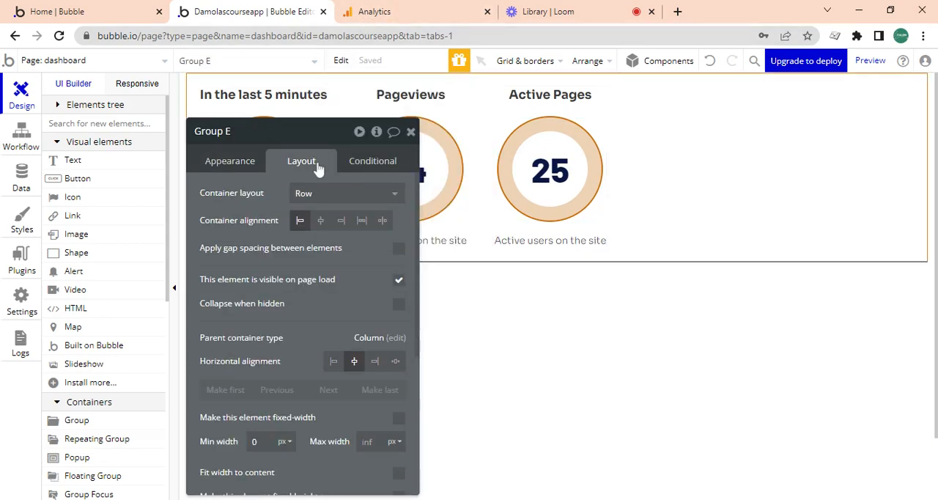
left_click(382, 221)
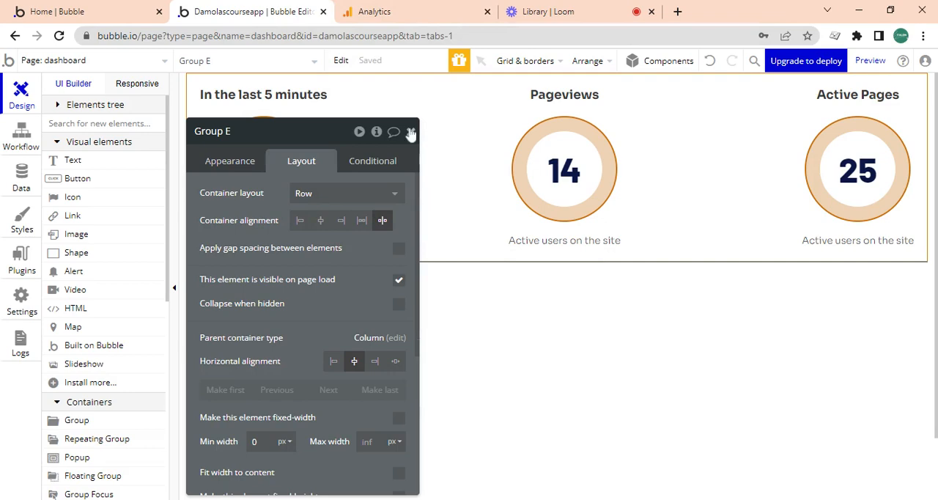
left_click(411, 133)
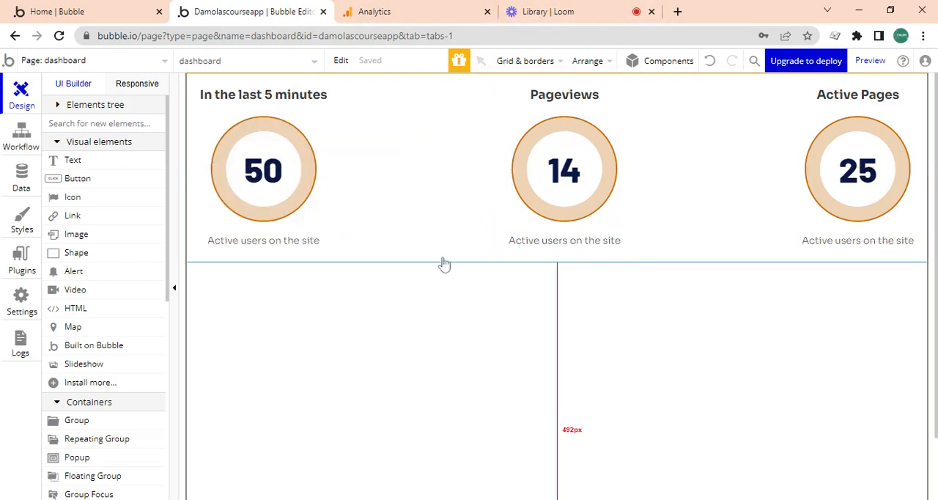
left_click(443, 256)
double_click(442, 257)
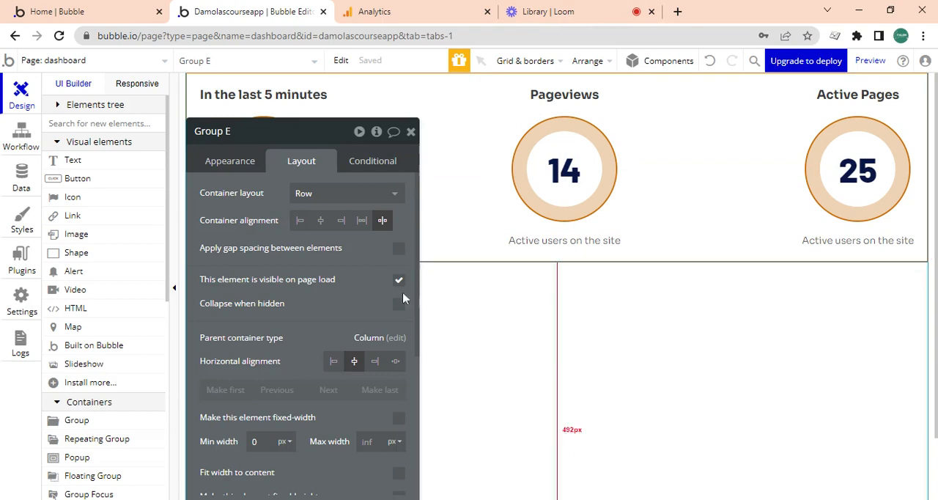
left_click(214, 160)
left_click_drag(419, 306, 419, 378)
left_click(329, 306)
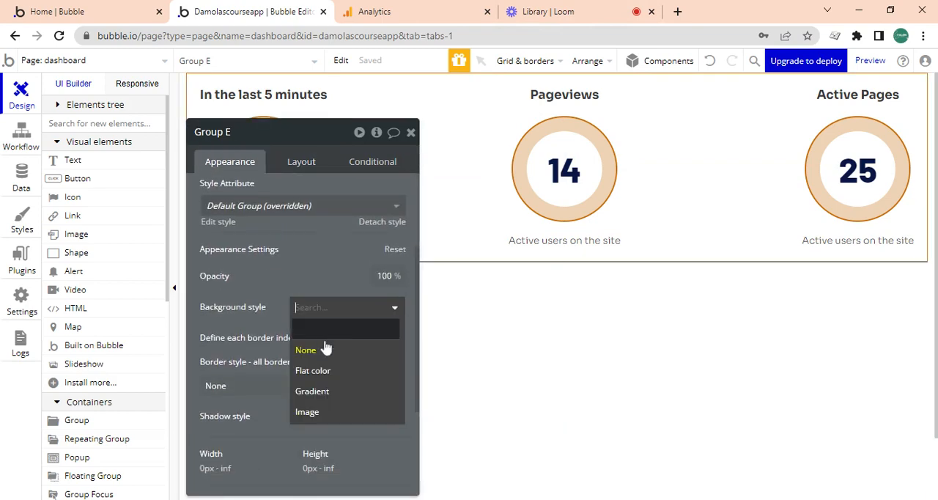
- Set the padding of the row group holding the three cards to 20 px on all four sides
left_click(298, 162)
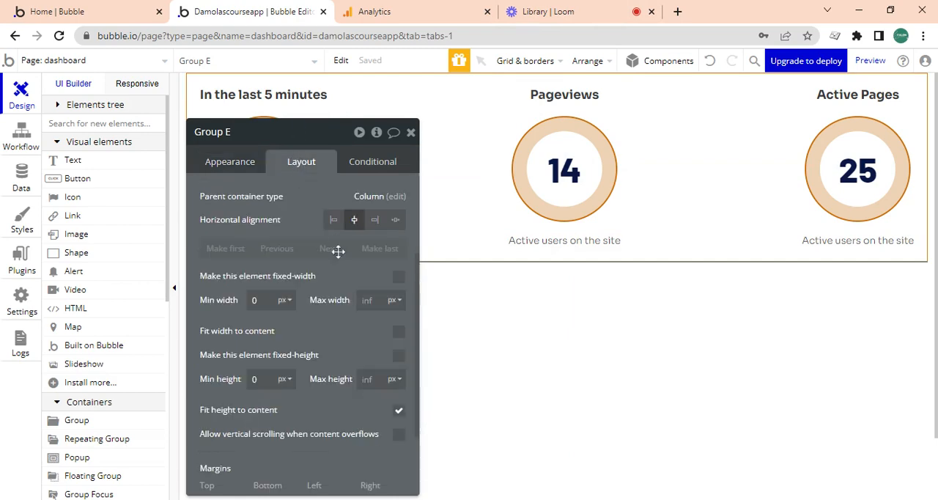
left_click_drag(420, 297, 416, 411)
left_click(223, 478)
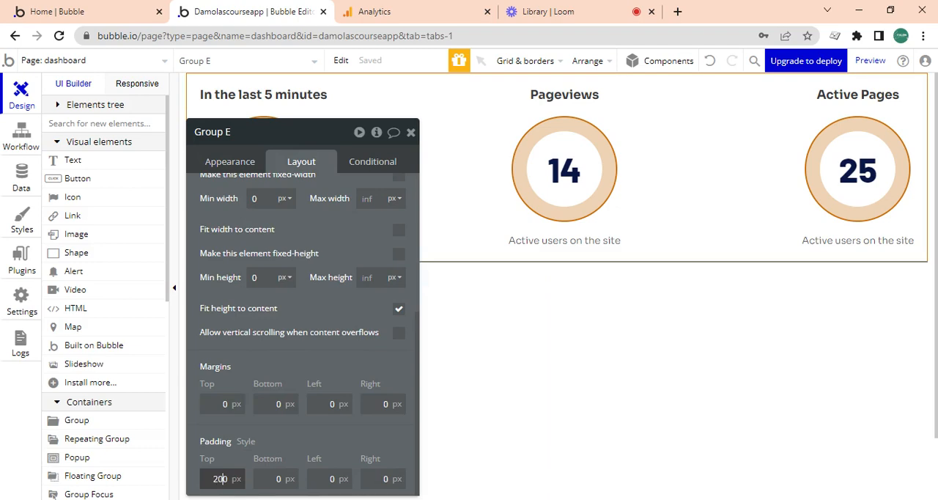
key("Tab")
left_click(220, 479)
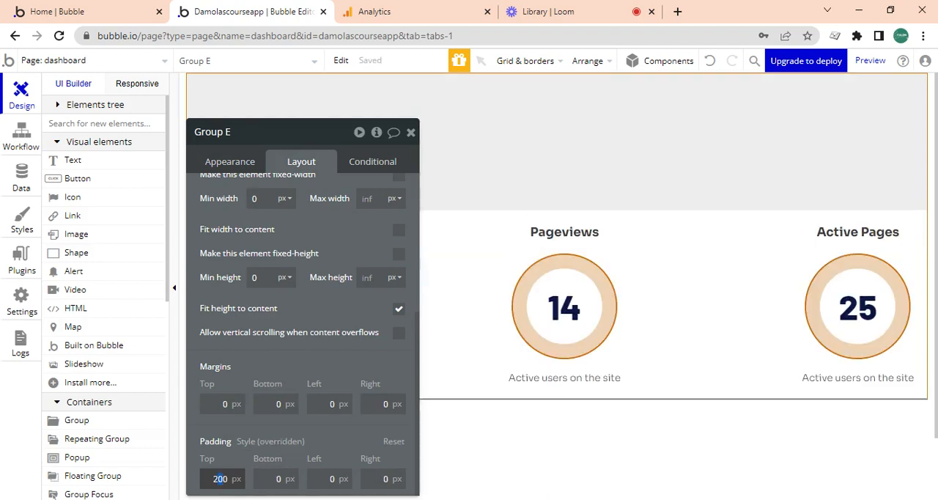
key("Tab")
type("20")
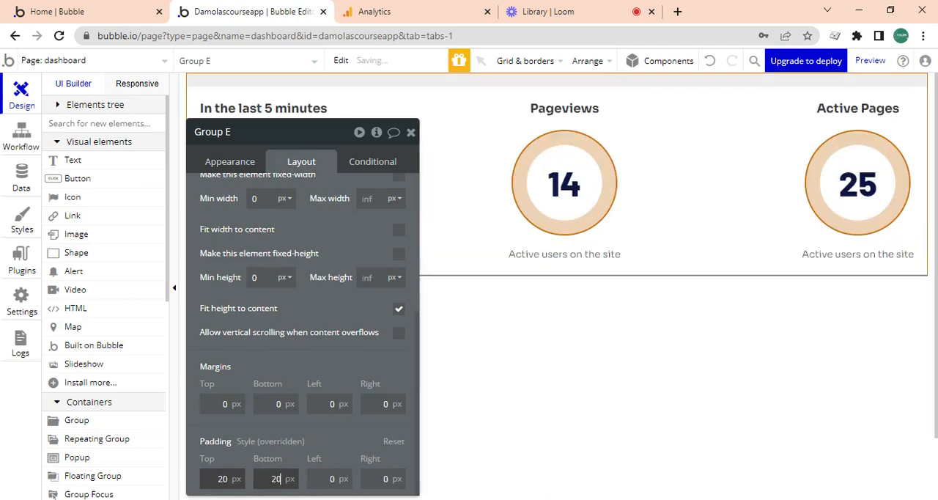
key("Tab")
type("20")
key("Tab")
type("2")
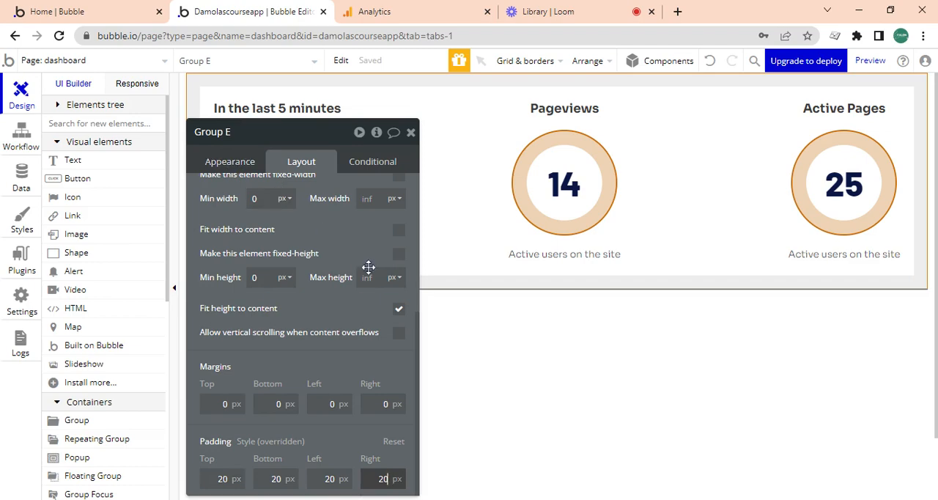
- Give the row group a solid border on all sides in the color #EBEBEB
left_click(216, 163)
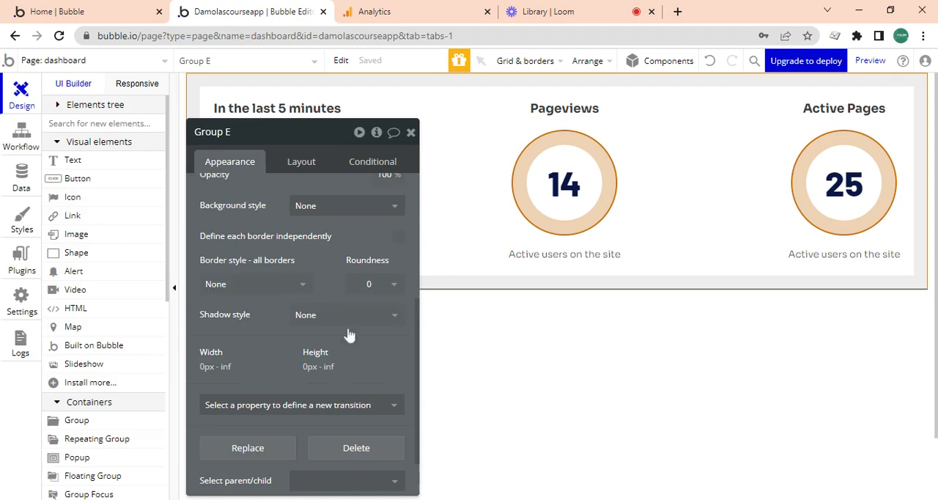
left_click(340, 213)
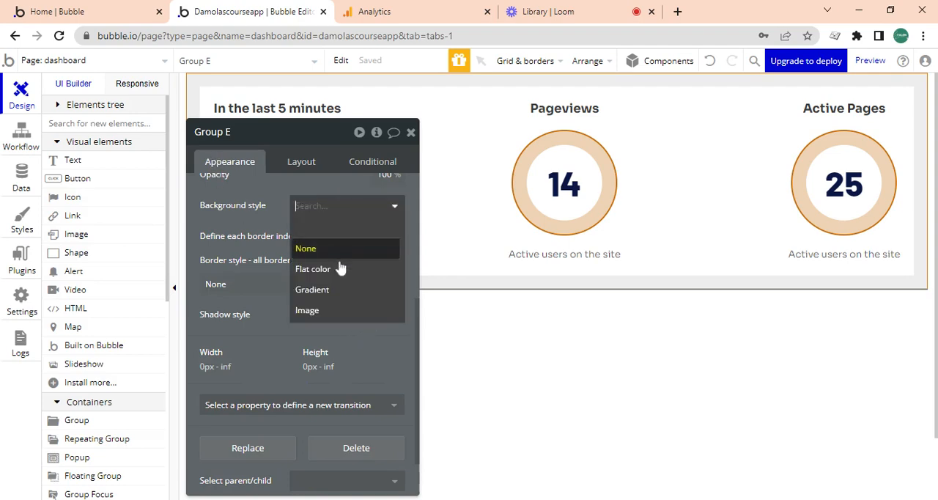
left_click(239, 312)
left_click_drag(417, 316, 415, 274)
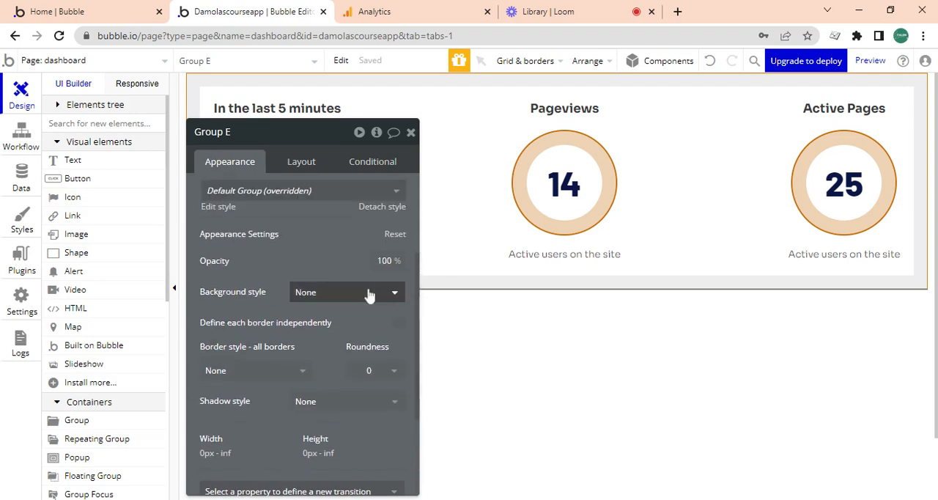
left_click_drag(416, 308, 404, 347)
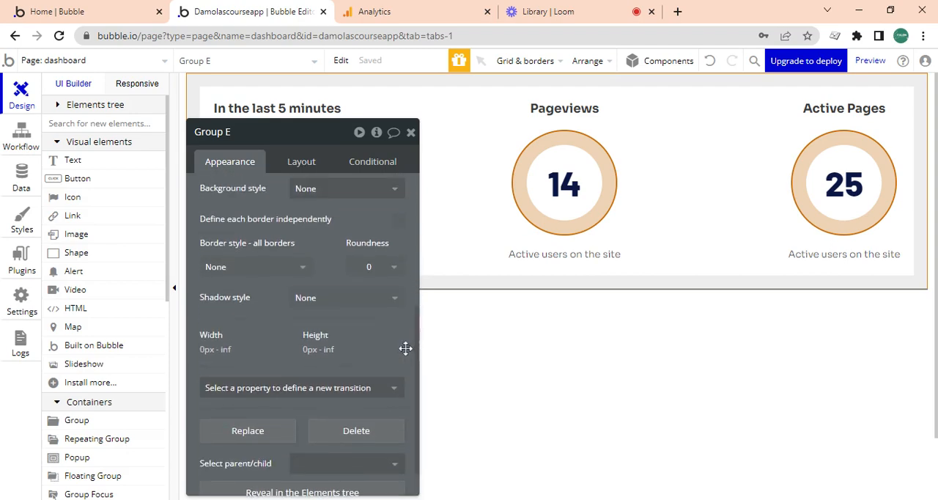
left_click(252, 268)
left_click(235, 331)
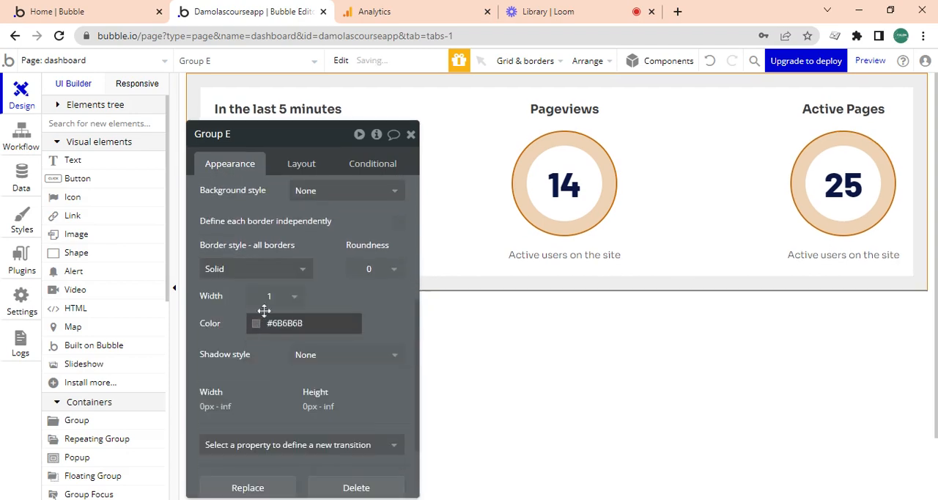
left_click(256, 325)
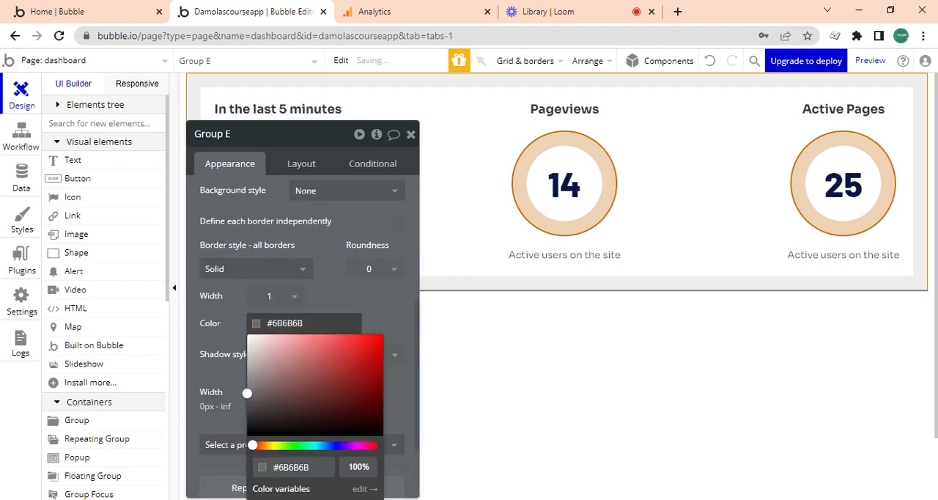
type("EBEBEB")
left_click(352, 303)
- Round the corners of the row group's border with a roundness of 10
left_click(364, 277)
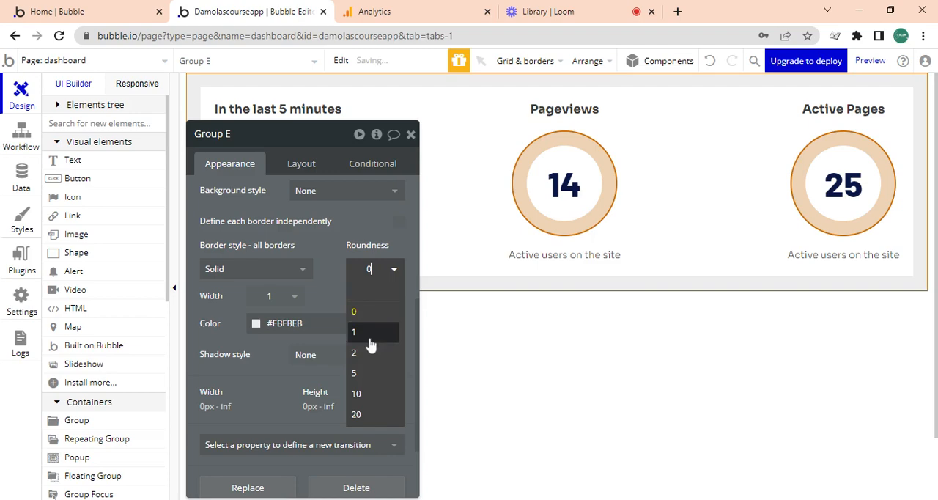
left_click(368, 373)
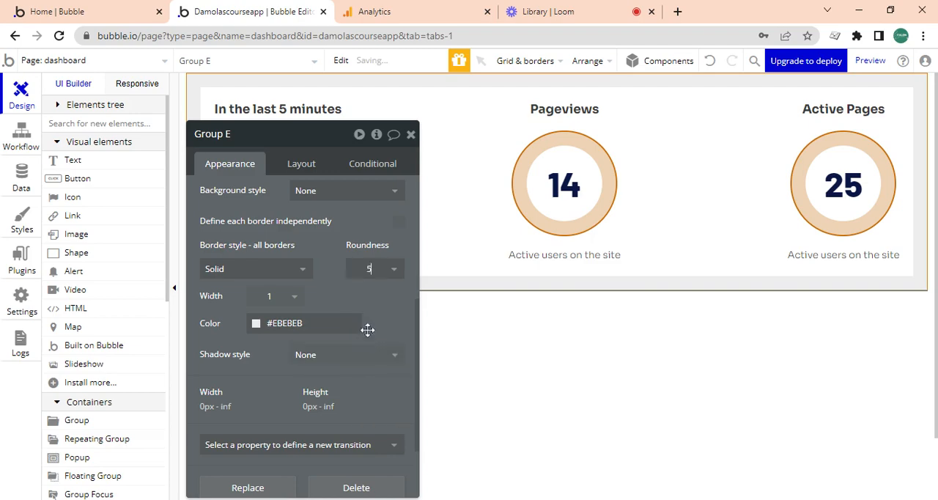
left_click(392, 270)
left_click(368, 392)
left_click(411, 135)
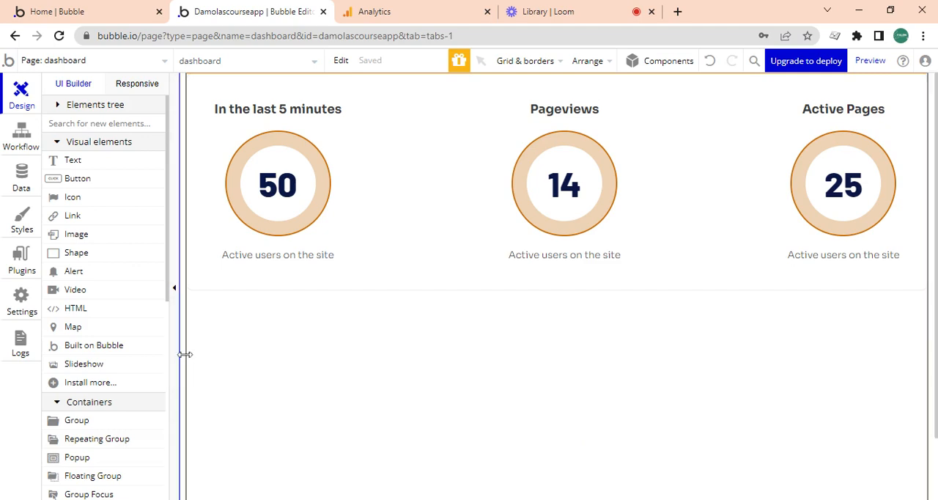
- Limit the row group's max width to 960 px and give it a top margin of 40 px
double_click(237, 289)
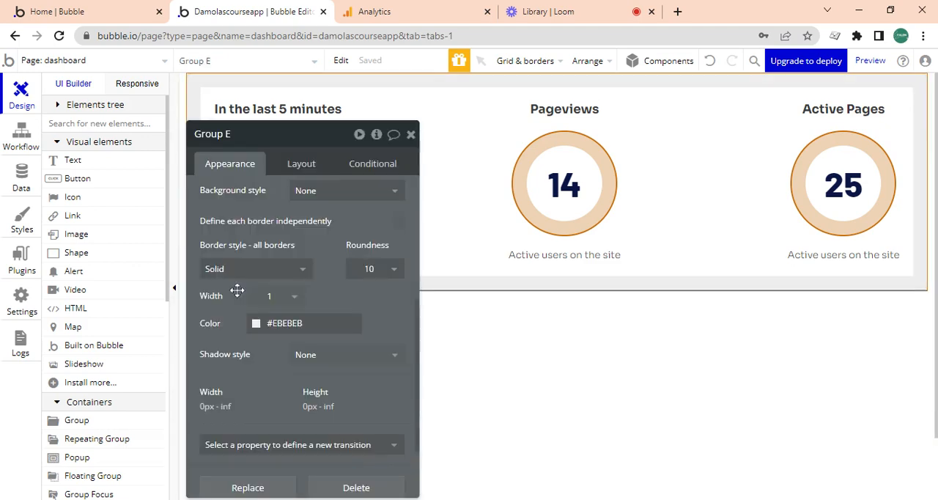
left_click(314, 170)
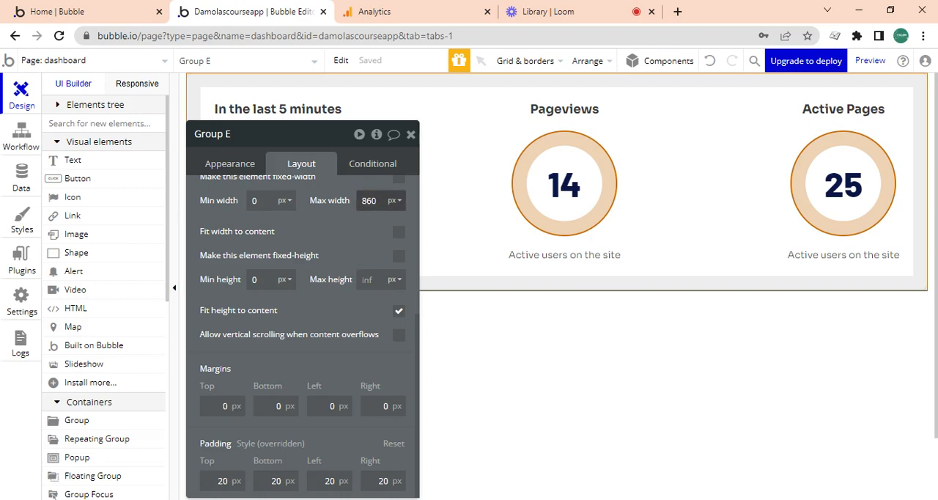
double_click(368, 199)
type("9")
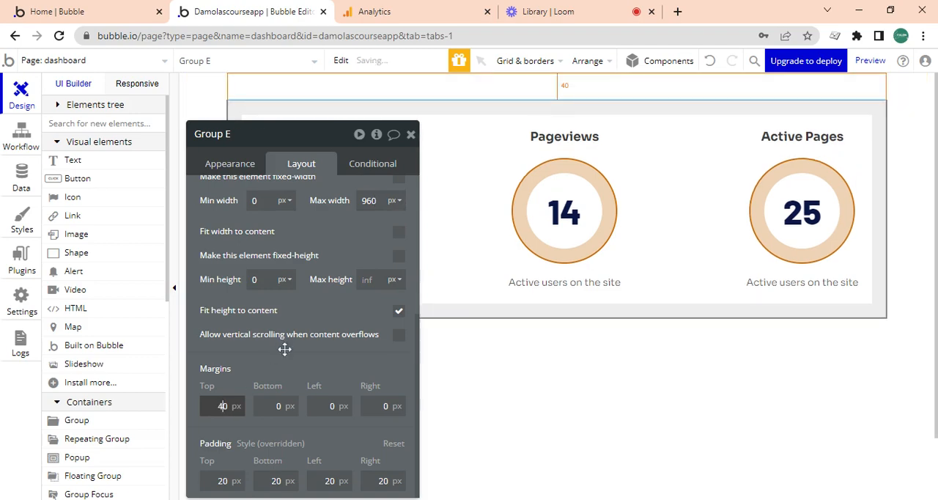
left_click(410, 134)
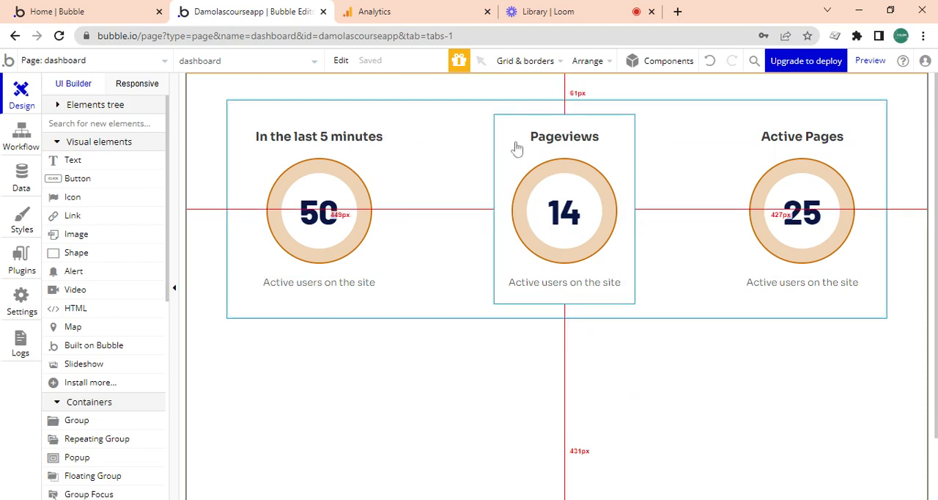
left_click(588, 11)
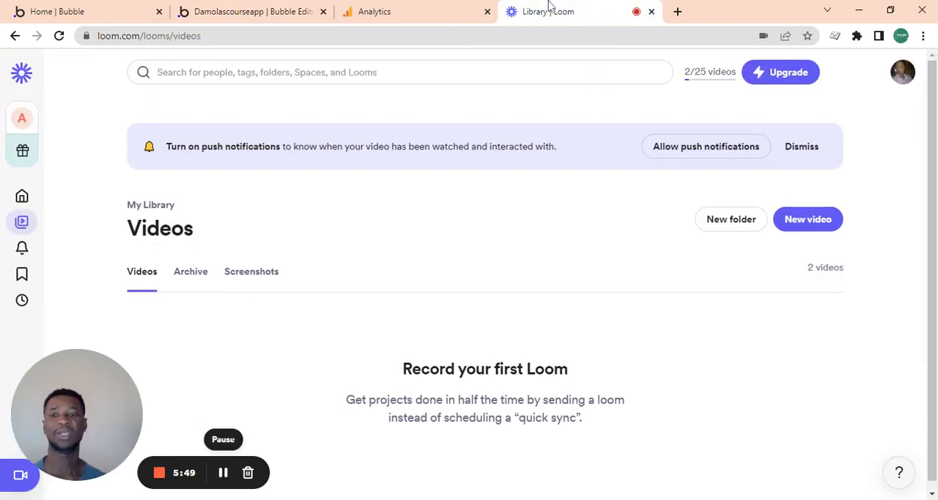
left_click(210, 9)
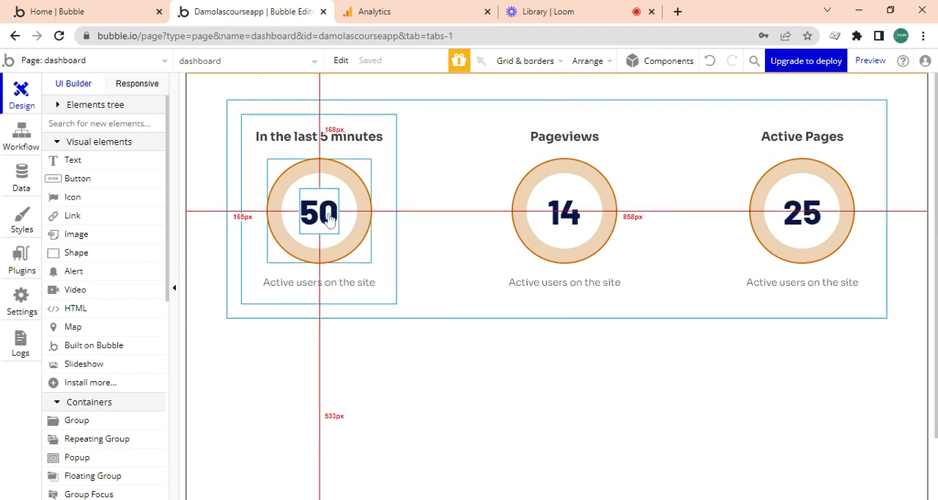
- Create a new custom data type named "data" in the app's database
left_click(463, 266)
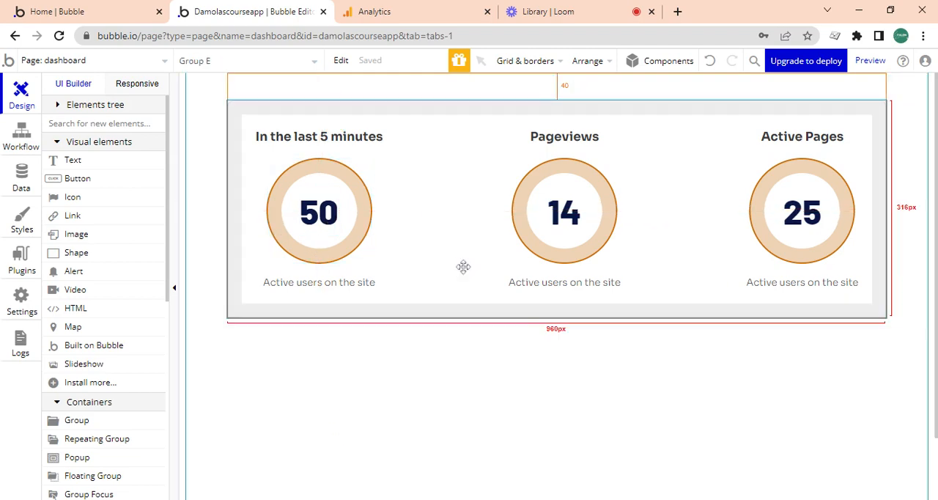
left_click(462, 267)
left_click(25, 197)
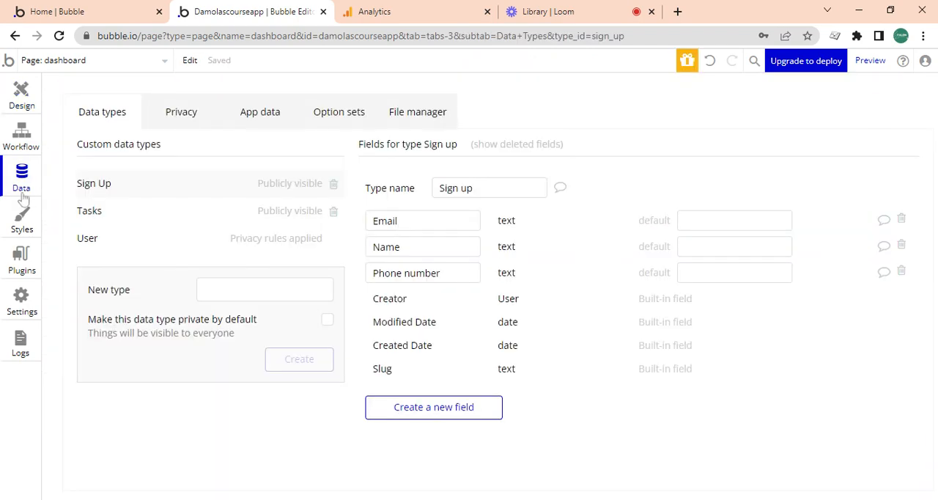
left_click(260, 289)
type("DATA")
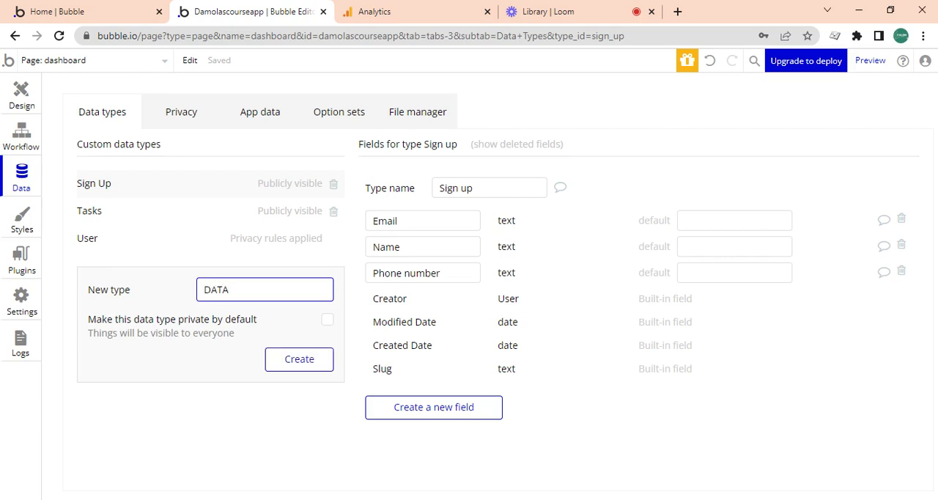
key("ctrl+a")
type("data")
left_click(297, 362)
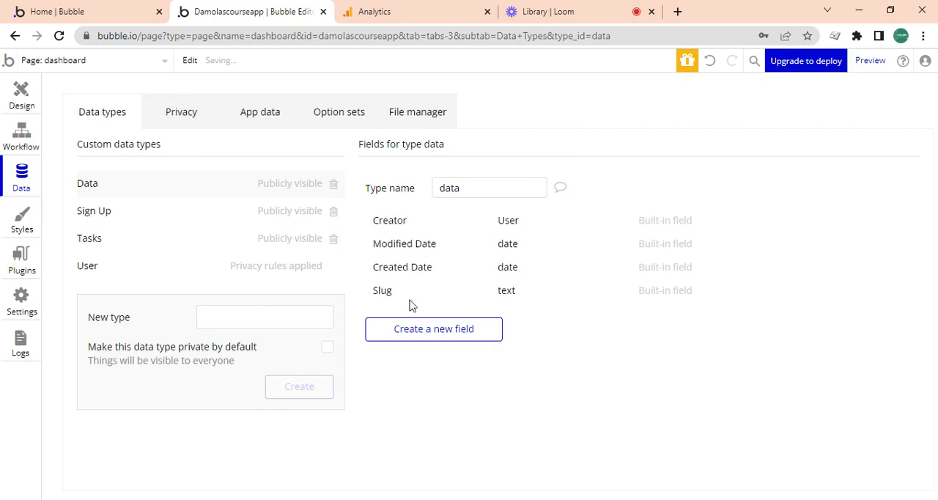
- Add a field named "page views" of type number to the data type "data"
left_click(457, 329)
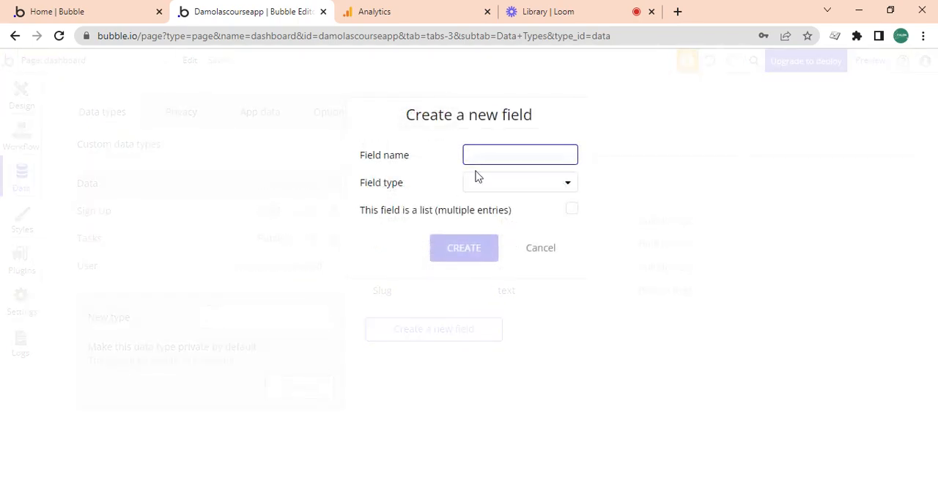
type("page views")
left_click(512, 182)
left_click(491, 224)
left_click(460, 251)
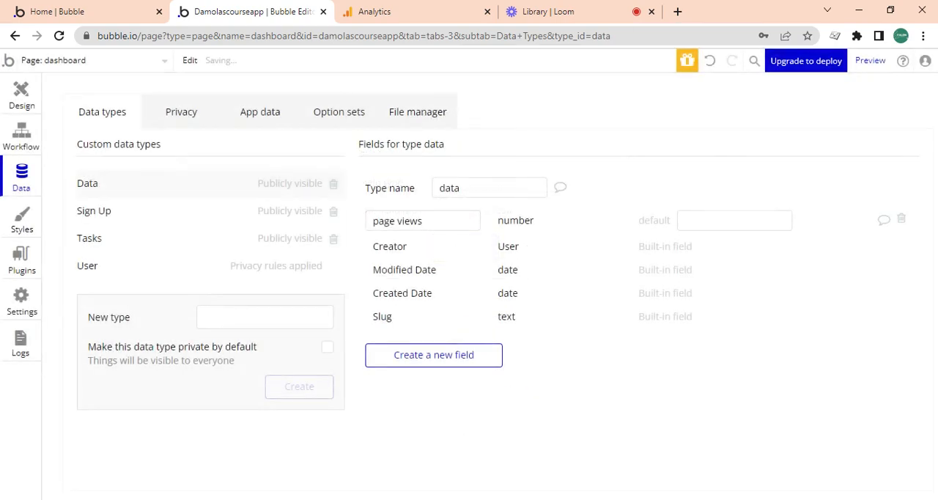
- Set the row group's type of content to data and its data source to the first item of a search for datas
left_click(30, 102)
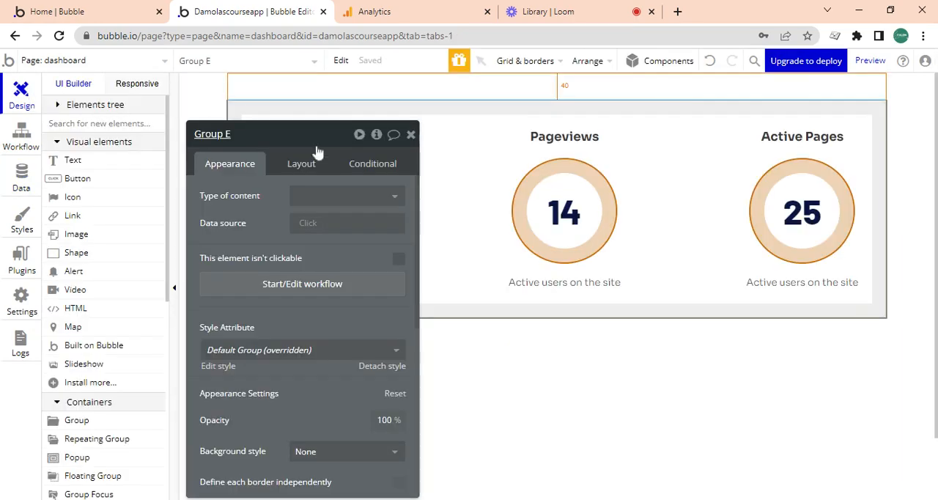
left_click(344, 195)
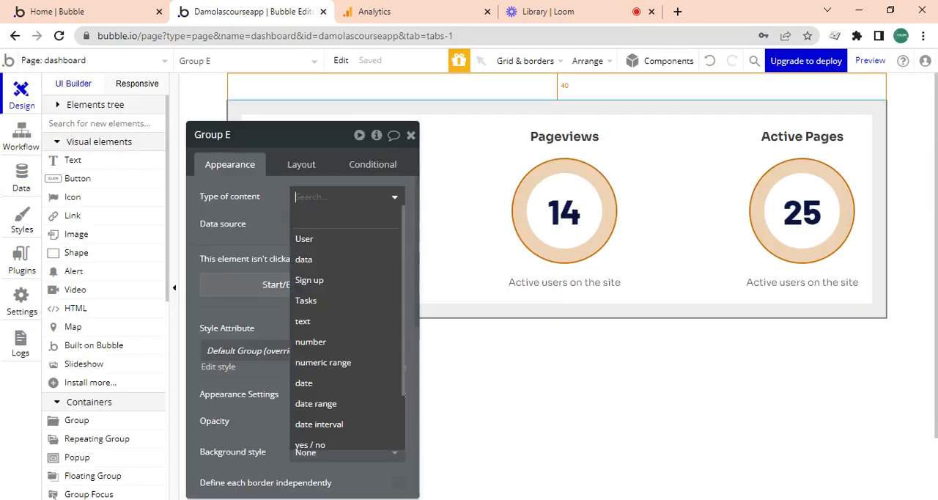
left_click(340, 258)
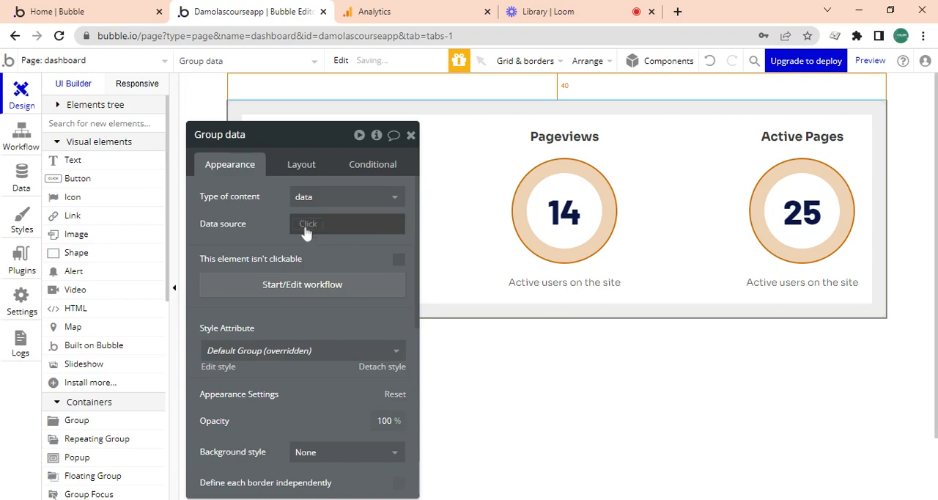
left_click(312, 228)
left_click(326, 283)
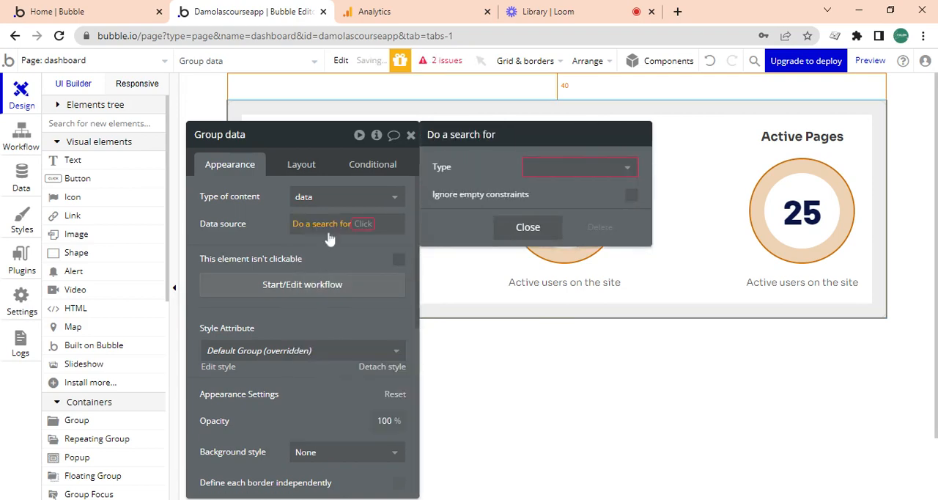
left_click(546, 167)
left_click(545, 210)
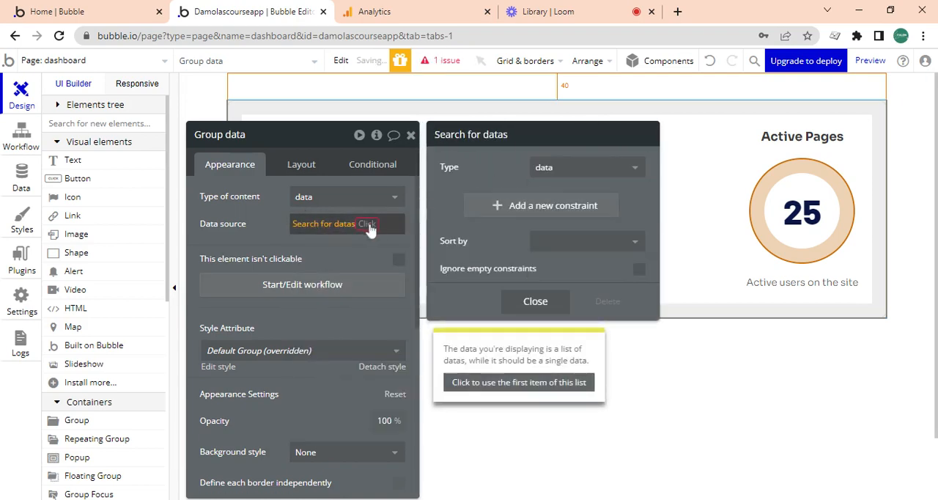
left_click(366, 224)
left_click(351, 326)
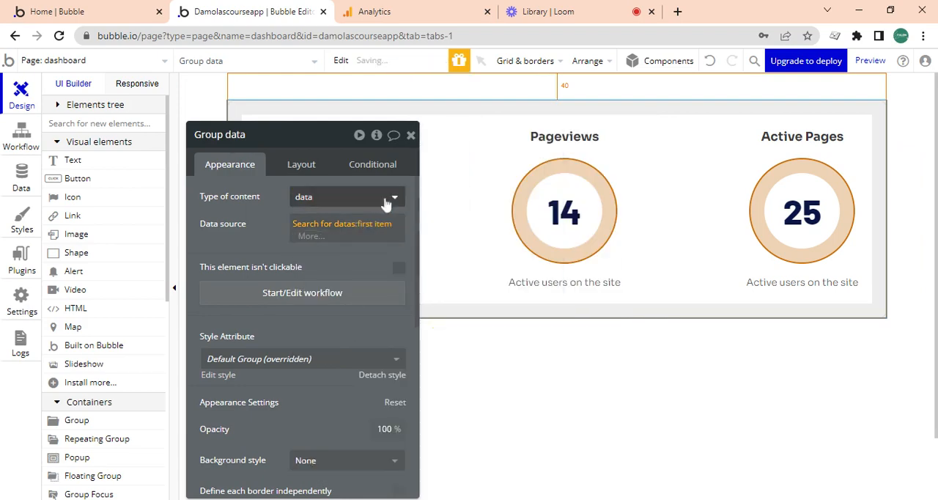
left_click(411, 135)
- Give the Pageviews card group the content type data, with Parent group's data as its data source
double_click(387, 268)
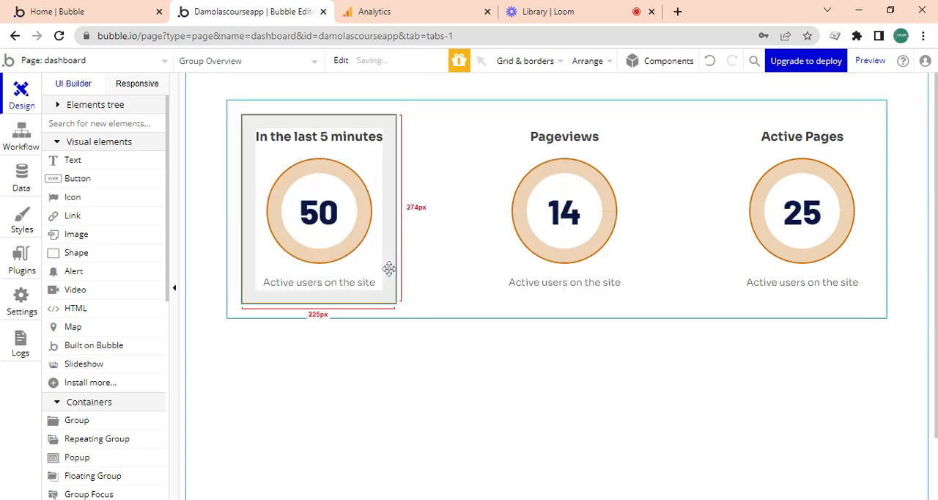
left_click(498, 260)
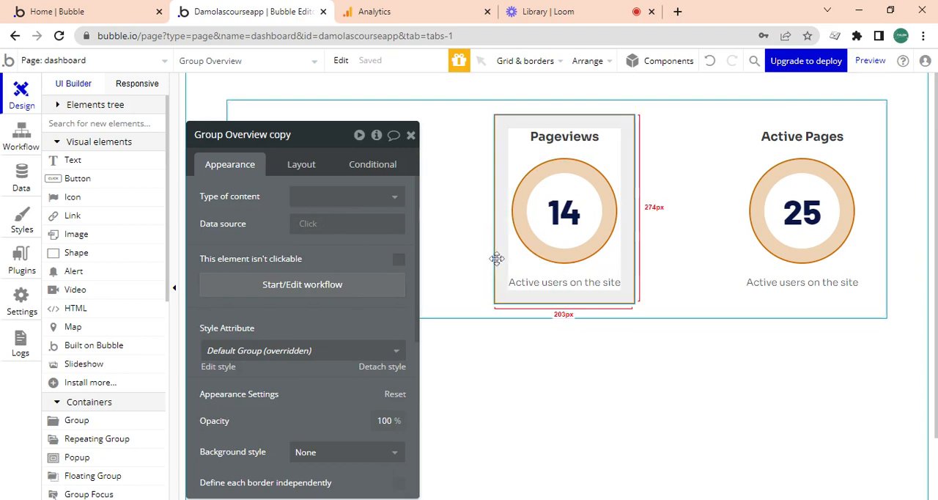
left_click(396, 198)
left_click(303, 260)
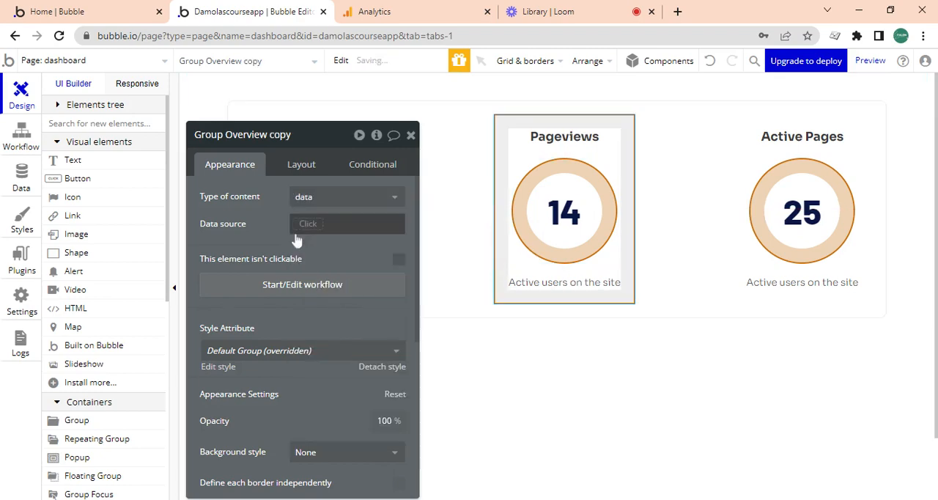
left_click(310, 225)
left_click(323, 264)
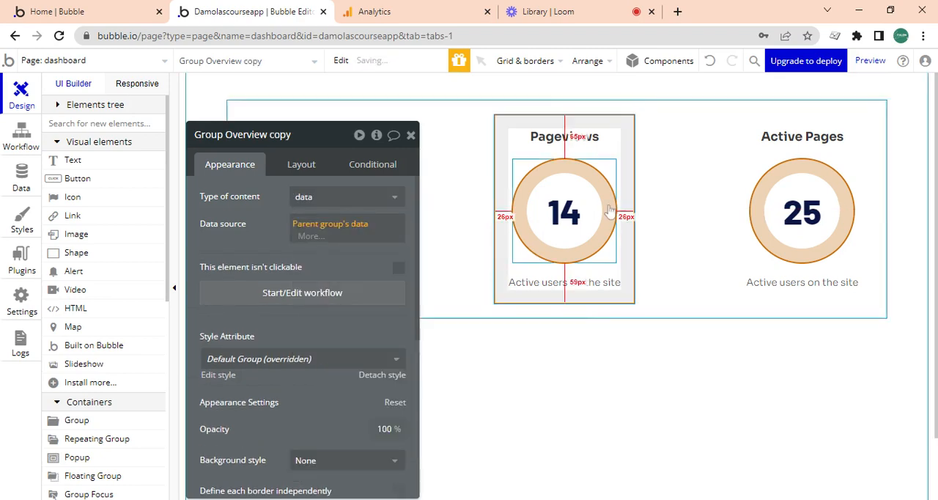
- Set the circle group inside the Pageviews card to content type data, sourced from Parent group's data
left_click(605, 250)
left_click(323, 195)
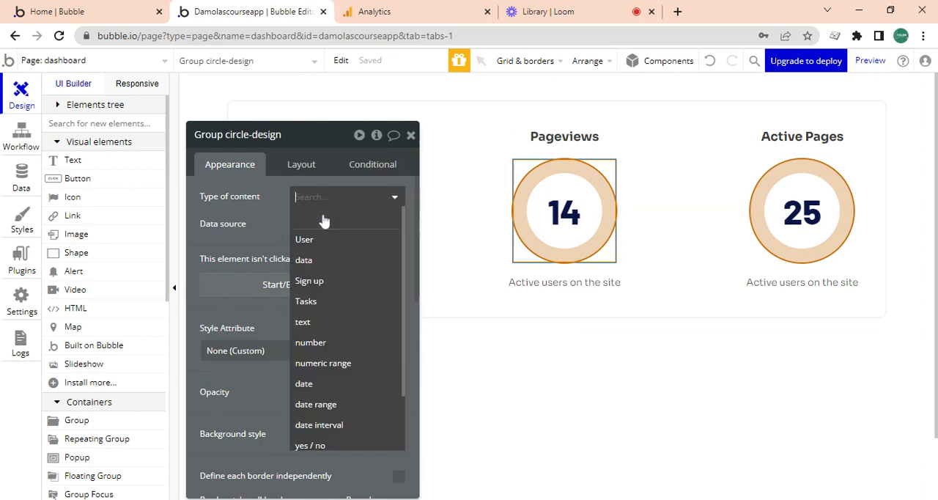
left_click(324, 260)
left_click(320, 227)
left_click(331, 261)
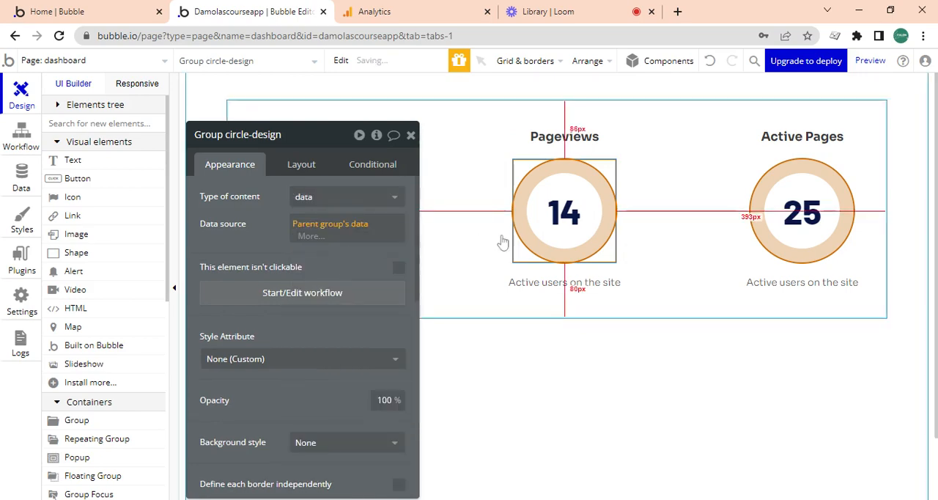
- Replace the static number in the Pageviews circle with the dynamic value Parent group's data's page views
left_click(556, 229)
scroll(413, 241, "down", 3)
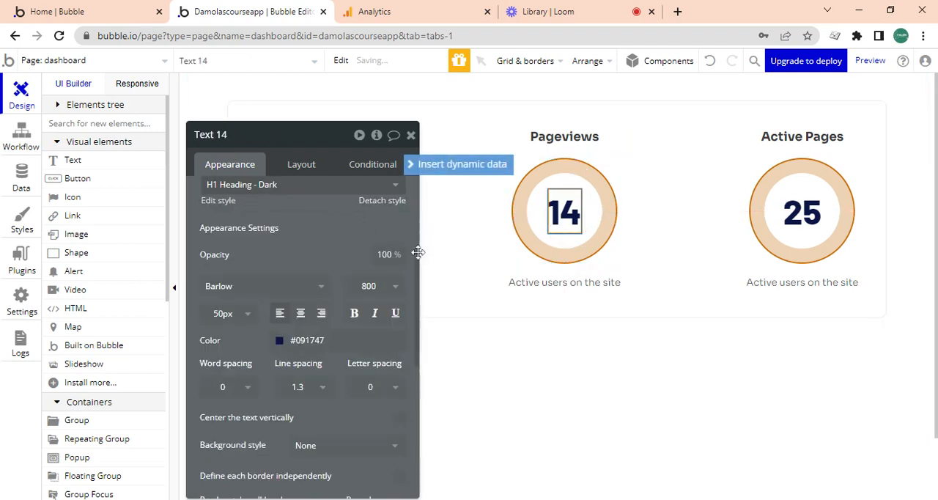
scroll(399, 234, "up", 5)
double_click(210, 196)
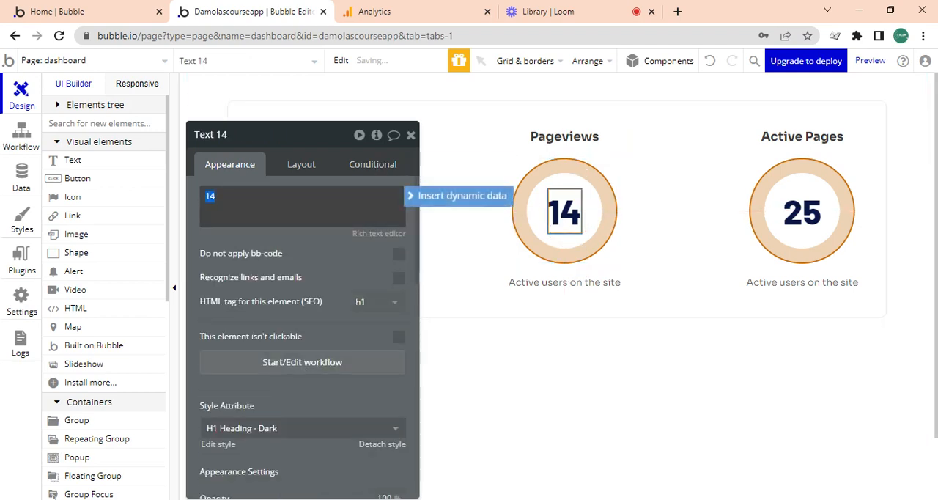
left_click(450, 199)
left_click(232, 237)
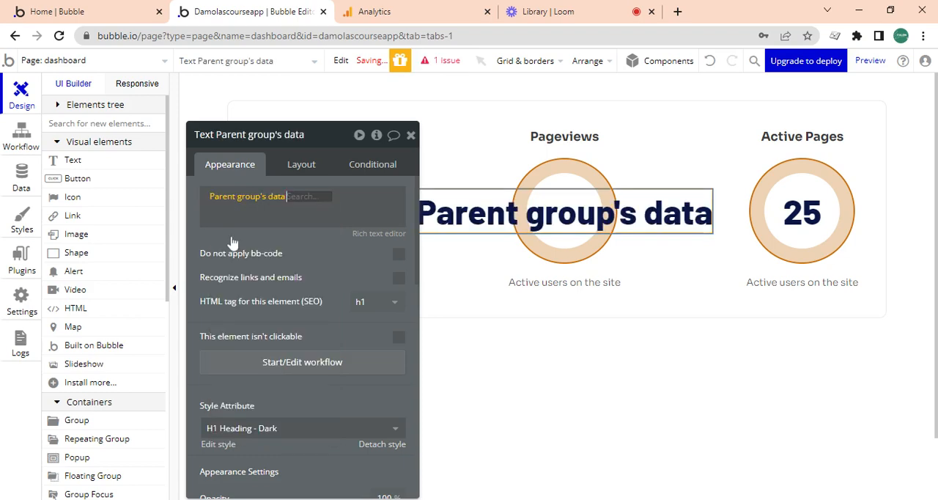
left_click(316, 211)
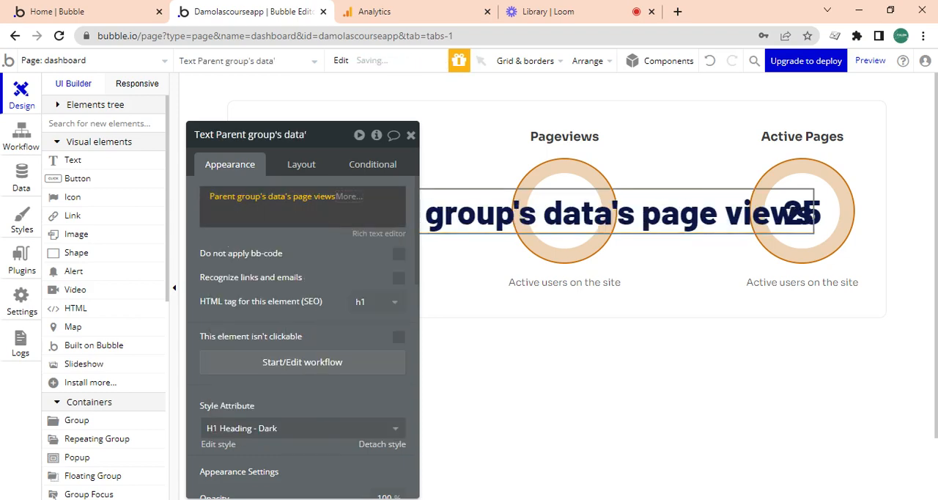
left_click(332, 252)
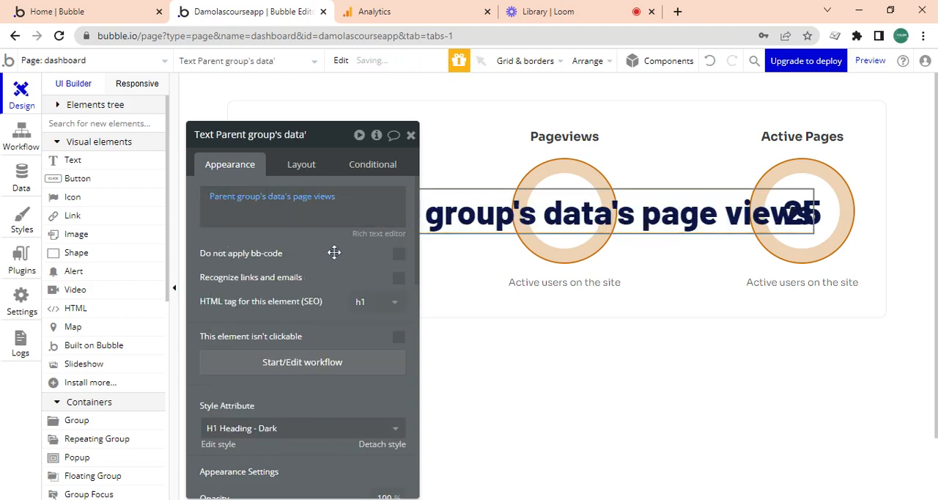
left_click(411, 135)
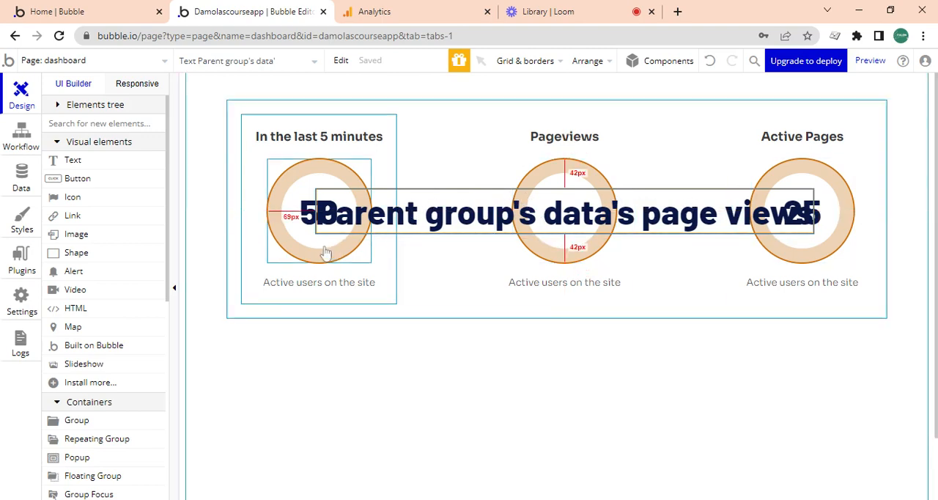
- Create a new database entry of type data with page views set to 103
left_click(22, 180)
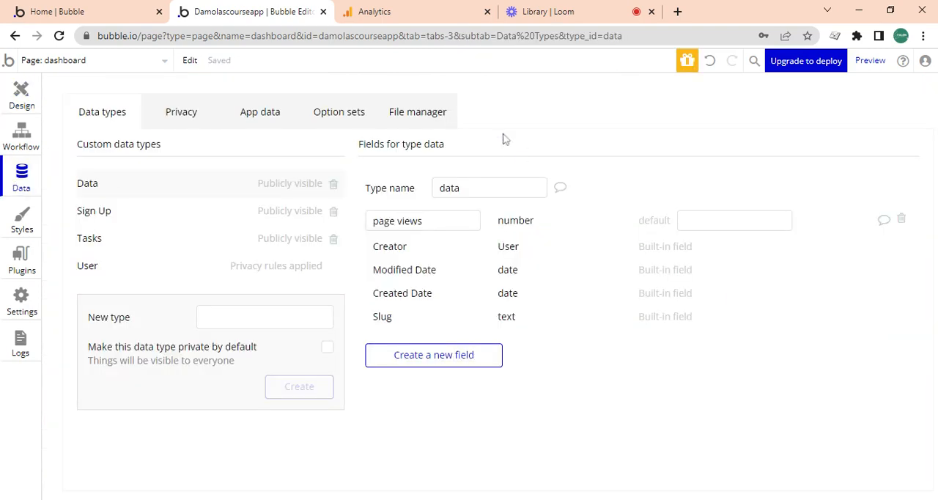
left_click(276, 117)
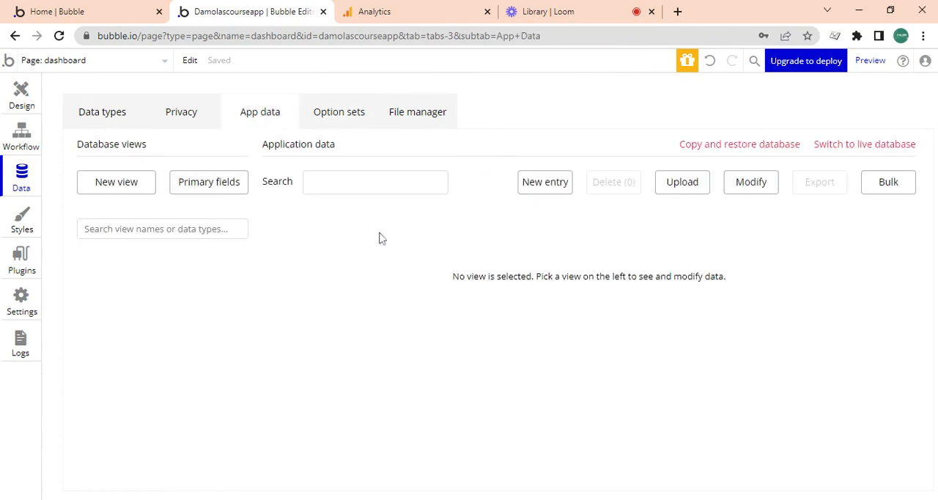
left_click(535, 189)
left_click(230, 122)
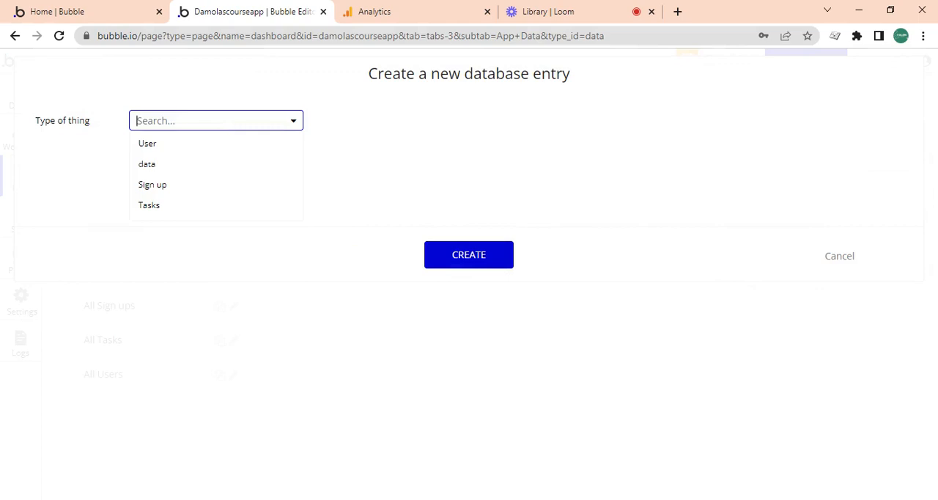
left_click(185, 164)
left_click(184, 157)
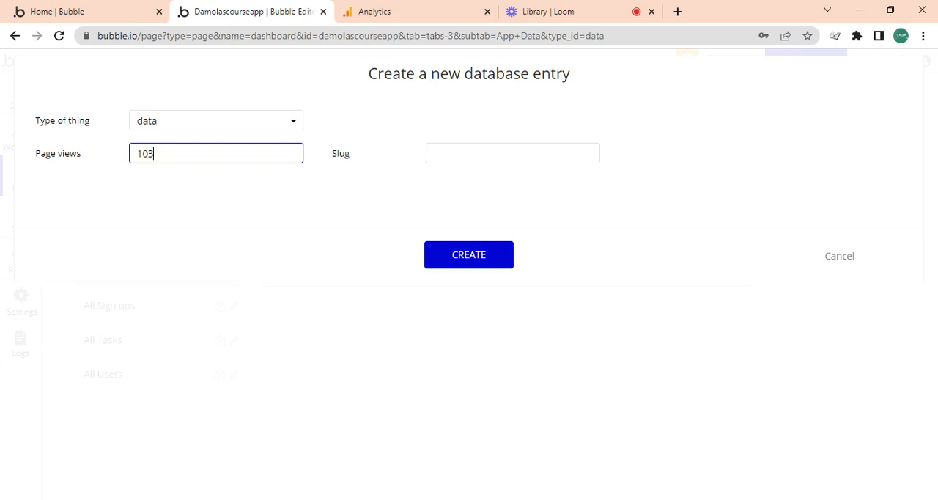
left_click(470, 254)
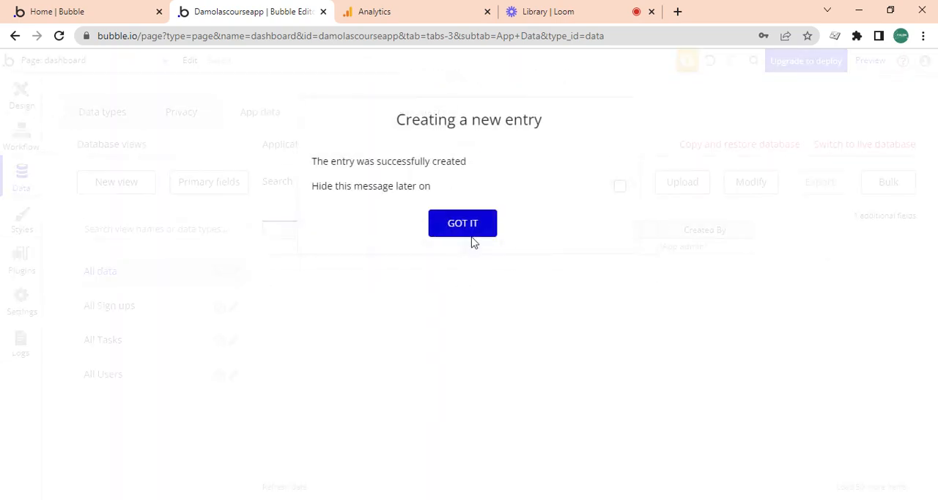
left_click(469, 223)
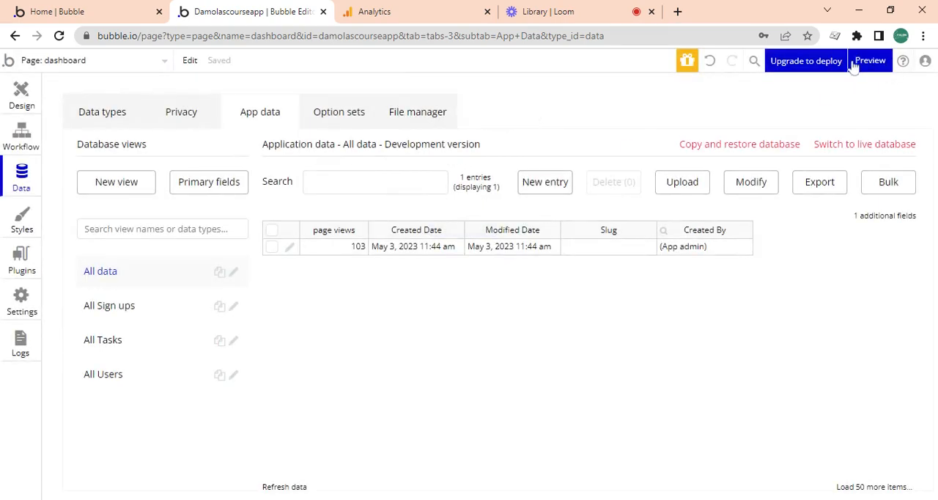
- Preview the dashboard page and check the number shown in the Pageviews circle
left_click(31, 111)
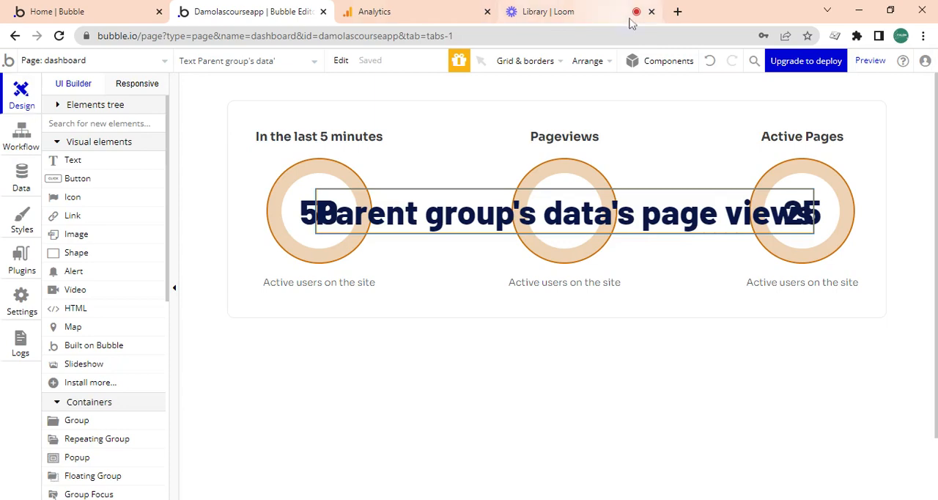
left_click(870, 60)
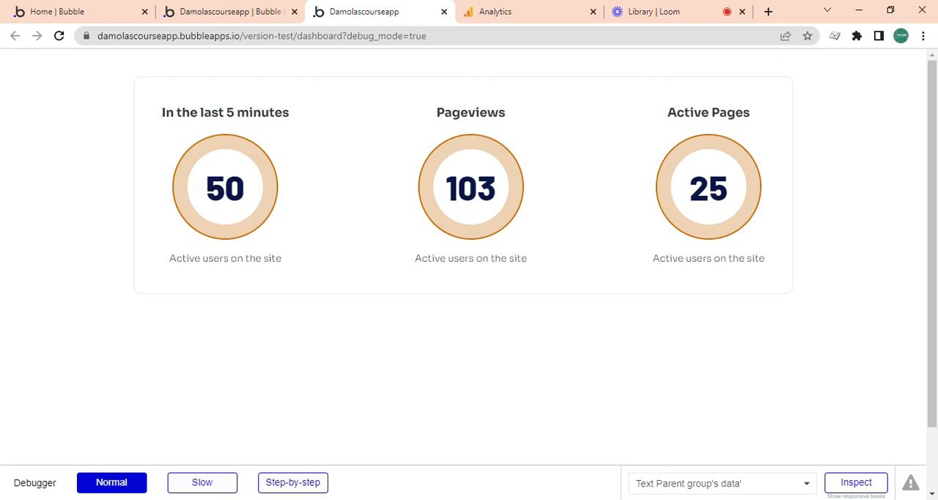
scroll(257, 203, "down", 2)
scroll(327, 211, "up", 2)
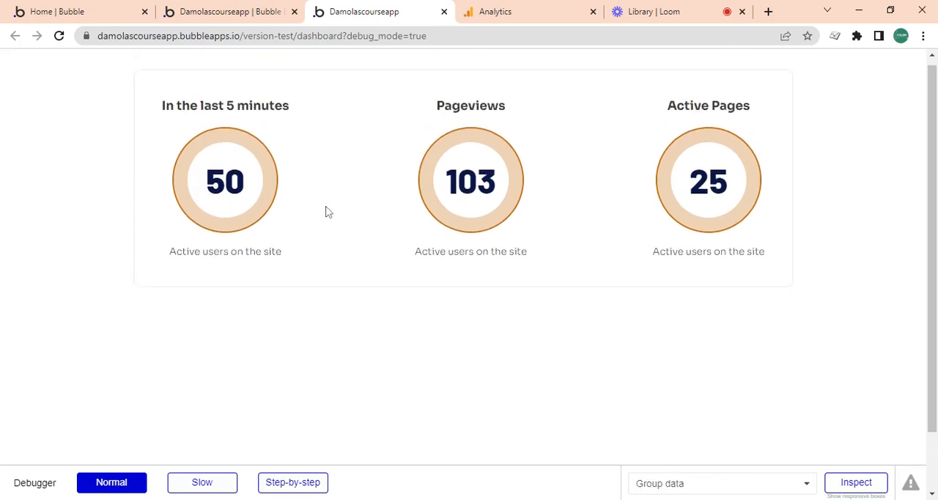
scroll(328, 211, "up", 1)
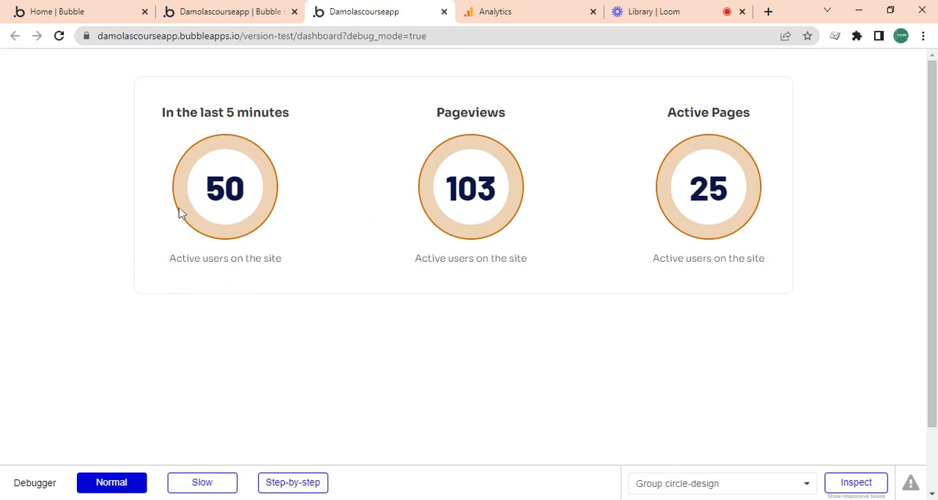
key("ctrl+Tab")
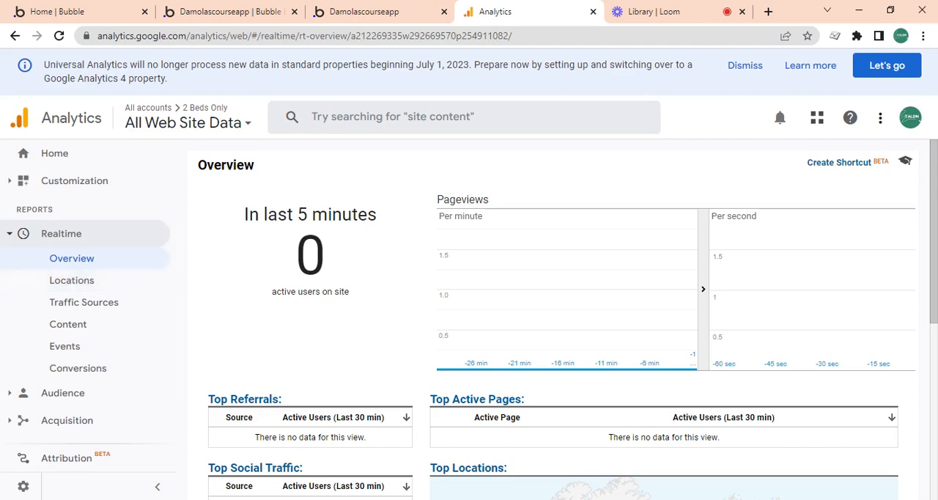
left_click(659, 8)
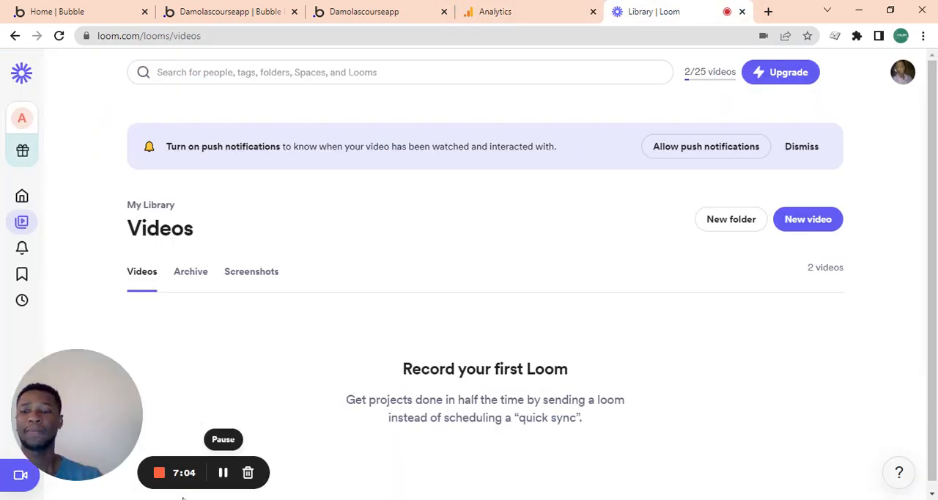